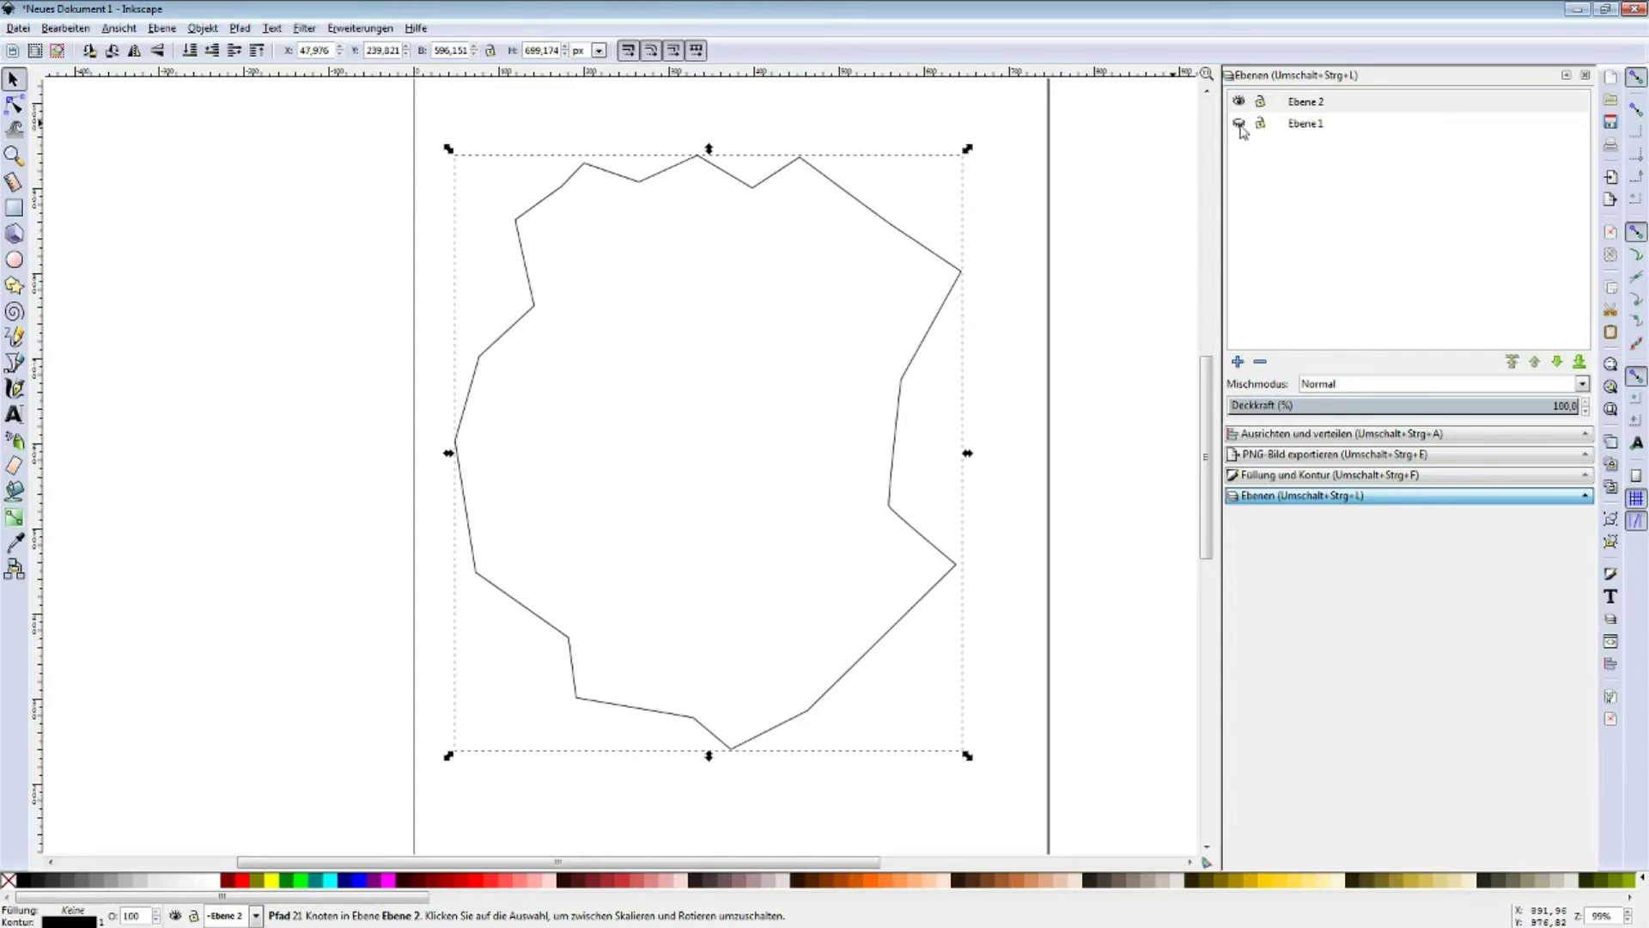
- Show layer Ebene 1, examine its individual coloured regions within the map outline, and hide the layer again
{"action": "left_click", "coordinate": [1239, 125]}
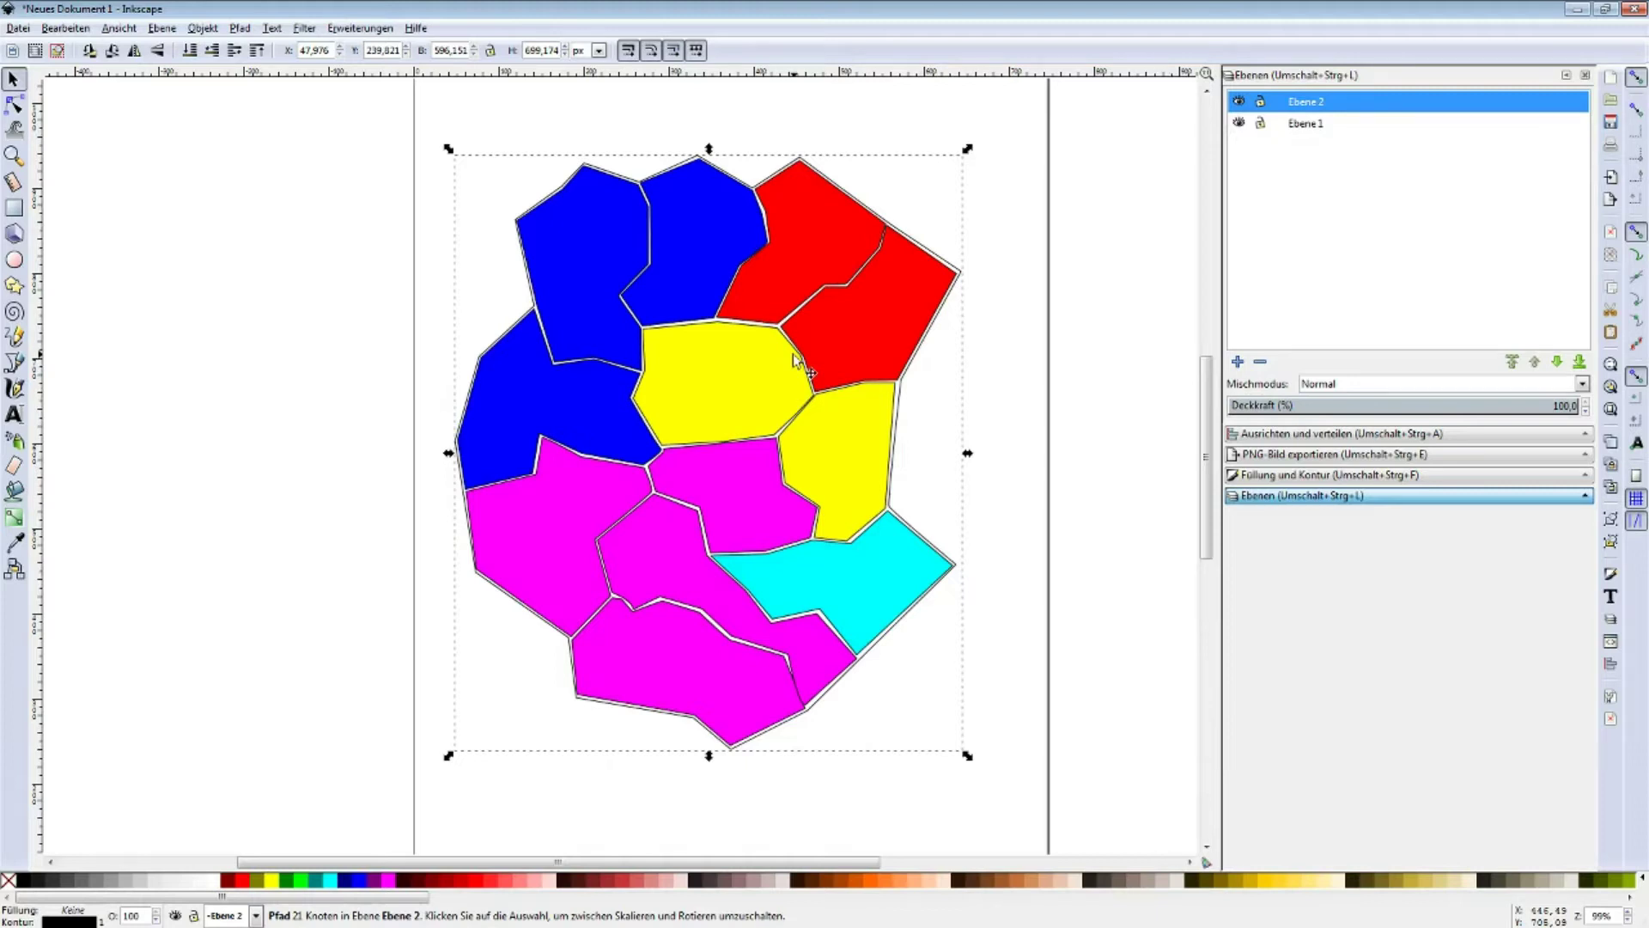
{"action": "left_click", "coordinate": [996, 343]}
{"action": "left_click", "coordinate": [909, 320]}
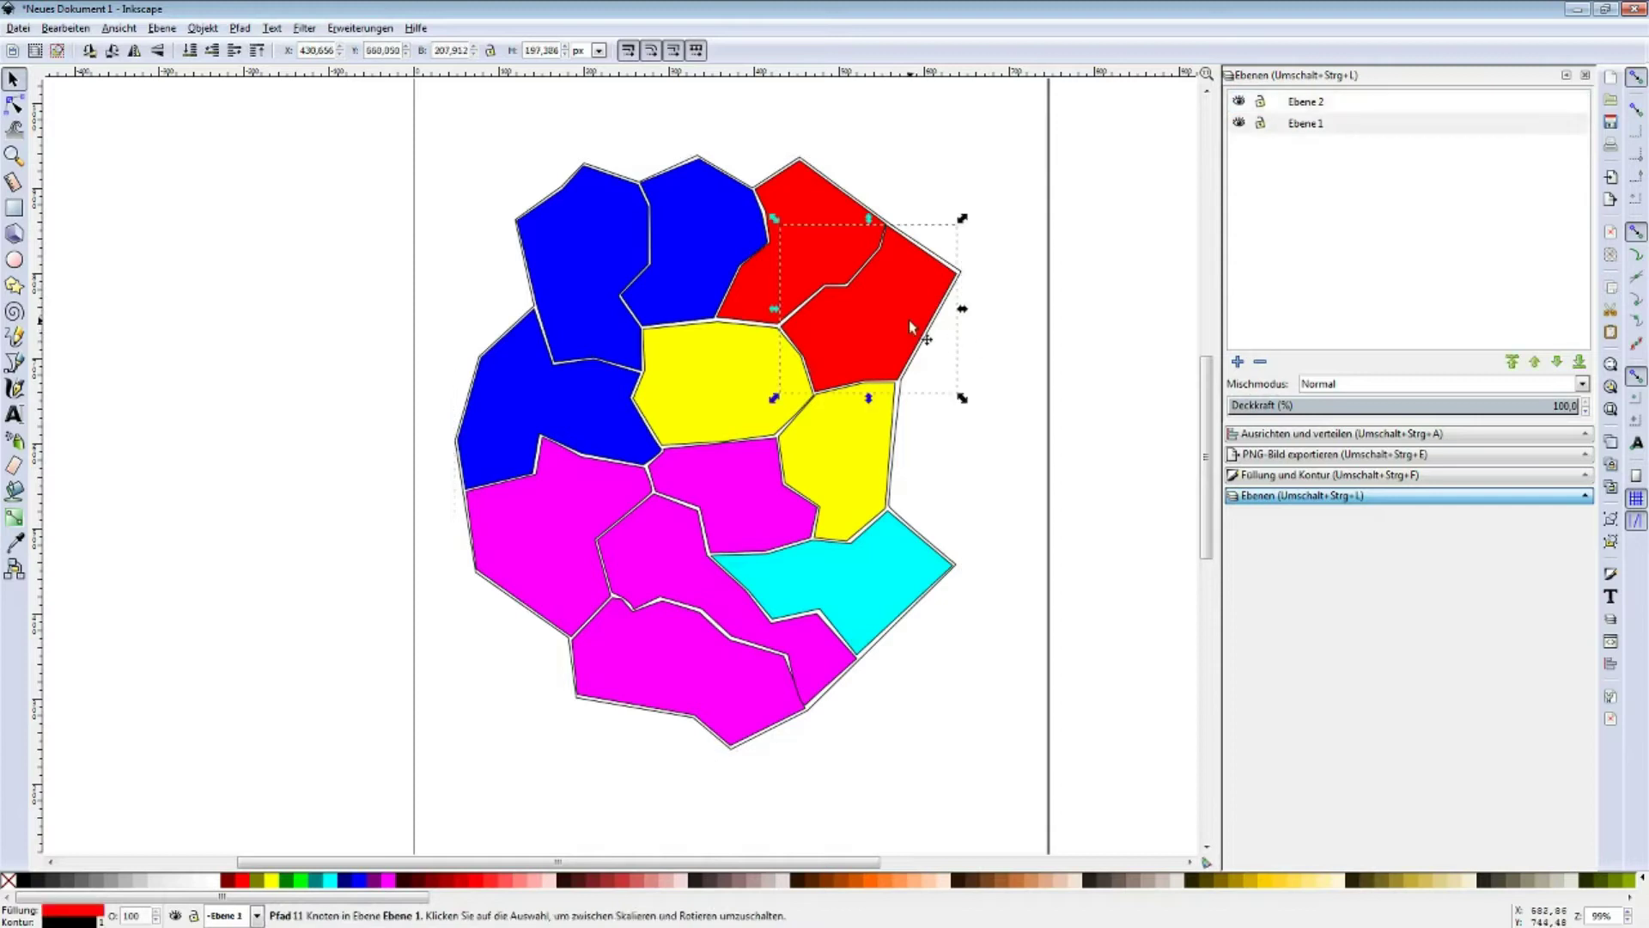
{"action": "left_click", "coordinate": [844, 438]}
{"action": "left_click", "coordinate": [736, 384]}
{"action": "left_click", "coordinate": [665, 249]}
{"action": "left_click", "coordinate": [584, 292]}
{"action": "left_click", "coordinate": [606, 434]}
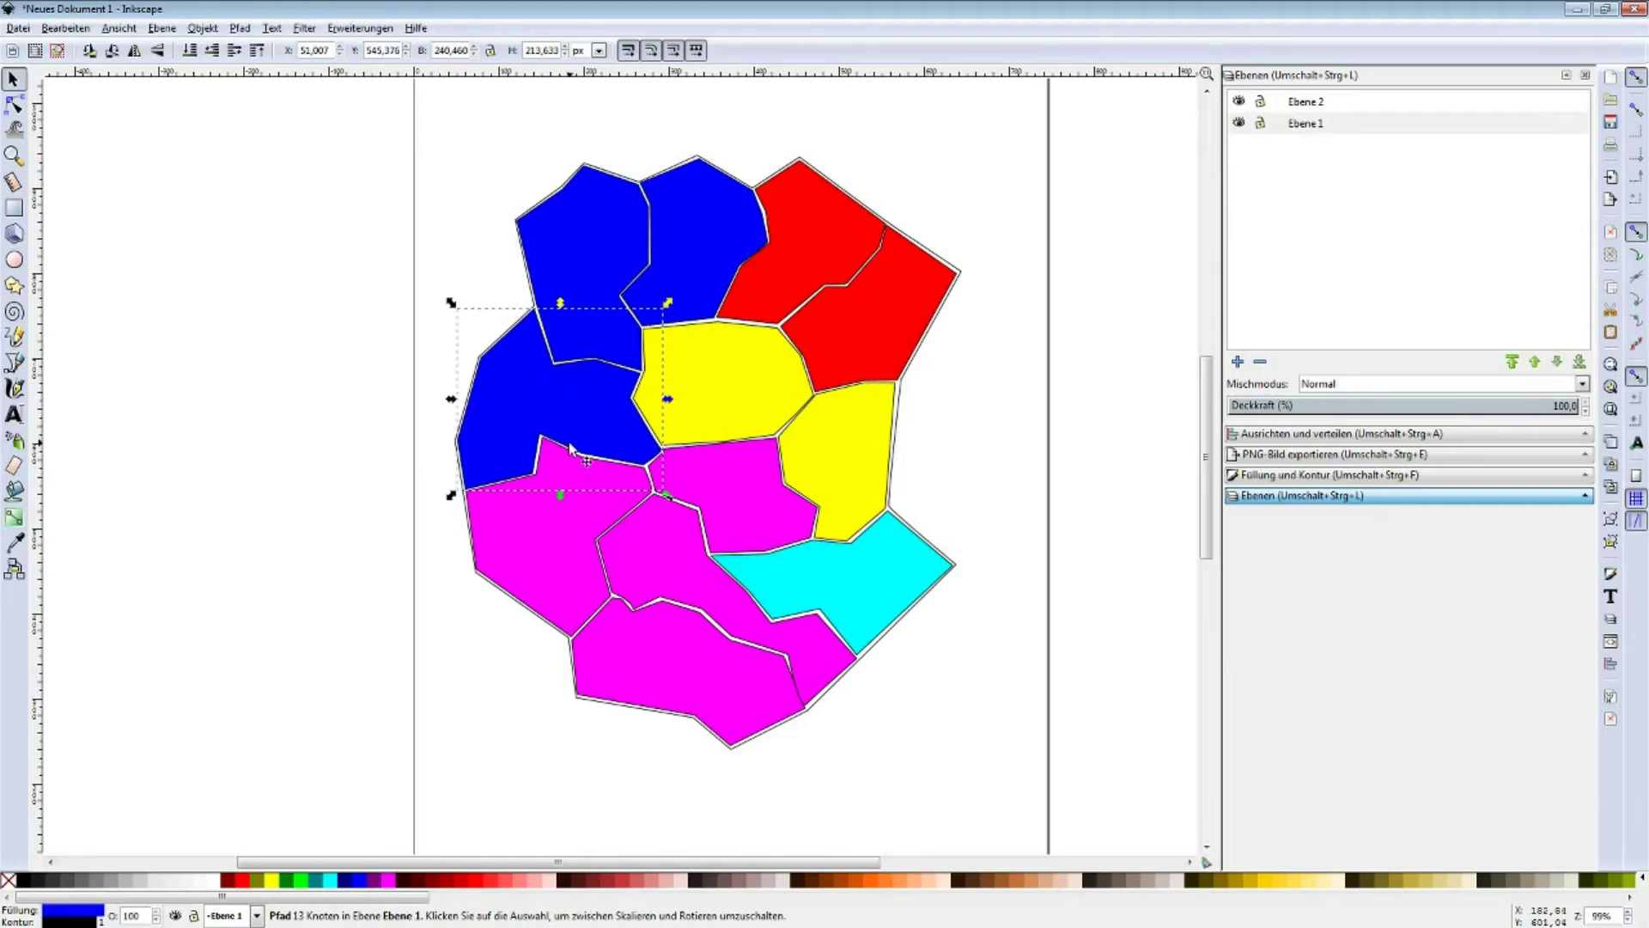
{"action": "left_click", "coordinate": [478, 647]}
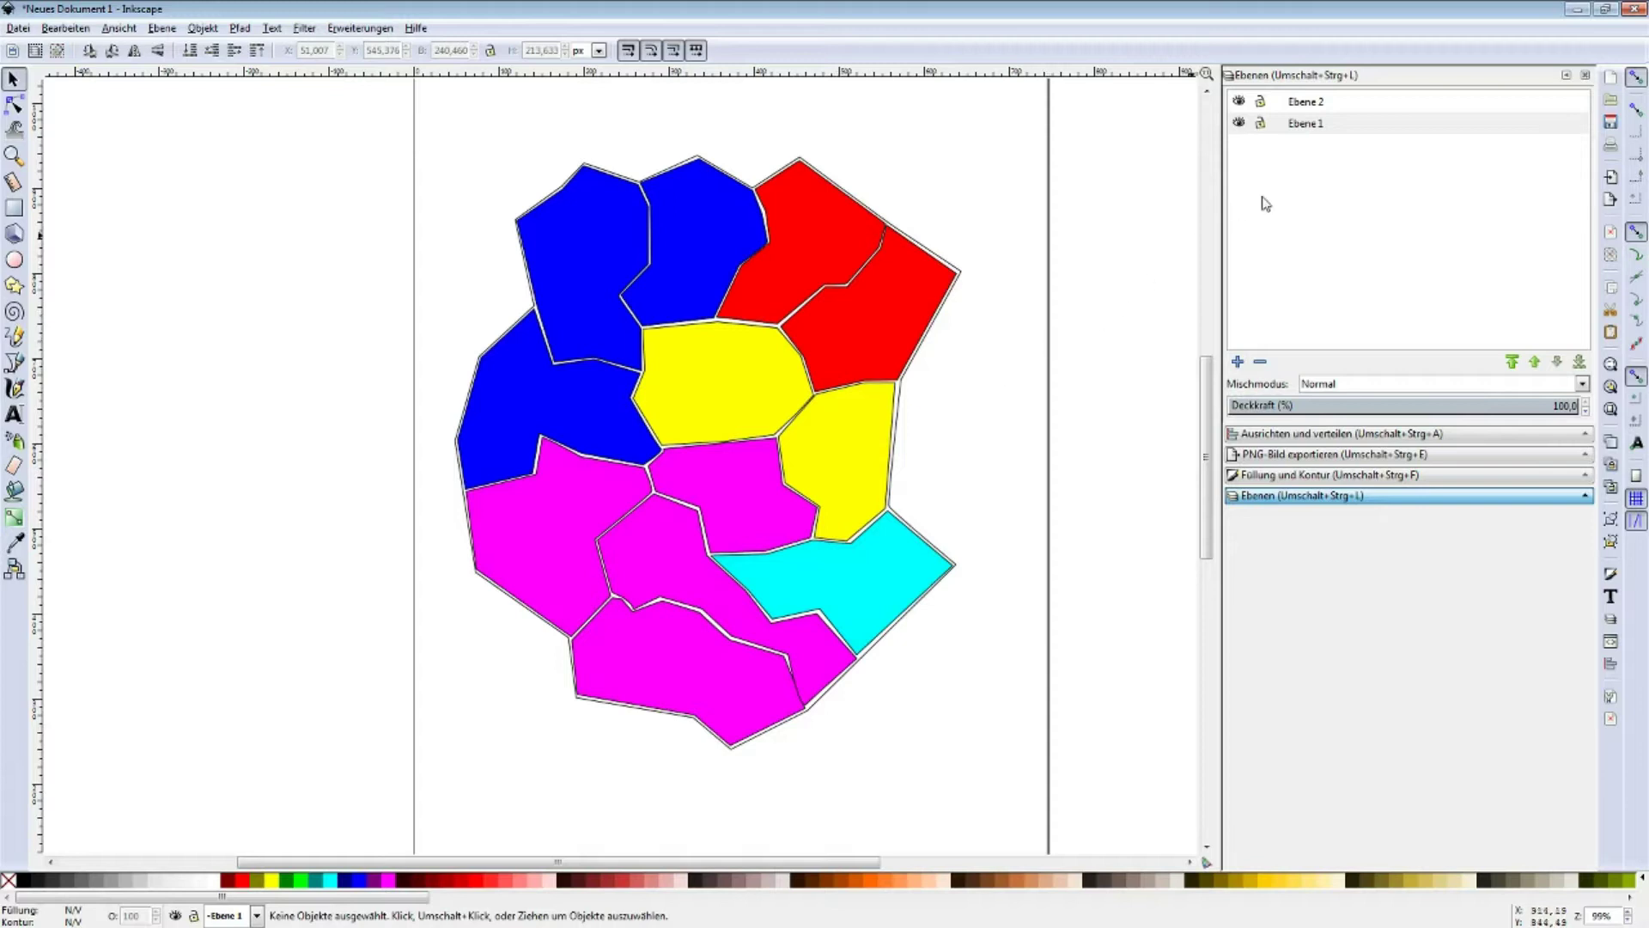
{"action": "left_click", "coordinate": [1239, 123]}
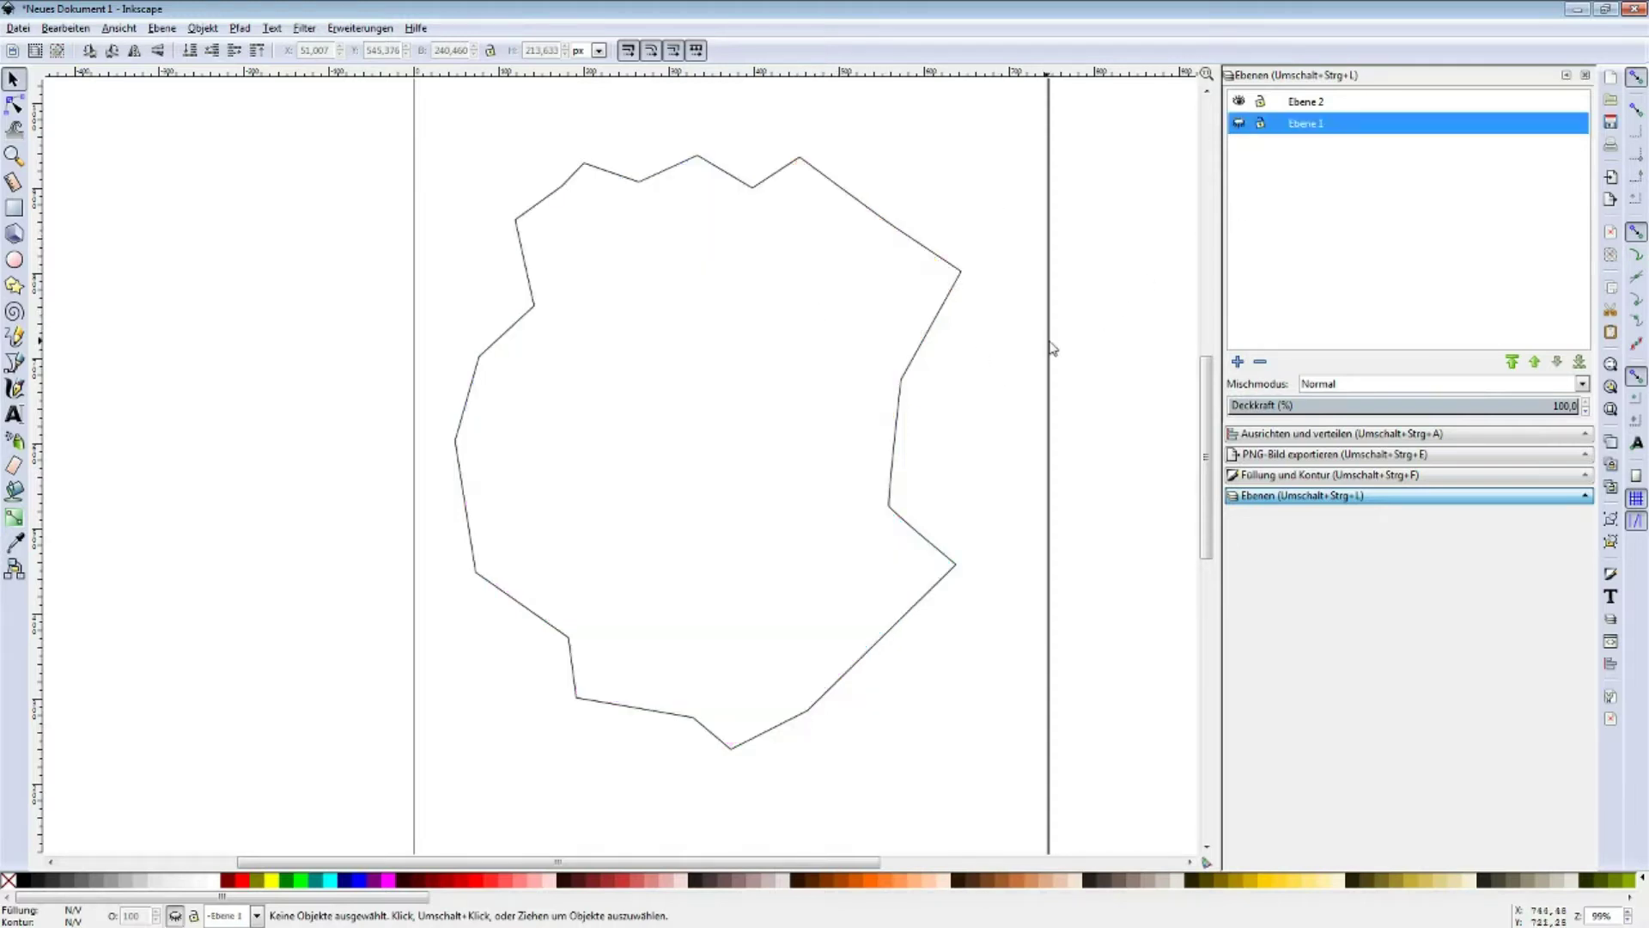
- Select the map outline path on layer Ebene 2 and fill it with green (#008000)
{"action": "middle_click_drag", "start_coordinate": [1057, 350], "coordinate": [850, 383]}
{"action": "left_click", "coordinate": [734, 298]}
{"action": "scroll", "coordinate": [728, 290], "scroll_direction": "down", "scroll_amount": 2}
{"action": "key", "text": "5"}
{"action": "key", "text": "grave"}
{"action": "key", "text": "5"}
{"action": "middle_click_drag", "start_coordinate": [830, 381], "coordinate": [699, 515]}
{"action": "scroll", "coordinate": [470, 478], "scroll_direction": "up", "scroll_amount": 1, "text": "ctrl"}
{"action": "scroll", "coordinate": [700, 515], "scroll_direction": "down", "scroll_amount": 3, "text": "ctrl"}
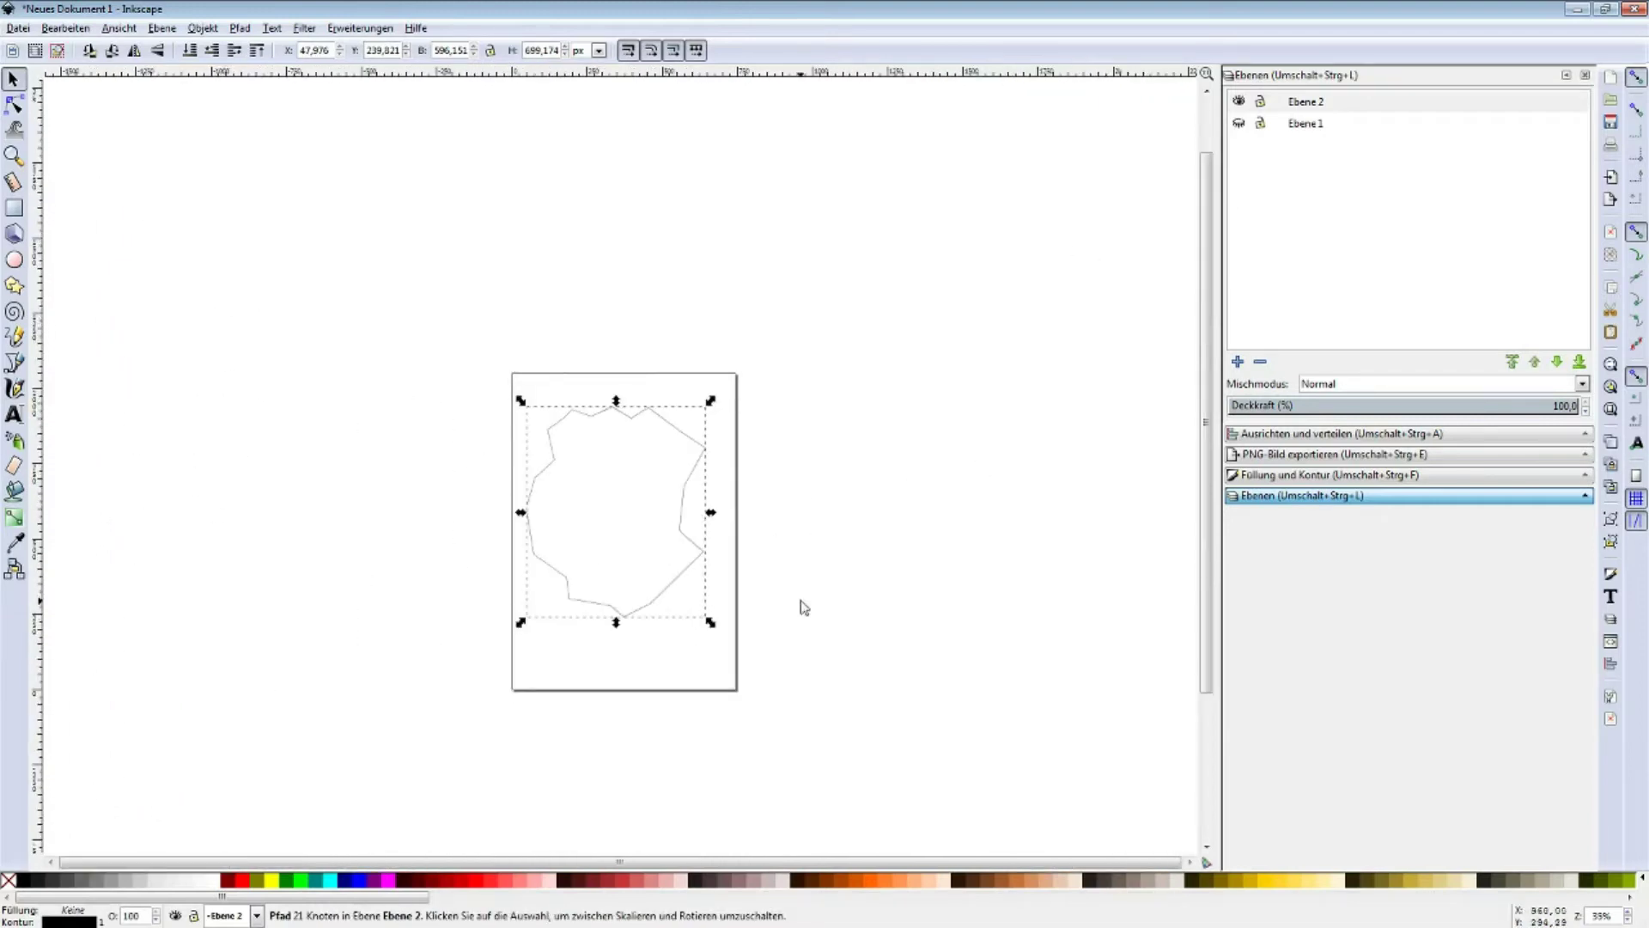
{"action": "scroll", "coordinate": [670, 548], "scroll_direction": "up", "scroll_amount": 2, "text": "ctrl"}
{"action": "scroll", "coordinate": [611, 467], "scroll_direction": "up", "scroll_amount": 1, "text": "ctrl"}
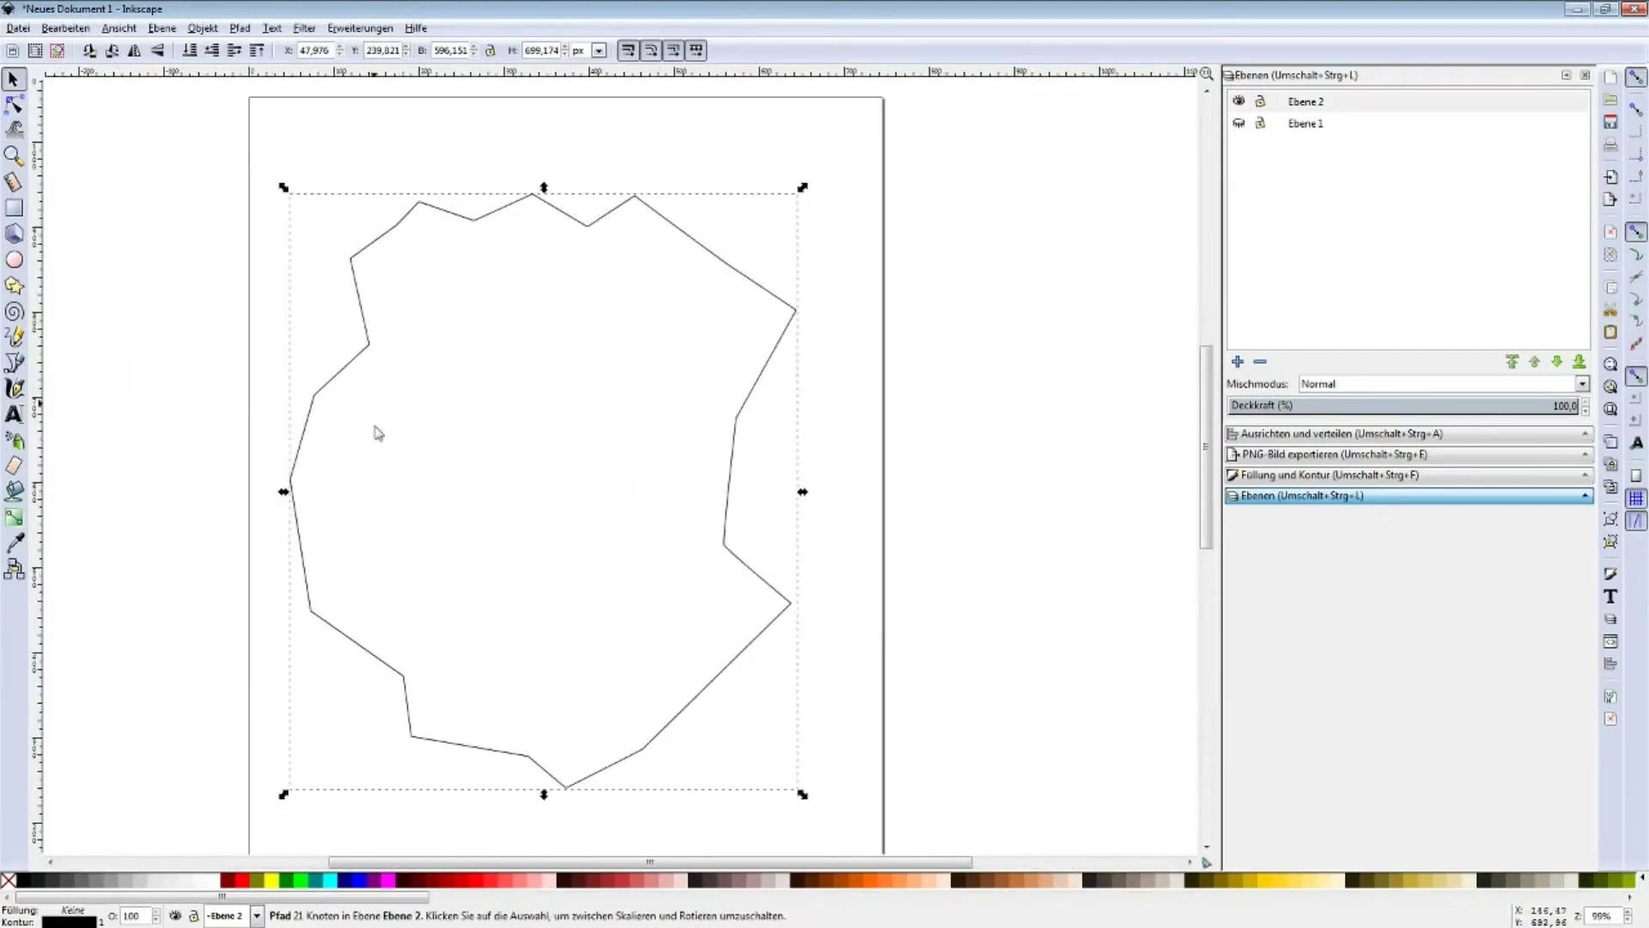
{"action": "left_click", "coordinate": [340, 379]}
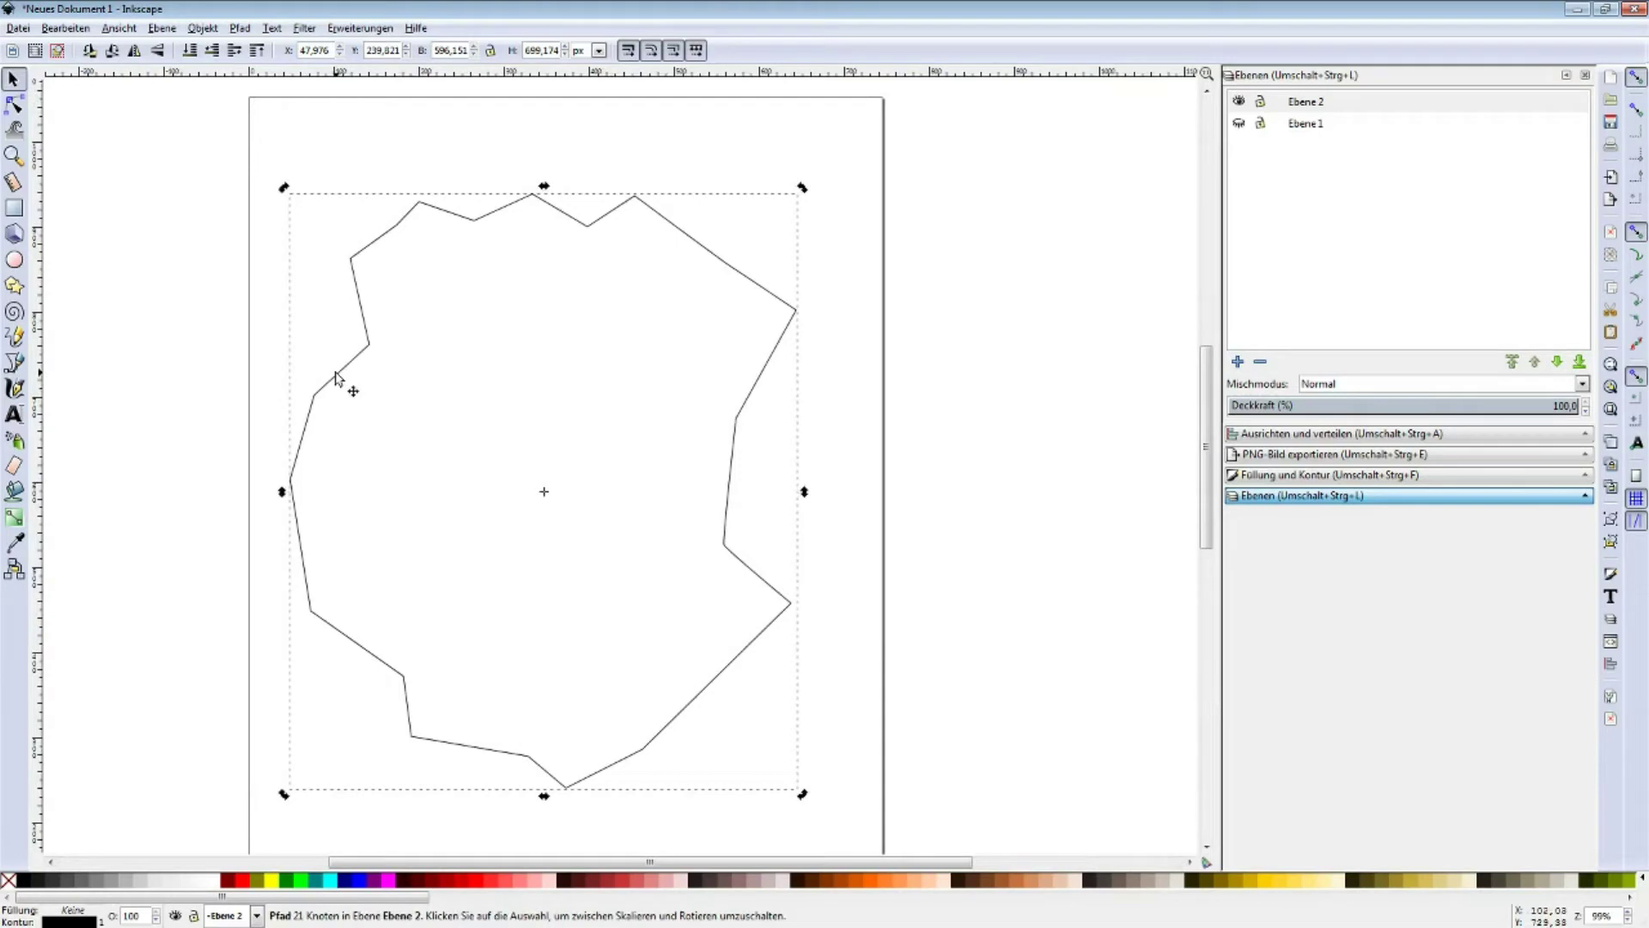
{"action": "left_click", "coordinate": [215, 881]}
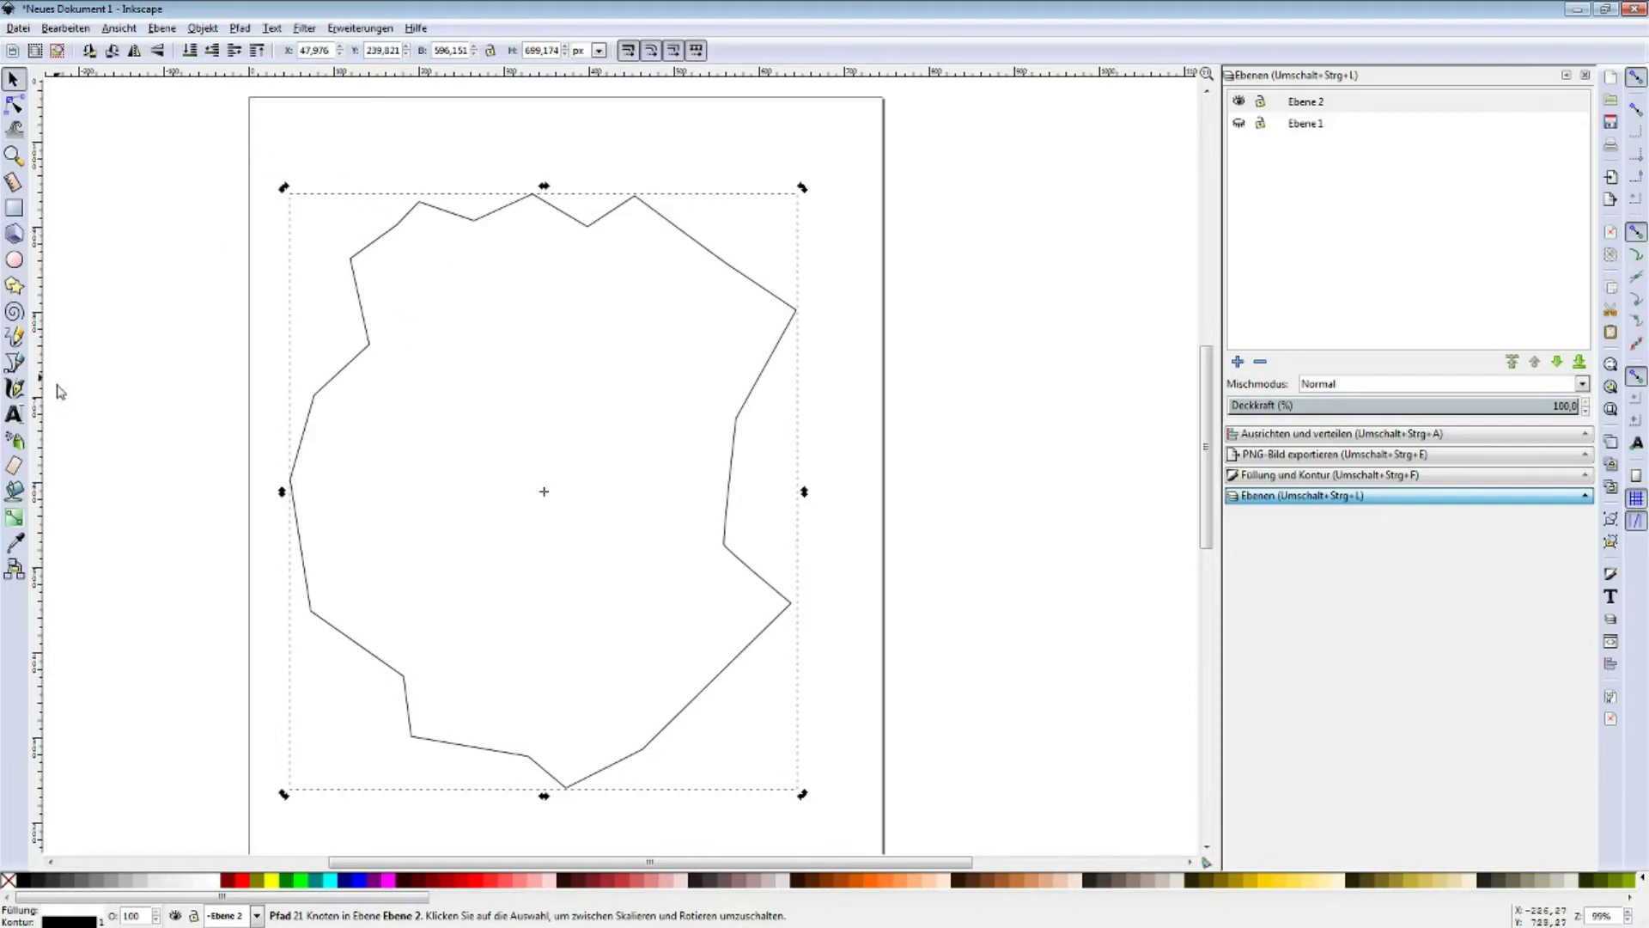
{"action": "left_click", "coordinate": [14, 207]}
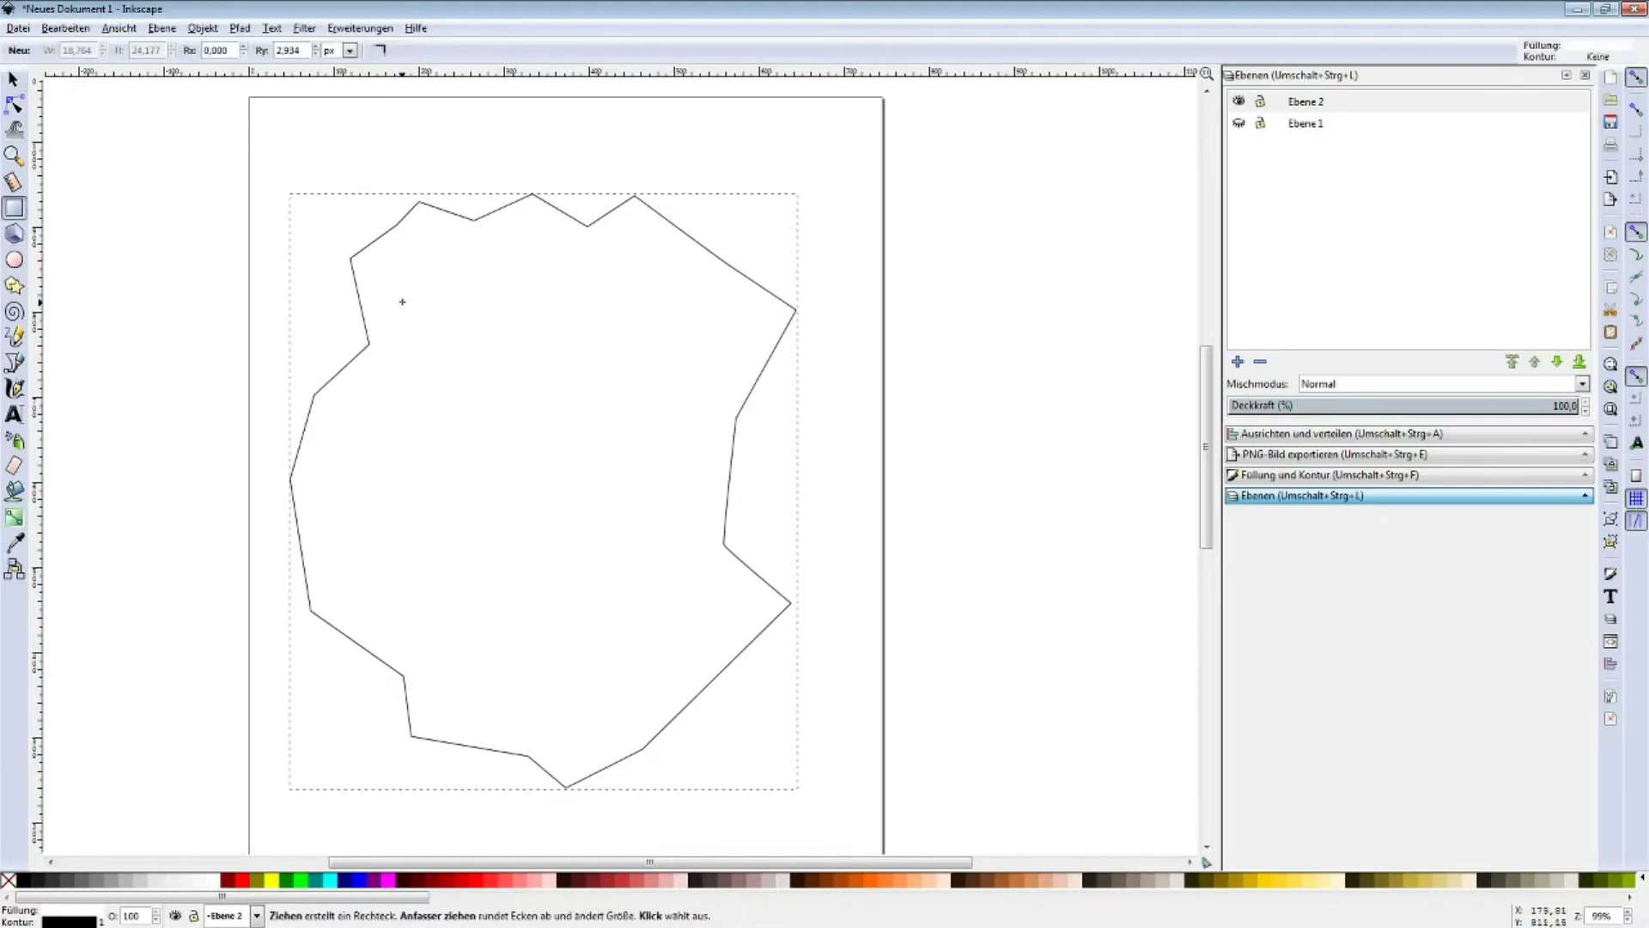
{"action": "scroll", "coordinate": [377, 284], "scroll_direction": "up", "scroll_amount": 4}
{"action": "scroll", "coordinate": [387, 372], "scroll_direction": "down", "scroll_amount": 2}
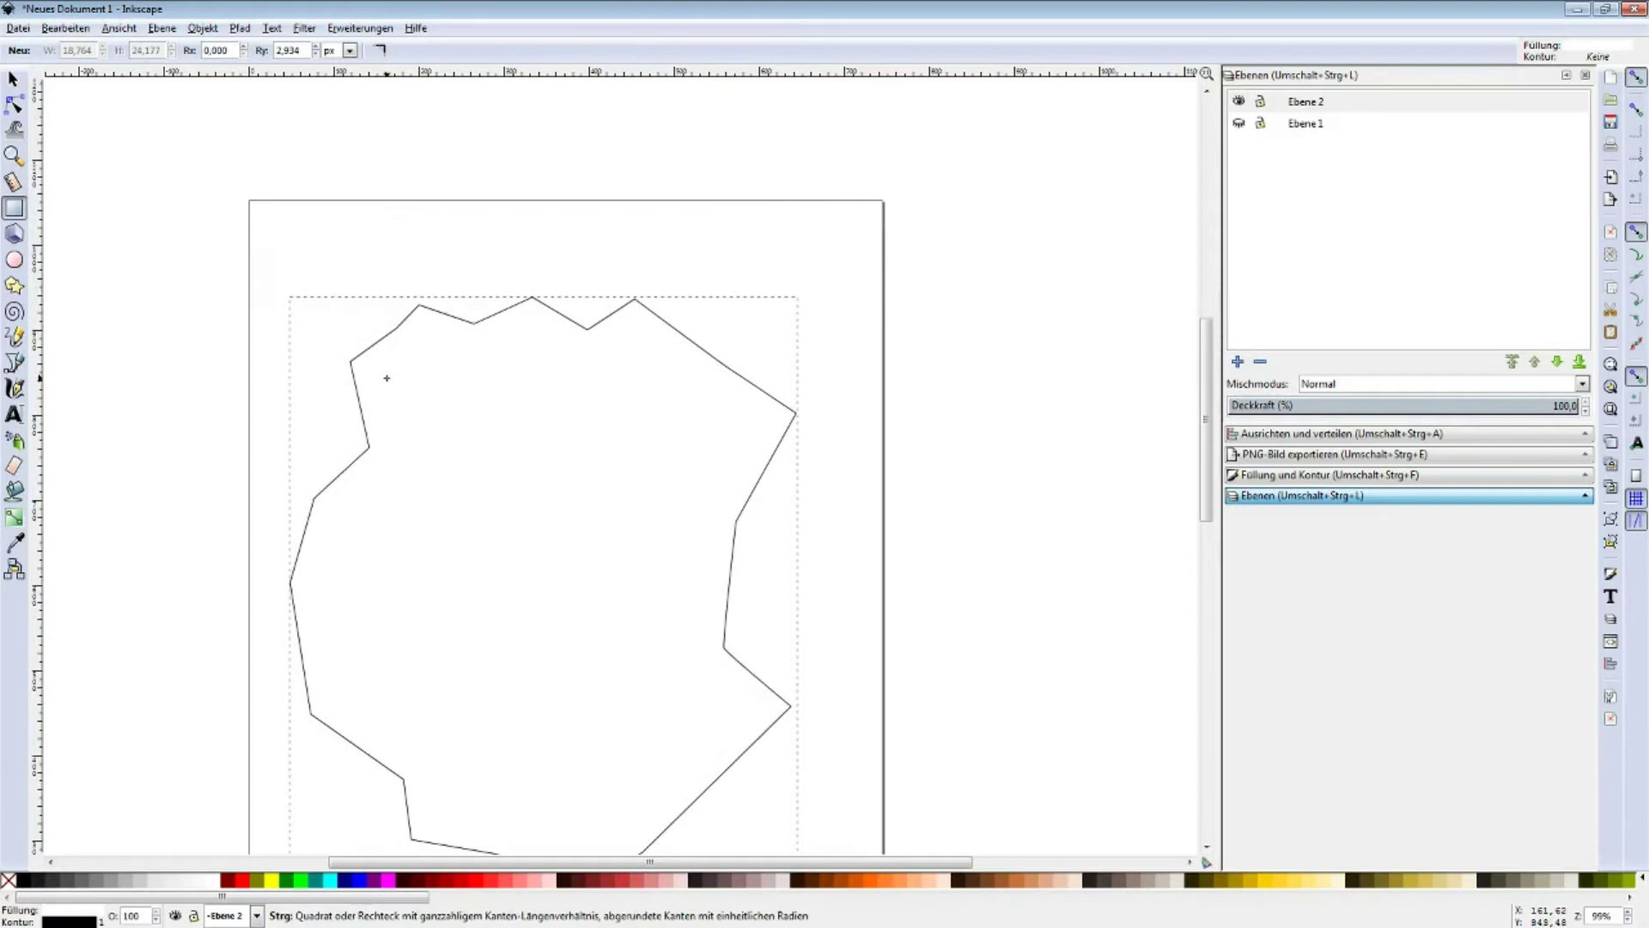
{"action": "scroll", "coordinate": [386, 375], "scroll_direction": "up", "scroll_amount": 3, "text": "ctrl"}
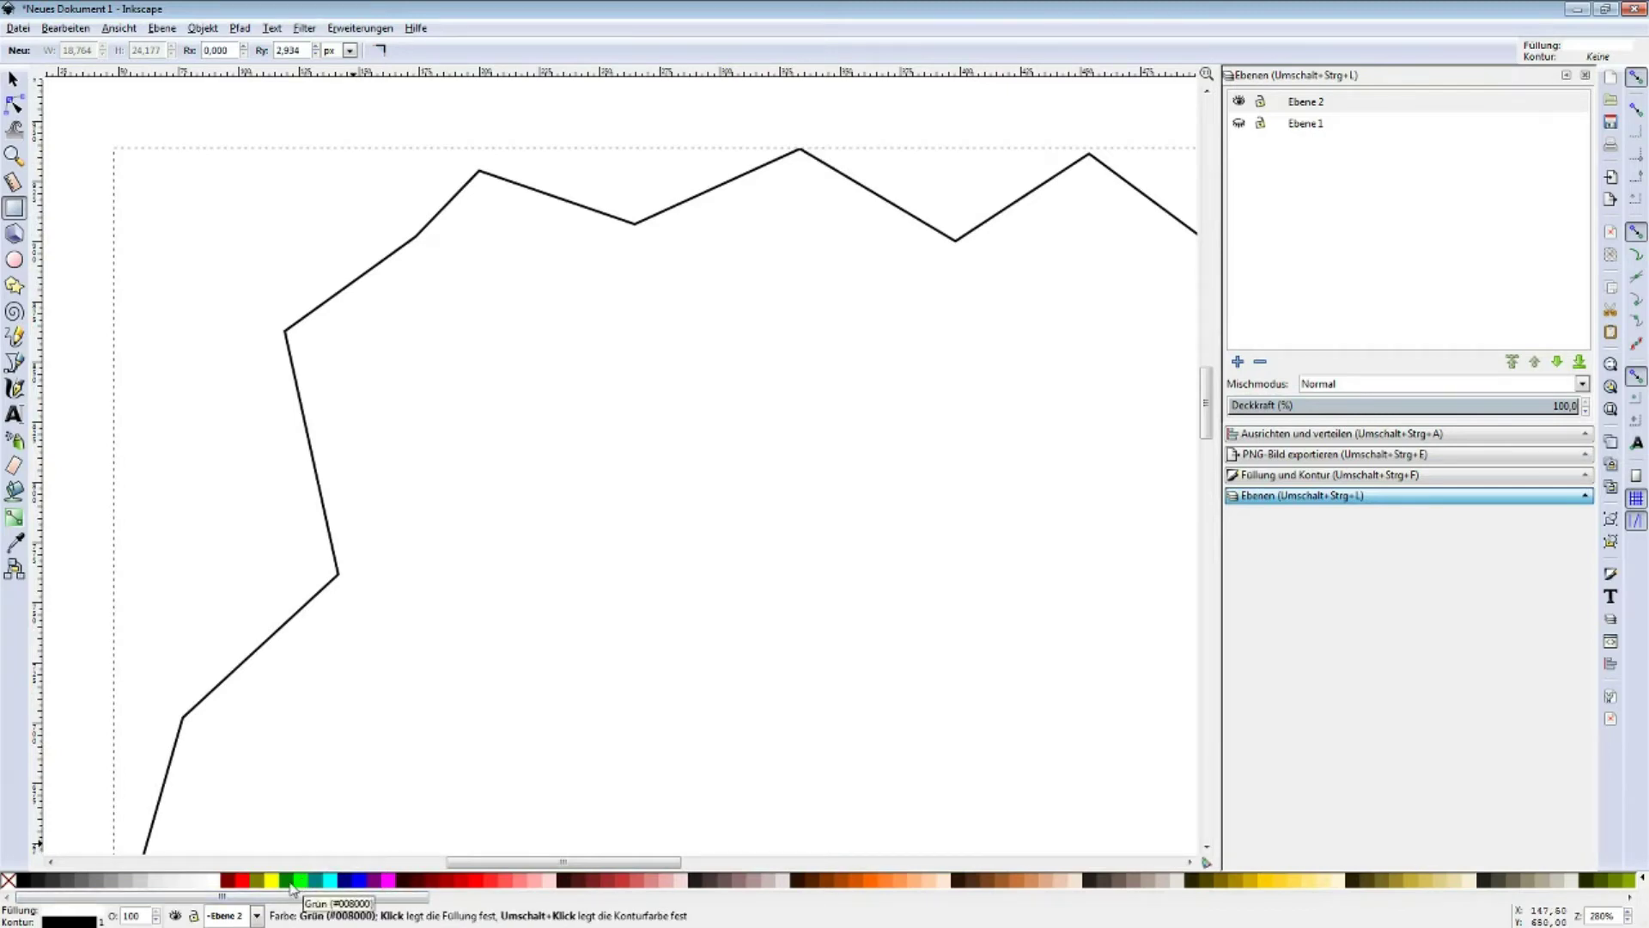
{"action": "left_click", "coordinate": [292, 889]}
- Draw a rounded rectangle about 12.5 by 16.4 px inside the map's upper-left corner and fill it black
{"action": "scroll", "coordinate": [456, 602], "scroll_direction": "down", "scroll_amount": 5, "text": "ctrl"}
{"action": "scroll", "coordinate": [494, 671], "scroll_direction": "up", "scroll_amount": 2, "text": "ctrl"}
{"action": "scroll", "coordinate": [494, 671], "scroll_direction": "up", "scroll_amount": 3, "text": "ctrl"}
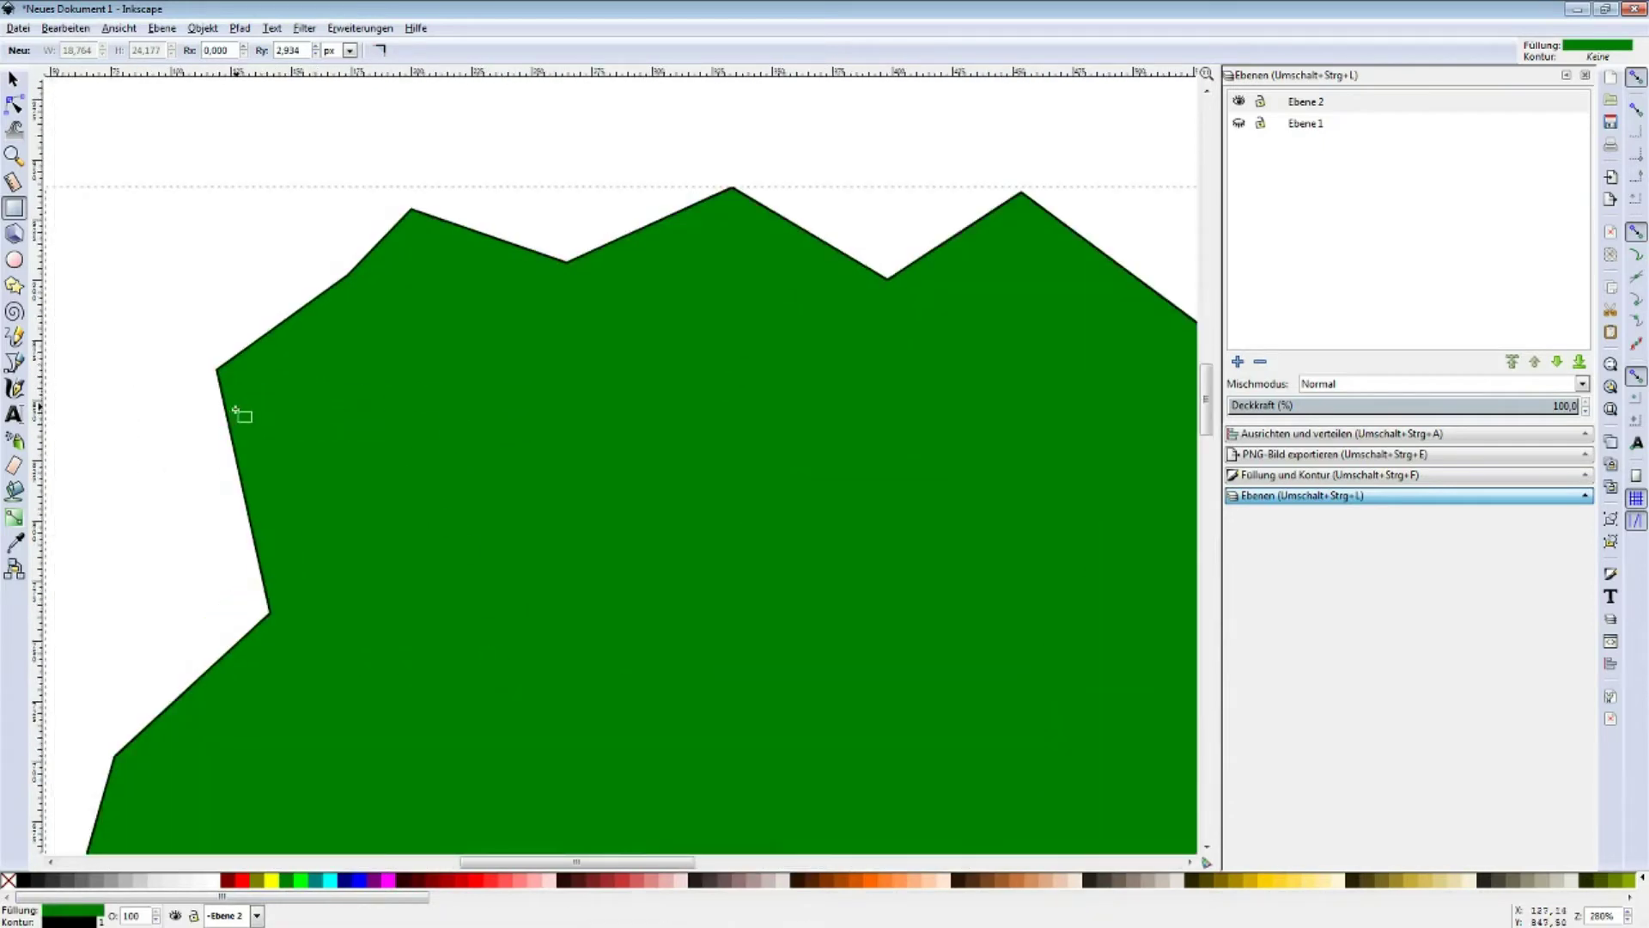
{"action": "scroll", "coordinate": [634, 497], "scroll_direction": "down", "scroll_amount": 6}
{"action": "scroll", "coordinate": [622, 493], "scroll_direction": "up", "scroll_amount": 8}
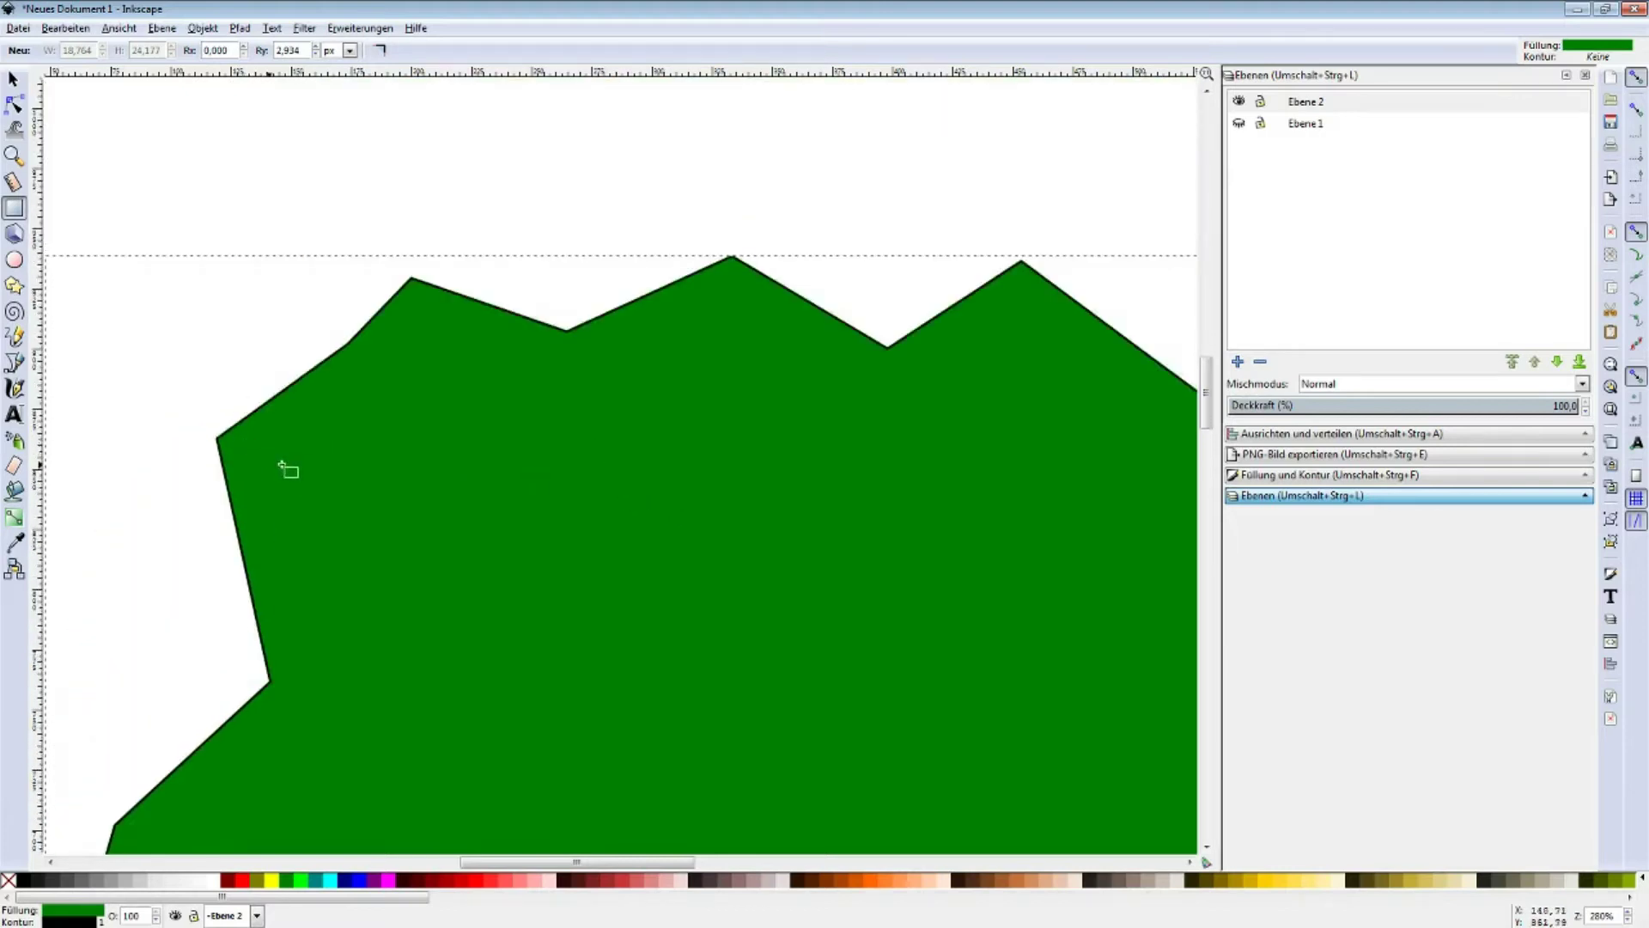
{"action": "left_click_drag", "start_coordinate": [302, 450], "coordinate": [326, 482]}
{"action": "left_click", "coordinate": [53, 880]}
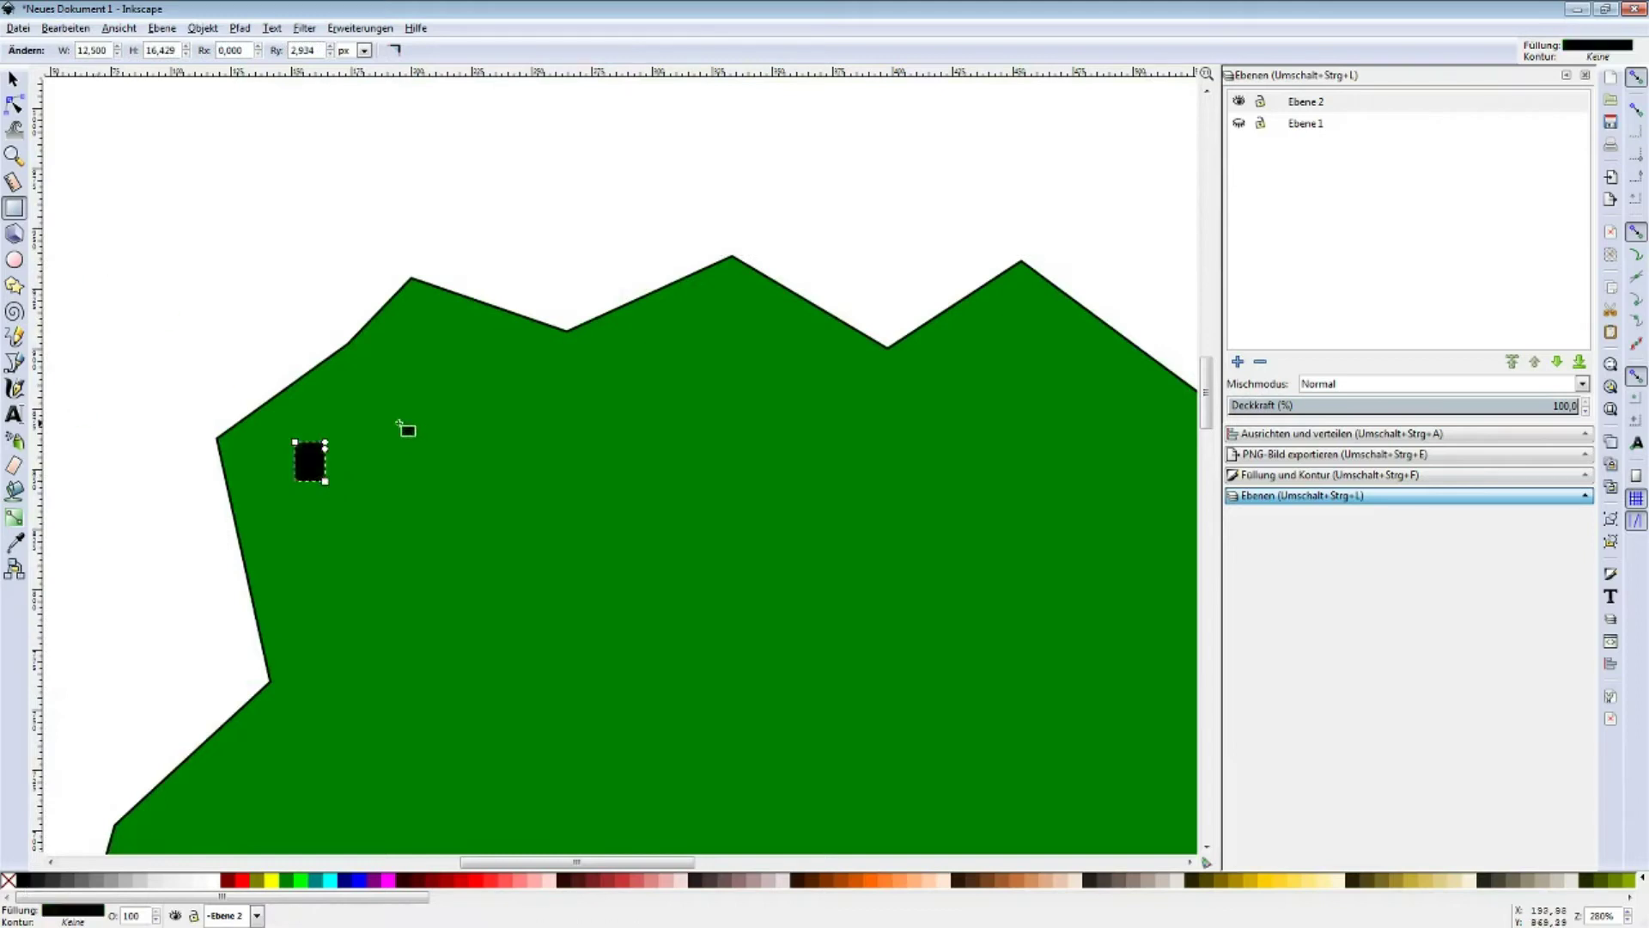
- Scatter six more small black rounded rectangles around the first one to form a cluster of seven buildings
{"action": "left_click_drag", "start_coordinate": [392, 472], "coordinate": [422, 506]}
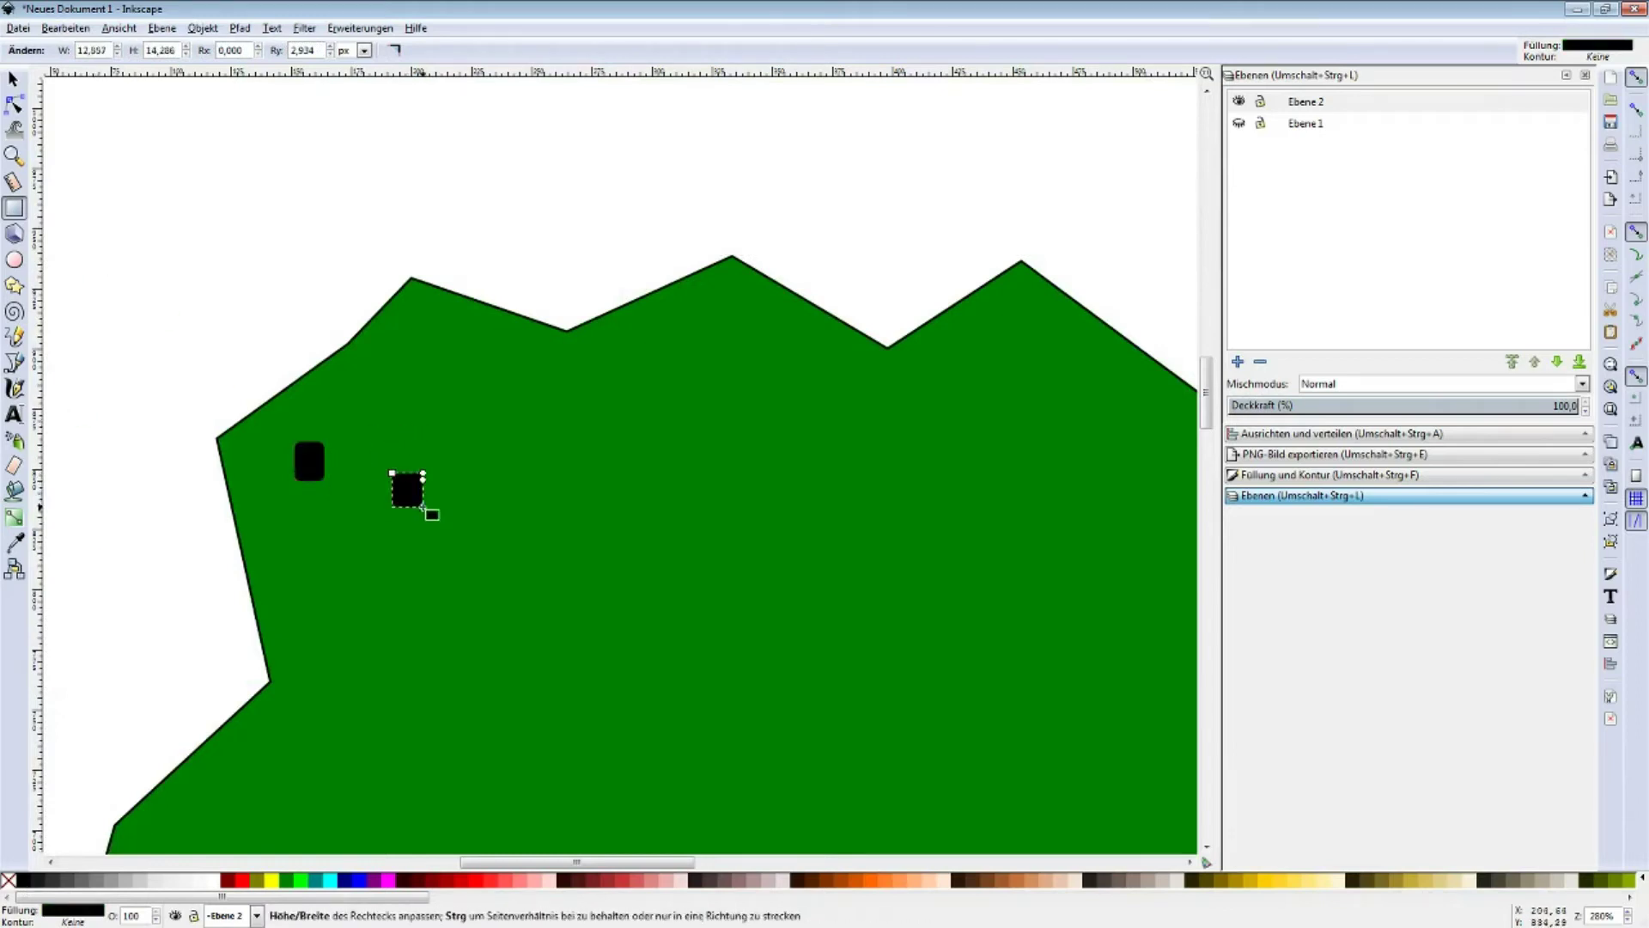
{"action": "scroll", "coordinate": [423, 510], "scroll_direction": "up", "scroll_amount": 2, "text": "ctrl"}
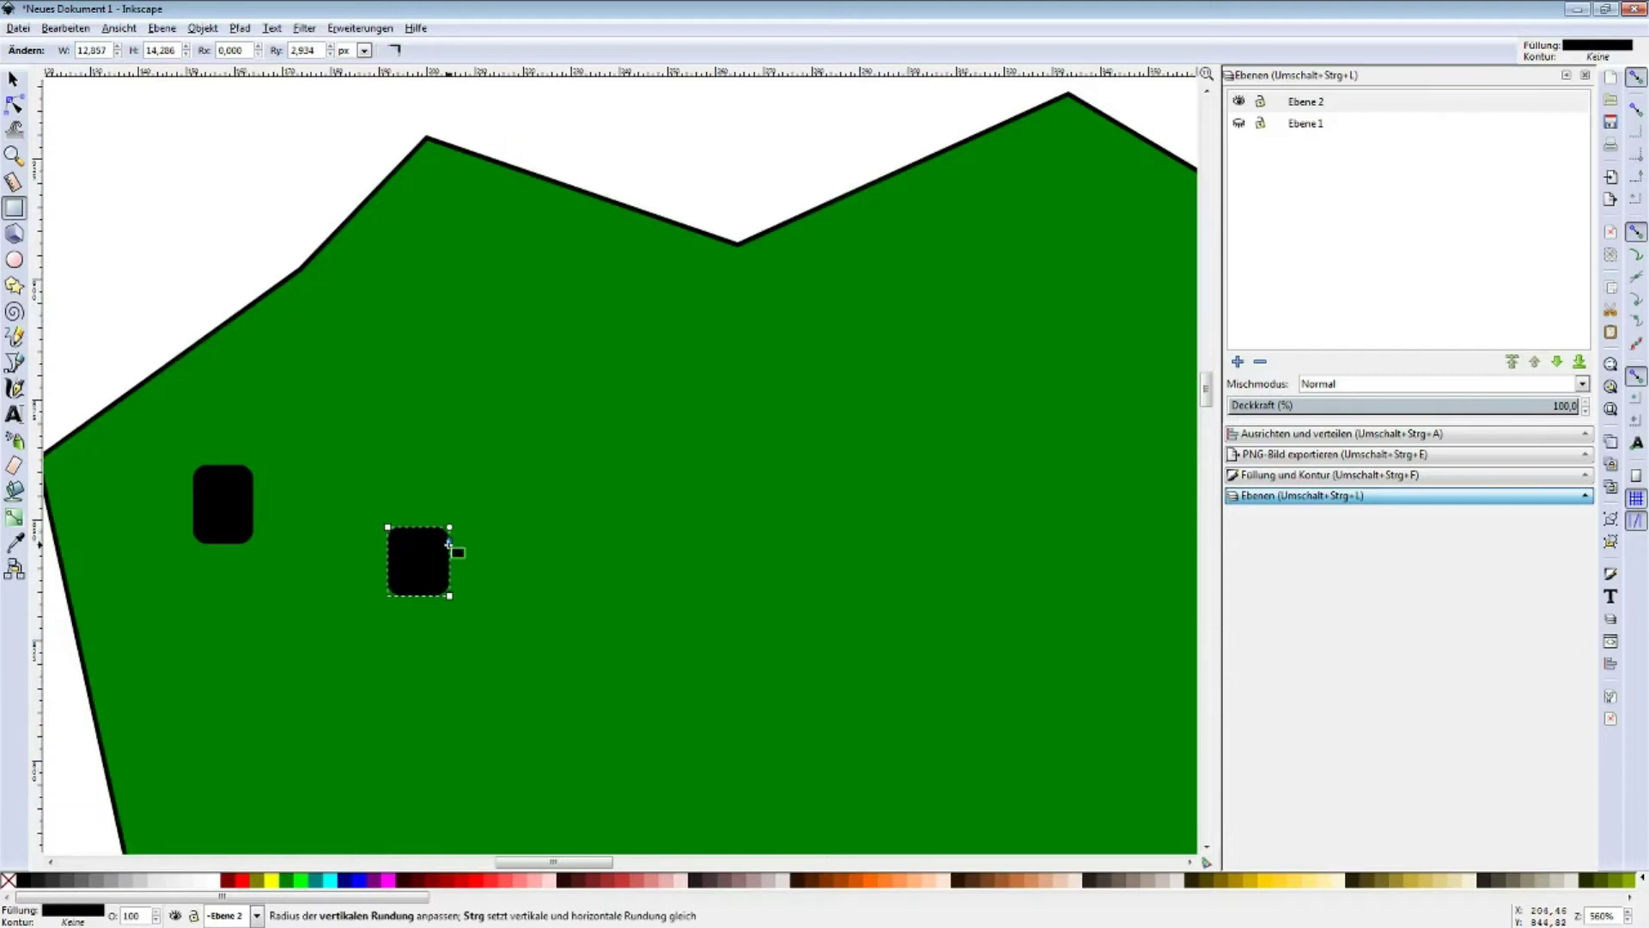
{"action": "scroll", "coordinate": [328, 614], "scroll_direction": "down", "scroll_amount": 2, "text": "ctrl"}
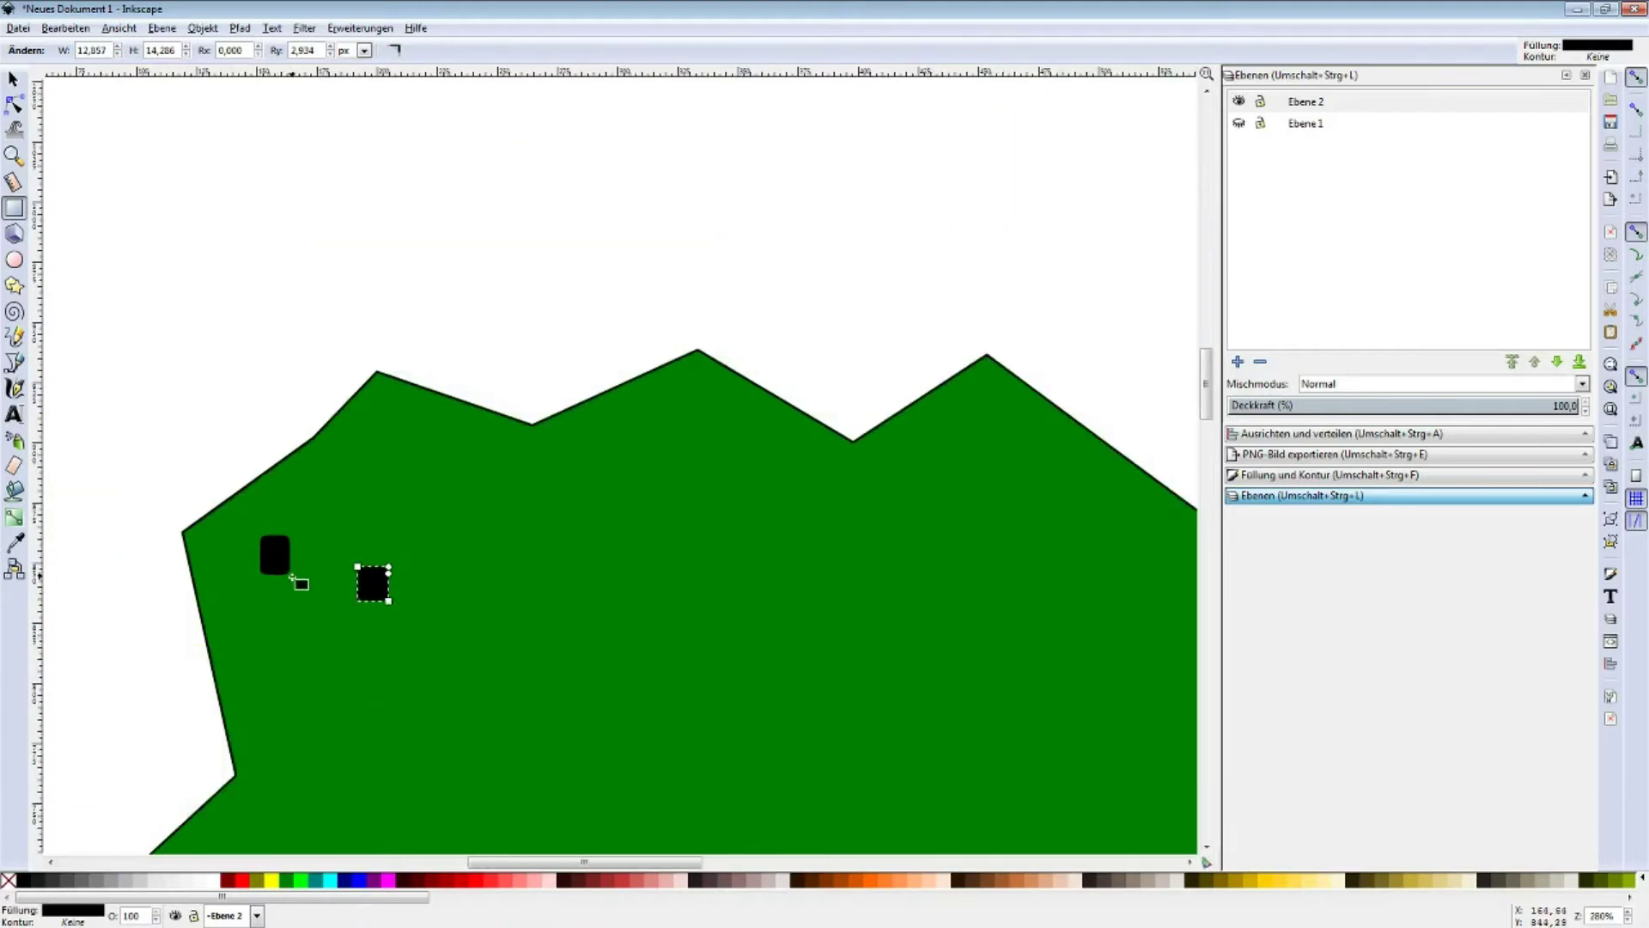
{"action": "scroll", "coordinate": [296, 583], "scroll_direction": "up", "scroll_amount": 3, "text": "ctrl"}
{"action": "mouse_move", "coordinate": [284, 506]}
{"action": "left_mouse_down"}
{"action": "mouse_move", "coordinate": [348, 594]}
{"action": "mouse_move", "coordinate": [438, 636]}
{"action": "mouse_move", "coordinate": [466, 671]}
{"action": "mouse_move", "coordinate": [567, 688]}
{"action": "left_mouse_up"}
{"action": "left_click_drag", "start_coordinate": [413, 321], "coordinate": [604, 412]}
- Draw a second cluster of five small black rounded rectangles to the right of the first, below the map's upper-middle peak
{"action": "scroll", "coordinate": [678, 468], "scroll_direction": "down", "scroll_amount": 6, "text": "ctrl"}
{"action": "scroll", "coordinate": [841, 576], "scroll_direction": "up", "scroll_amount": 2, "text": "ctrl"}
{"action": "mouse_move", "coordinate": [678, 303]}
{"action": "left_mouse_down"}
{"action": "mouse_move", "coordinate": [708, 328]}
{"action": "mouse_move", "coordinate": [732, 402]}
{"action": "mouse_move", "coordinate": [756, 369]}
{"action": "mouse_move", "coordinate": [772, 401]}
{"action": "left_mouse_up"}
{"action": "scroll", "coordinate": [784, 526], "scroll_direction": "down", "scroll_amount": 6}
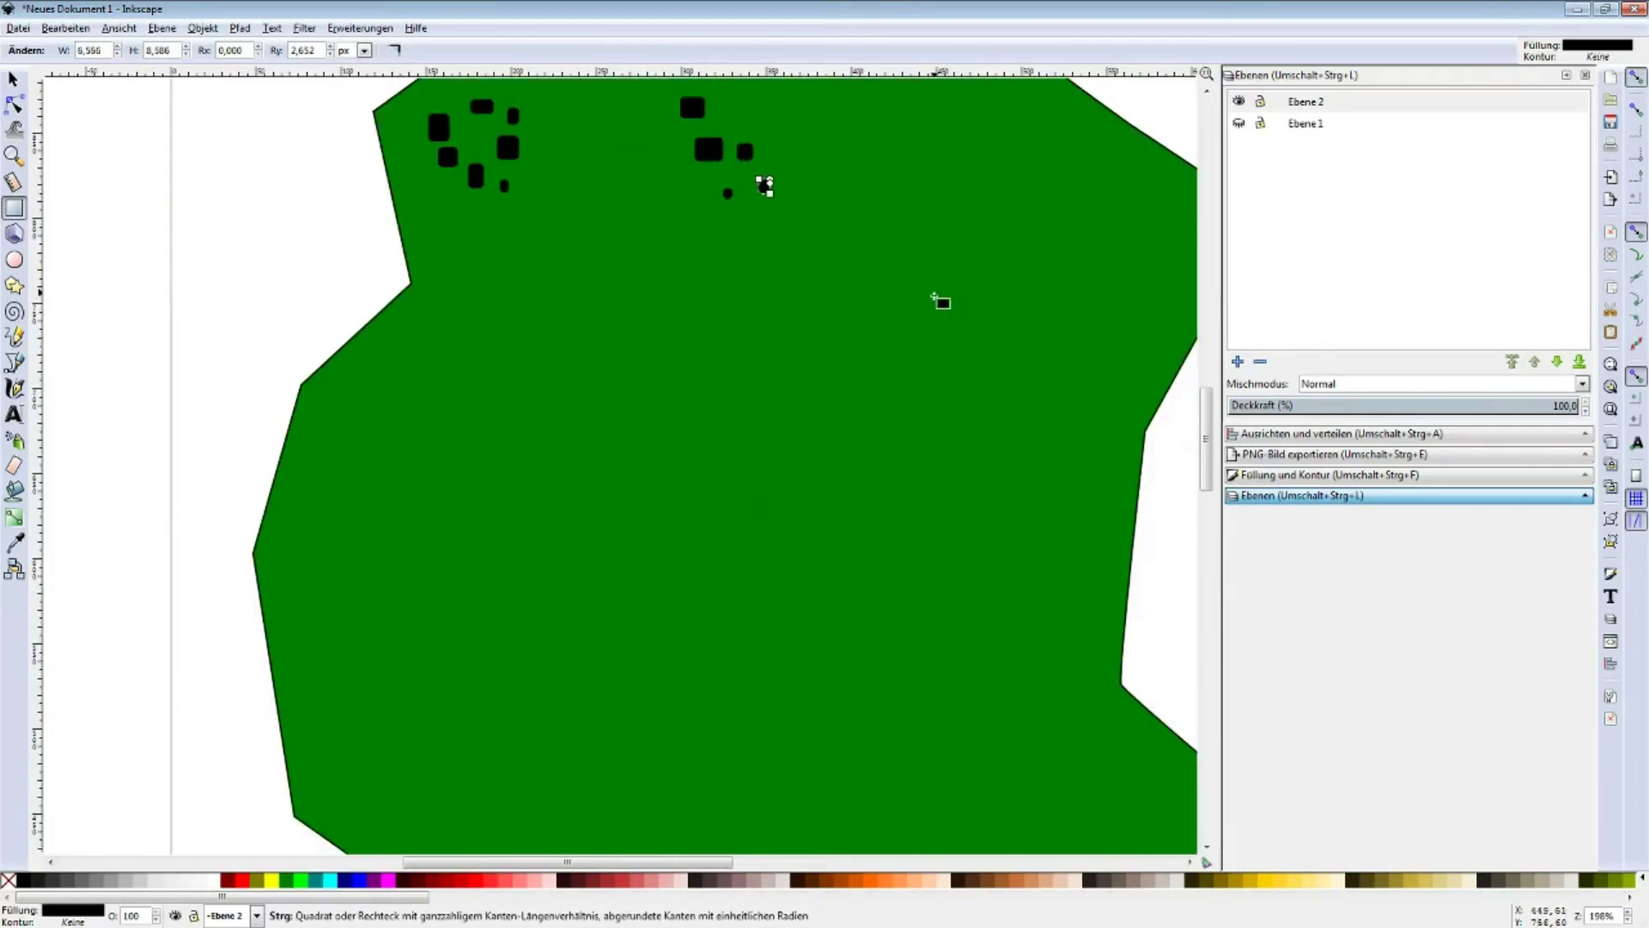
{"action": "scroll", "coordinate": [941, 301], "scroll_direction": "down", "scroll_amount": 2, "text": "ctrl"}
{"action": "scroll", "coordinate": [1001, 358], "scroll_direction": "up", "scroll_amount": 2}
{"action": "scroll", "coordinate": [832, 335], "scroll_direction": "up", "scroll_amount": 4, "text": "ctrl"}
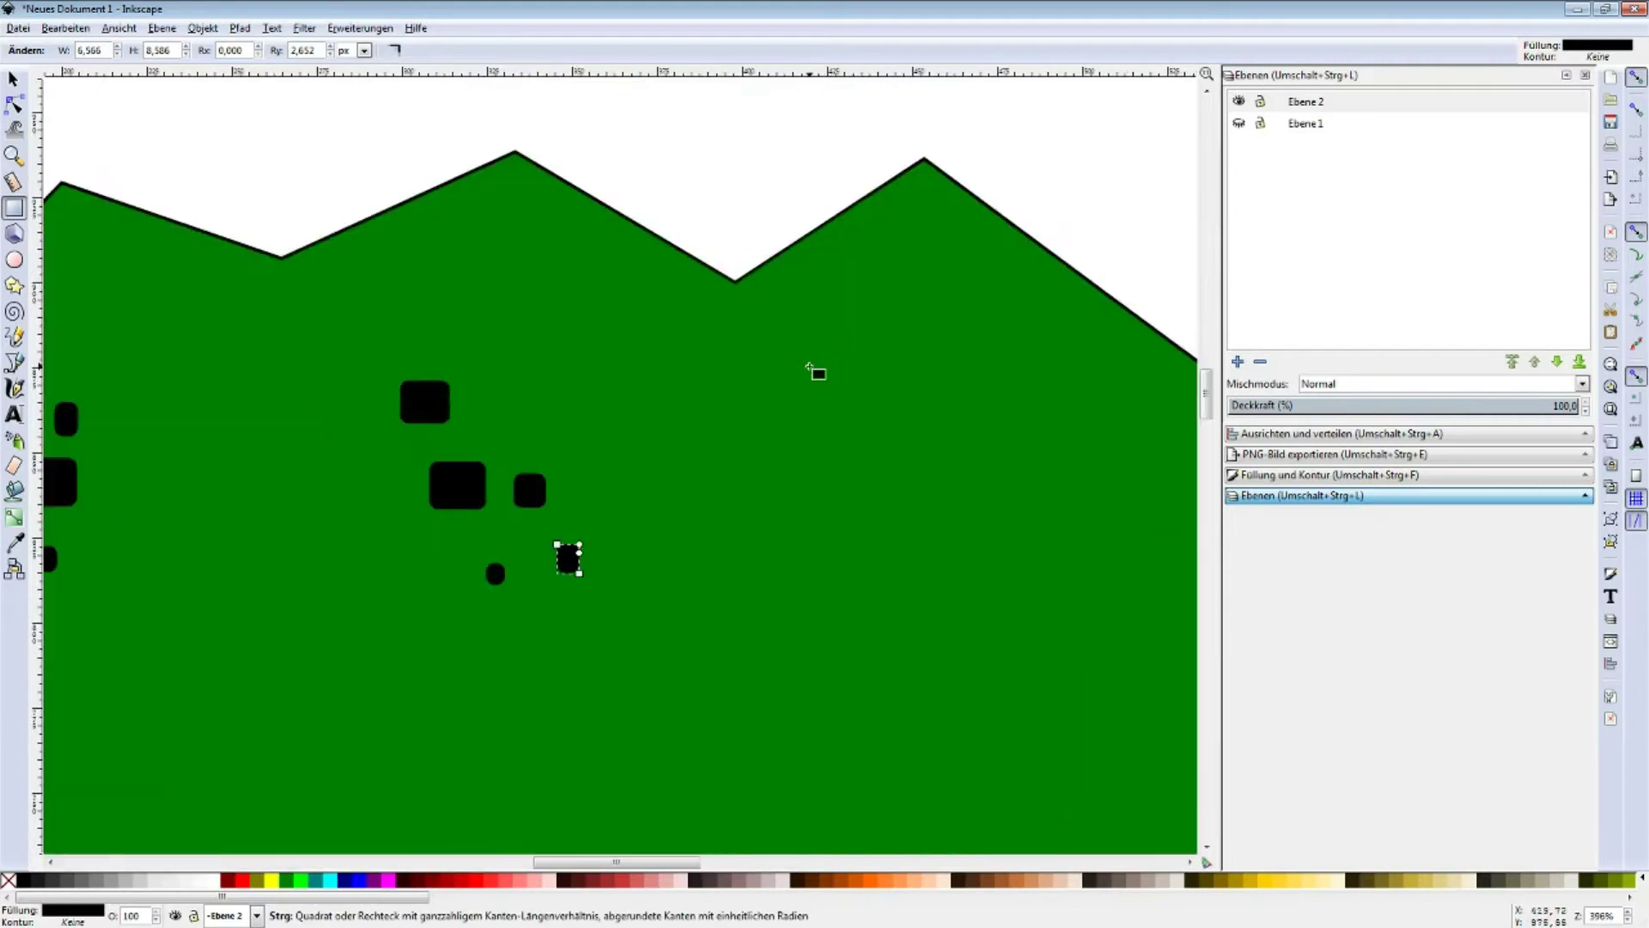
{"action": "scroll", "coordinate": [806, 368], "scroll_direction": "down", "scroll_amount": 1, "text": "ctrl"}
{"action": "scroll", "coordinate": [342, 424], "scroll_direction": "up", "scroll_amount": 1, "text": "ctrl"}
{"action": "scroll", "coordinate": [334, 419], "scroll_direction": "down", "scroll_amount": 1, "text": "ctrl"}
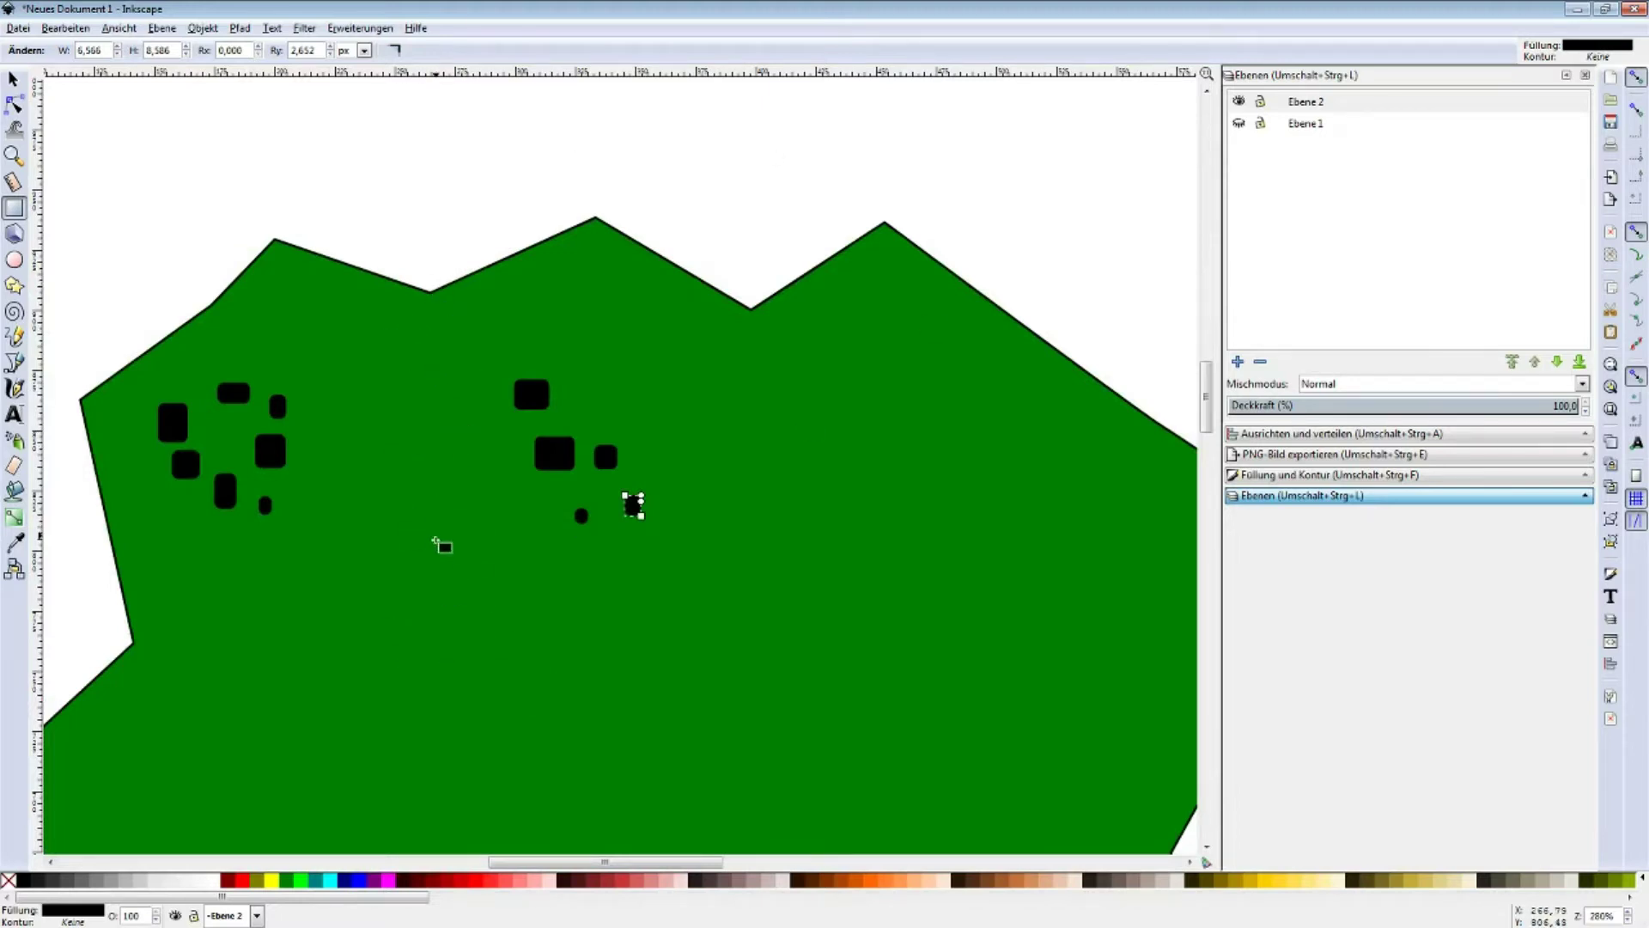
{"action": "scroll", "coordinate": [440, 515], "scroll_direction": "down", "scroll_amount": 1}
{"action": "scroll", "coordinate": [446, 532], "scroll_direction": "down", "scroll_amount": 2, "text": "ctrl"}
{"action": "scroll", "coordinate": [472, 636], "scroll_direction": "up", "scroll_amount": 1, "text": "ctrl"}
{"action": "scroll", "coordinate": [474, 644], "scroll_direction": "down", "scroll_amount": 3}
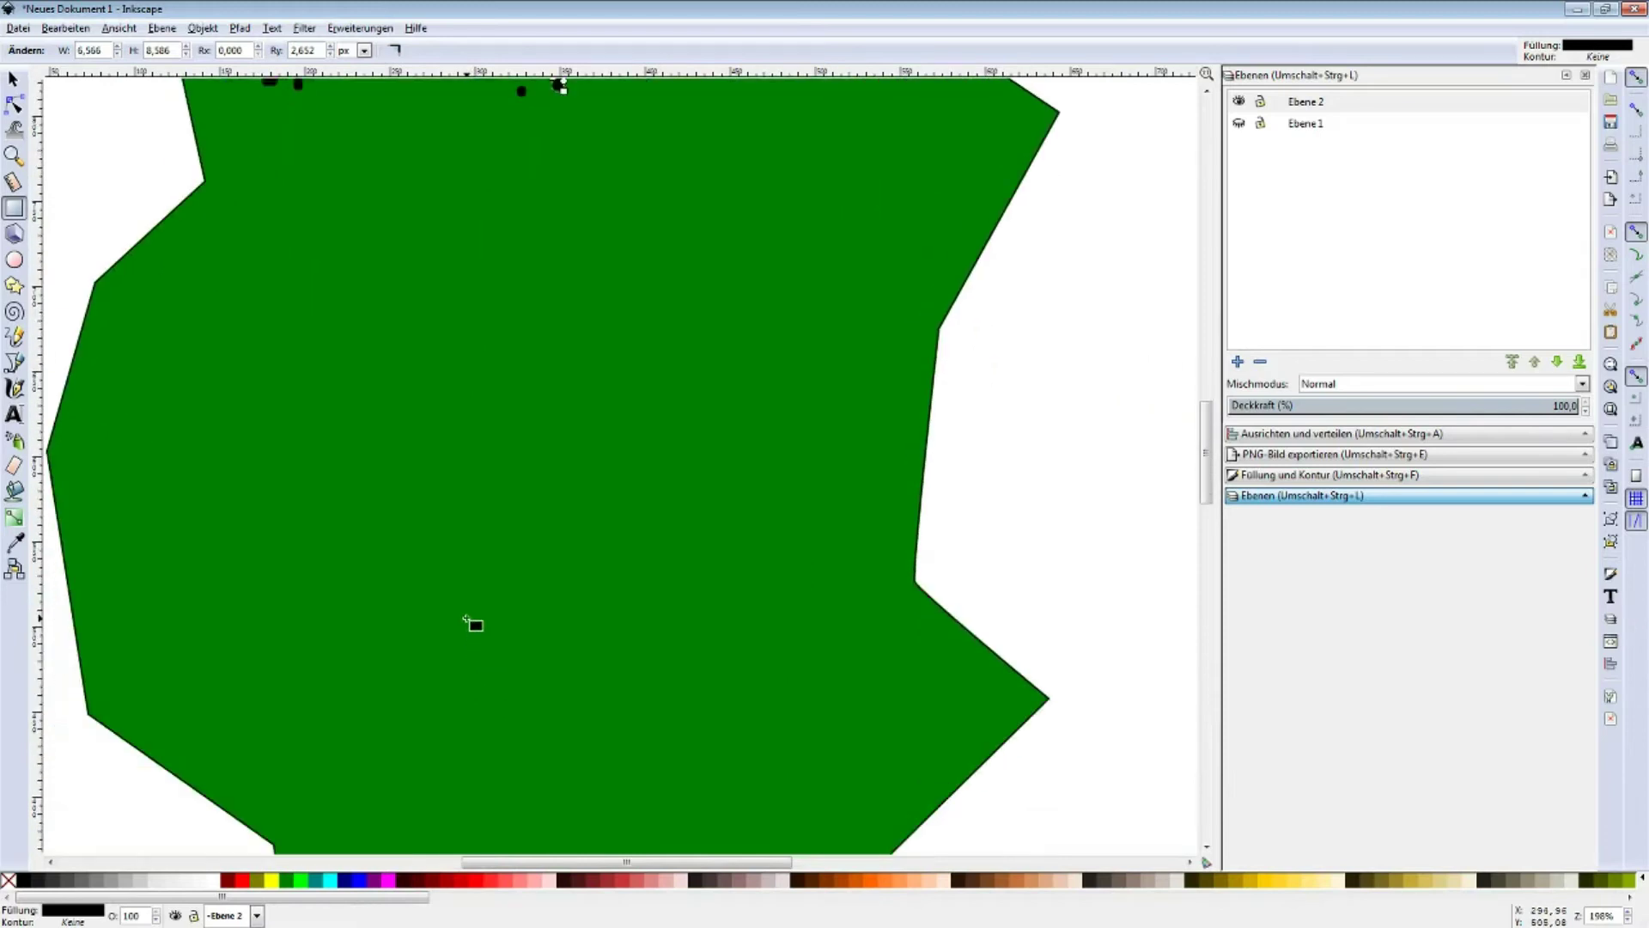
- Draw two cyan ellipses without outline as lakes, a large one below the building clusters and a smaller one to its upper right
{"action": "scroll", "coordinate": [473, 624], "scroll_direction": "down", "scroll_amount": 1, "text": "ctrl"}
{"action": "left_click", "coordinate": [14, 260]}
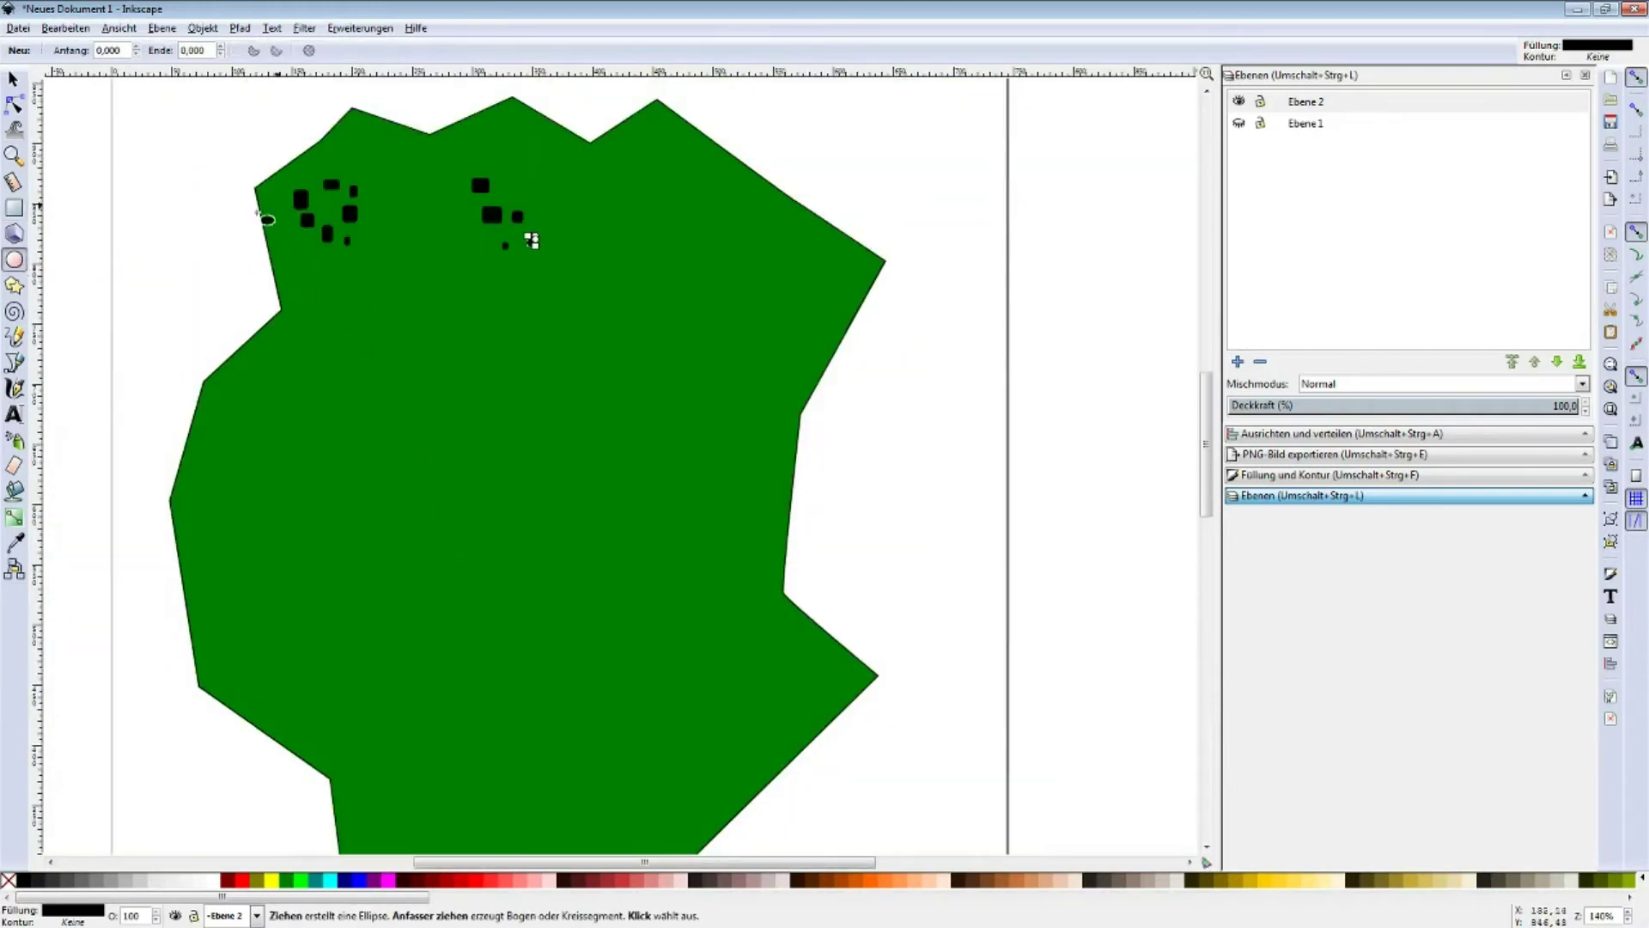
{"action": "left_click_drag", "start_coordinate": [366, 382], "coordinate": [465, 452]}
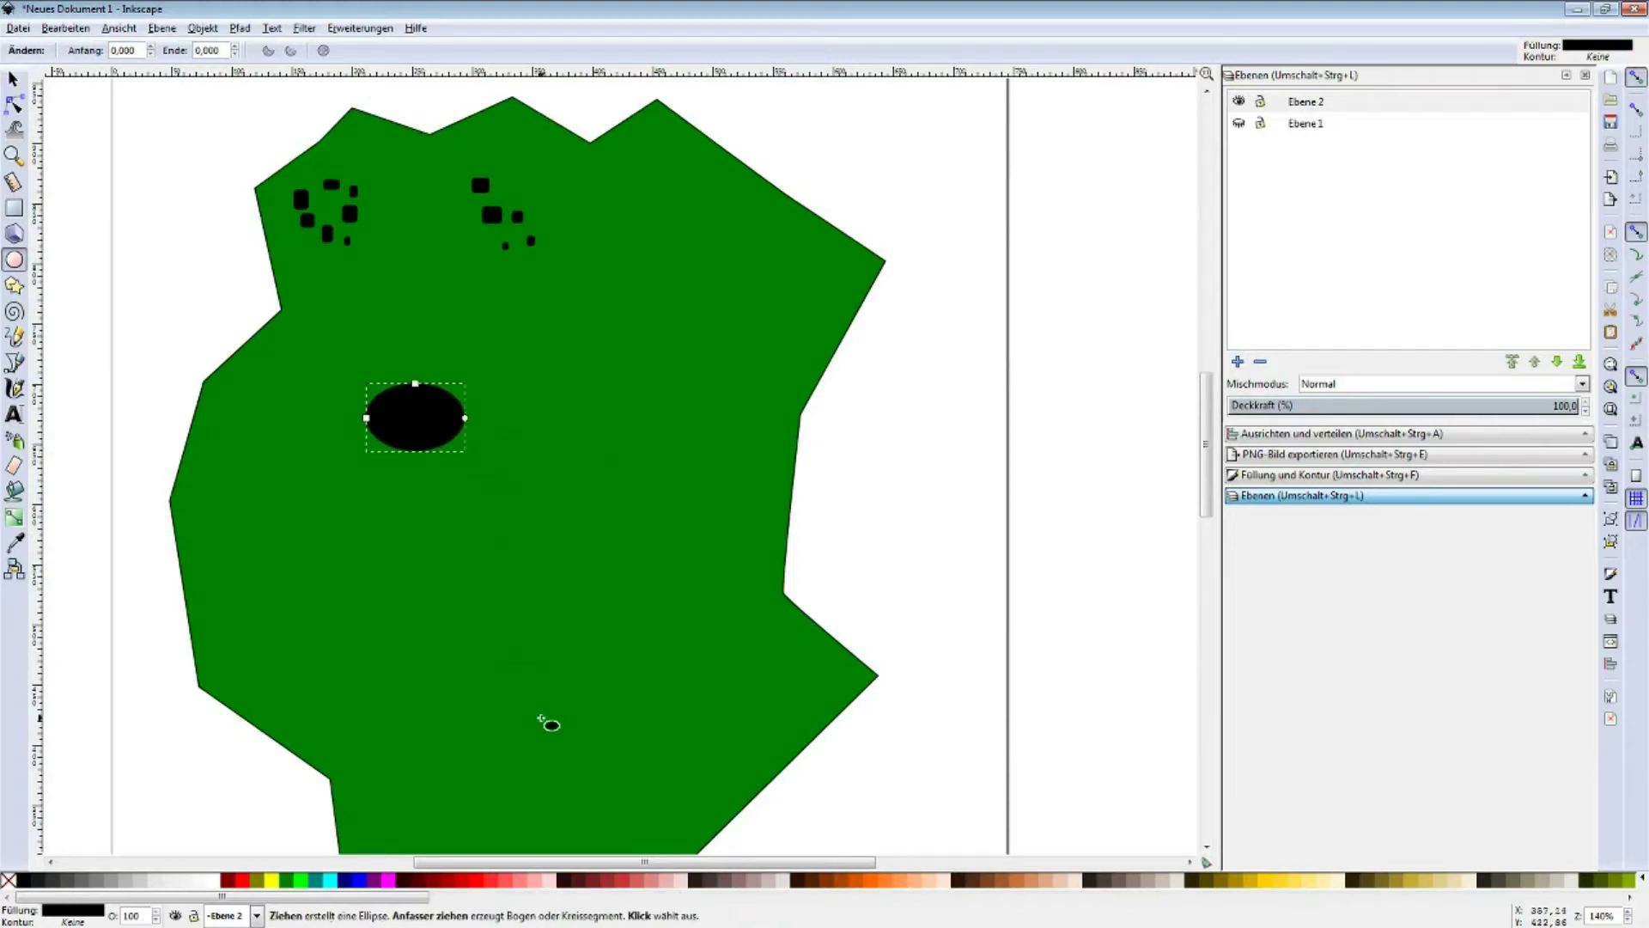
{"action": "left_click", "coordinate": [329, 879]}
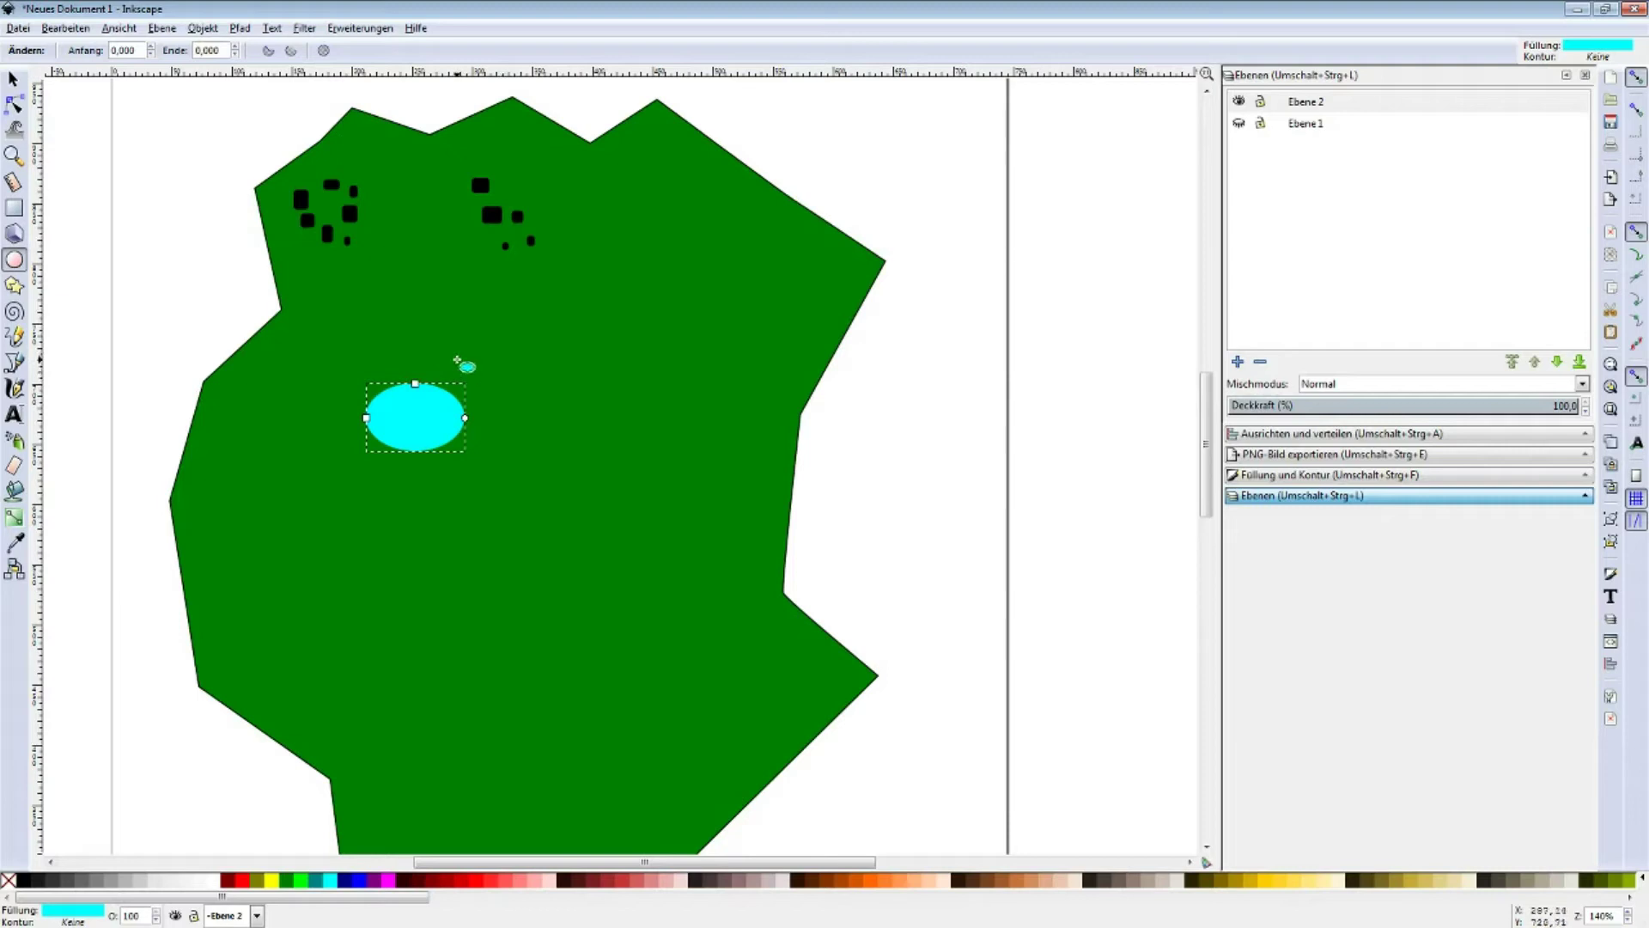
{"action": "left_click_drag", "start_coordinate": [524, 311], "coordinate": [579, 333]}
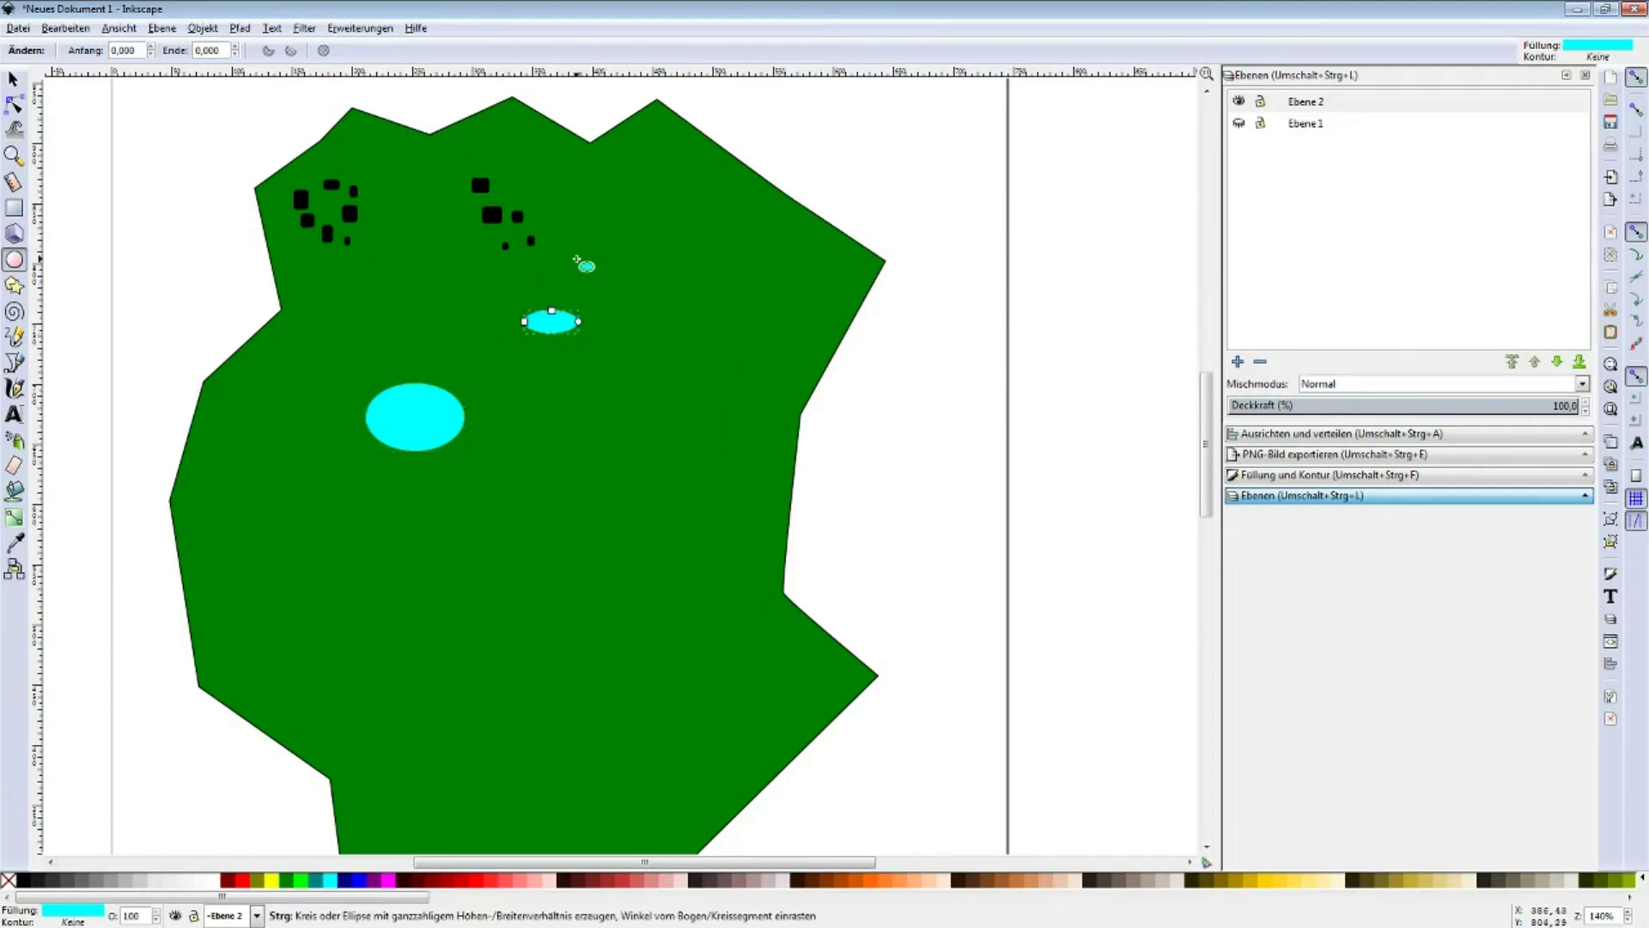
- Draw a narrow closed zigzag path as a river from the small lake up to the notch in the map's upper edge and back
{"action": "scroll", "coordinate": [559, 168], "scroll_direction": "up", "scroll_amount": 1, "text": "ctrl"}
{"action": "scroll", "coordinate": [571, 206], "scroll_direction": "up", "scroll_amount": 2}
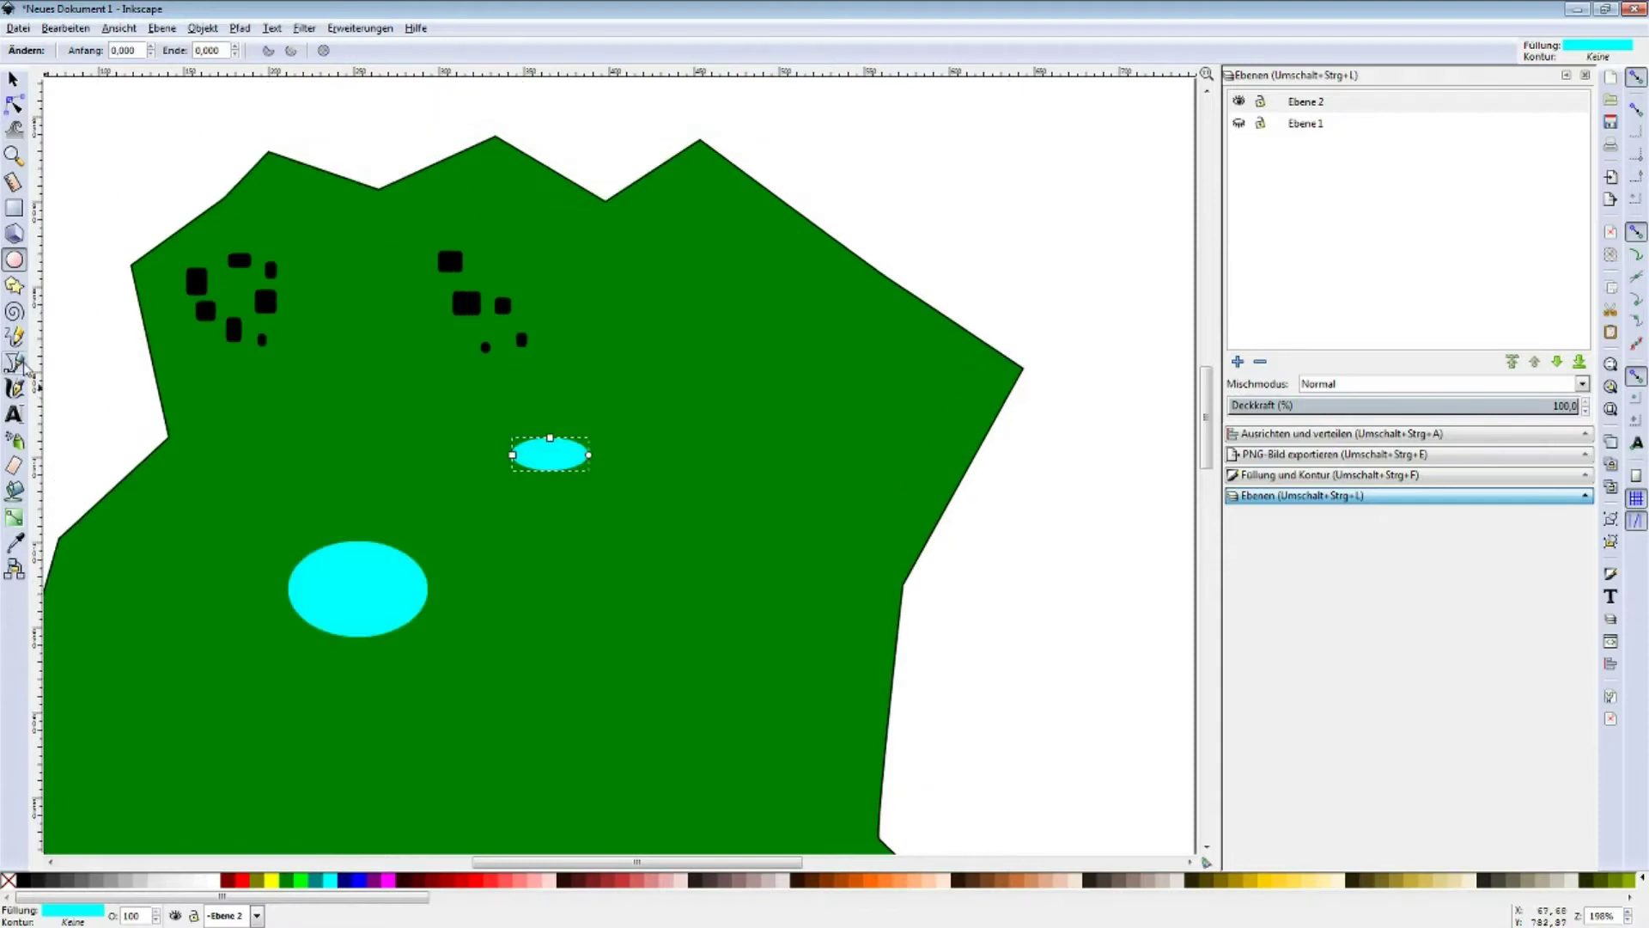
{"action": "left_click", "coordinate": [14, 361]}
{"action": "left_click", "coordinate": [568, 452]}
{"action": "left_click", "coordinate": [589, 374]}
{"action": "left_click", "coordinate": [582, 318]}
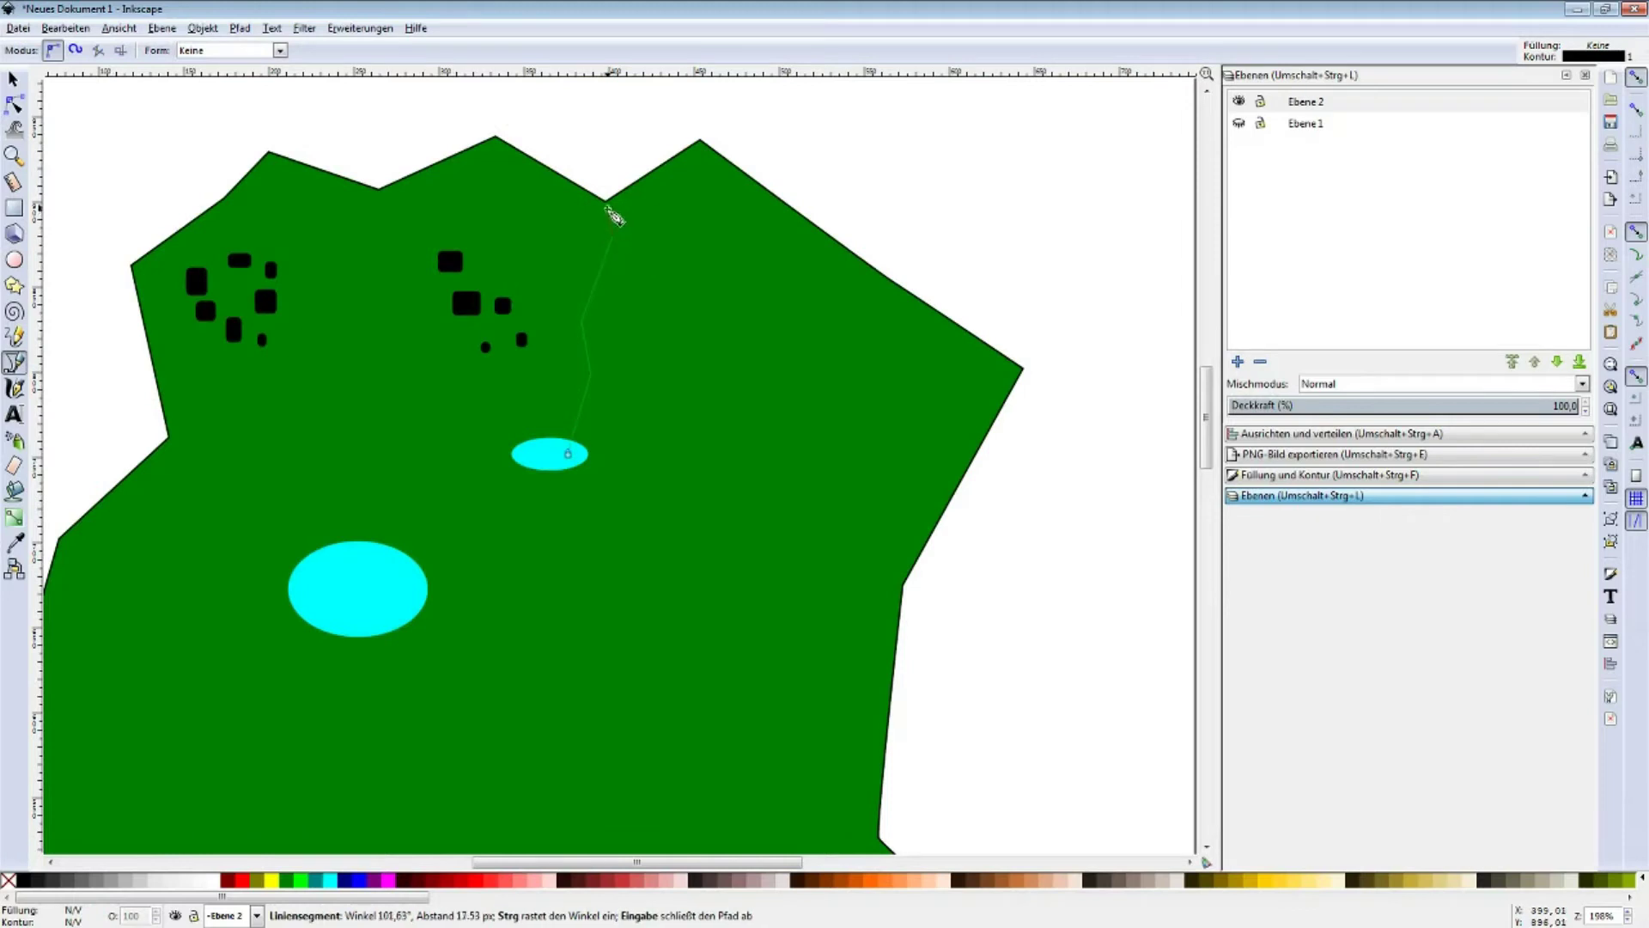
{"action": "left_click", "coordinate": [606, 201]}
{"action": "left_click", "coordinate": [619, 238]}
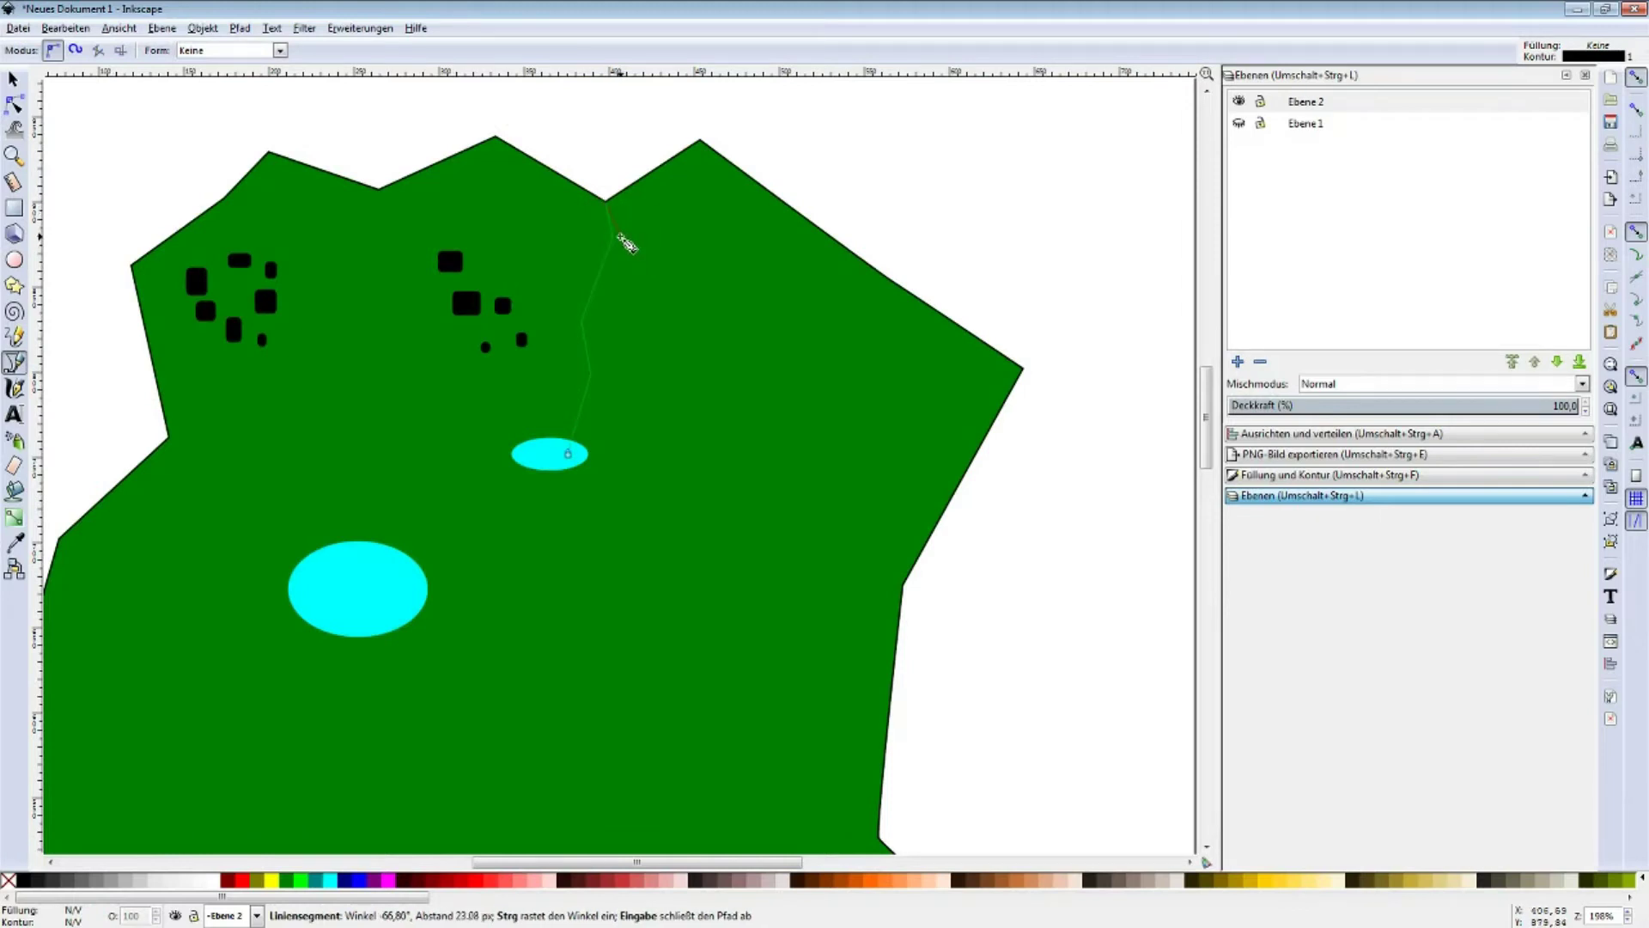
{"action": "left_click", "coordinate": [583, 319]}
{"action": "left_click", "coordinate": [594, 376]}
{"action": "left_click", "coordinate": [570, 451]}
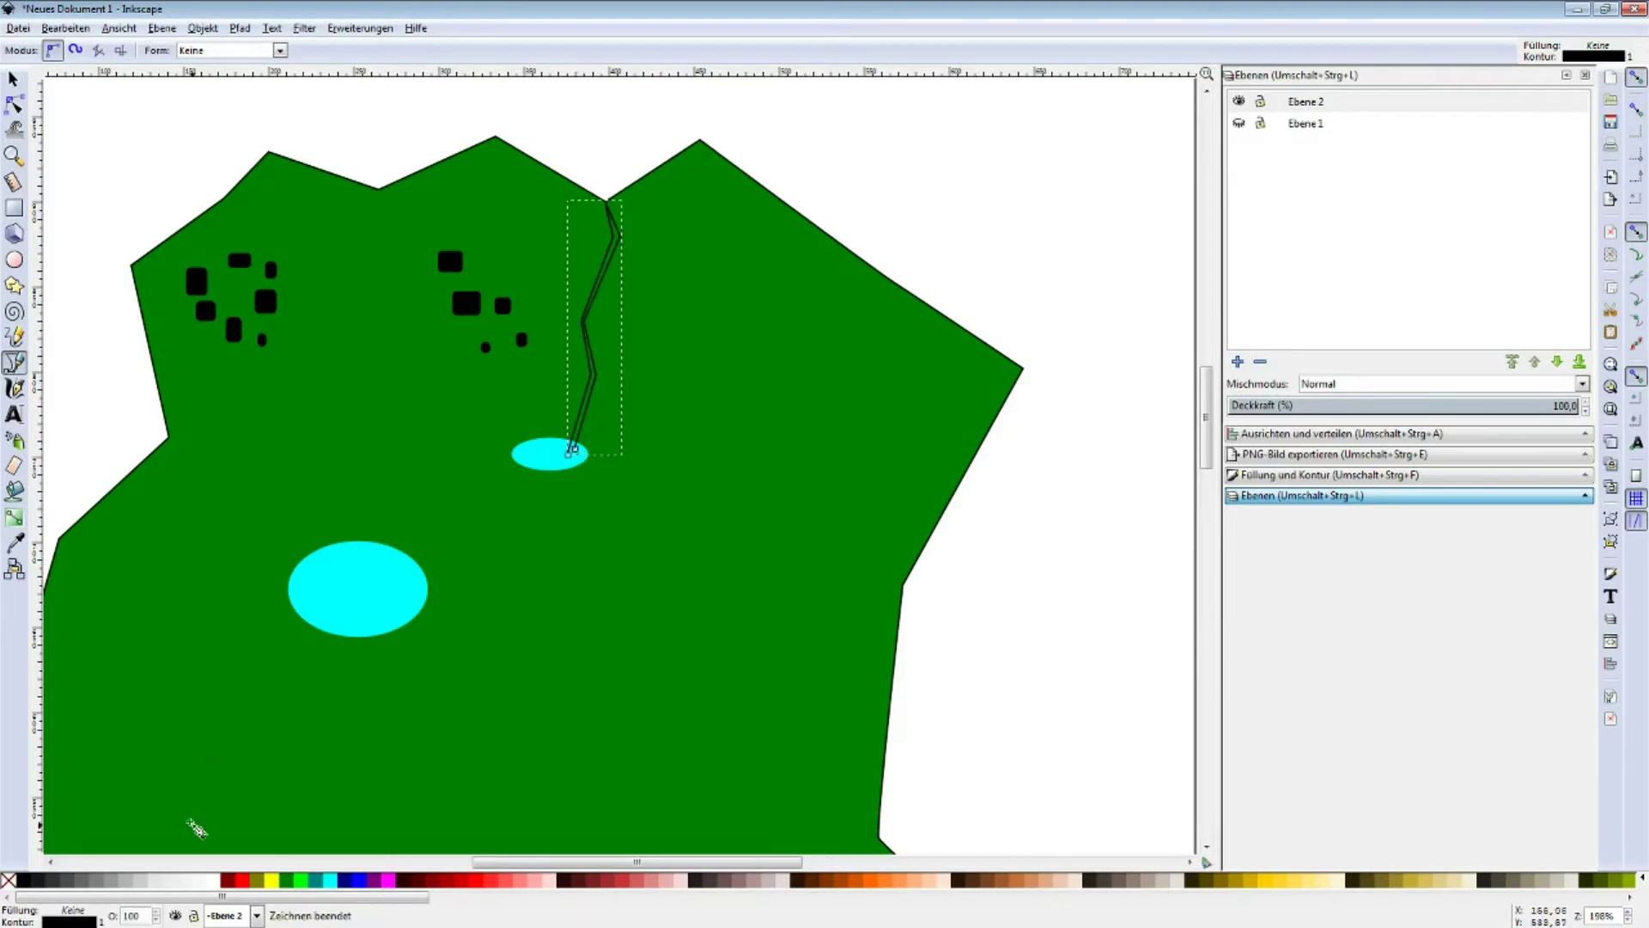
- Fill the river path with cyan, remove its outline stroke and deselect it
{"action": "left_click", "coordinate": [330, 878]}
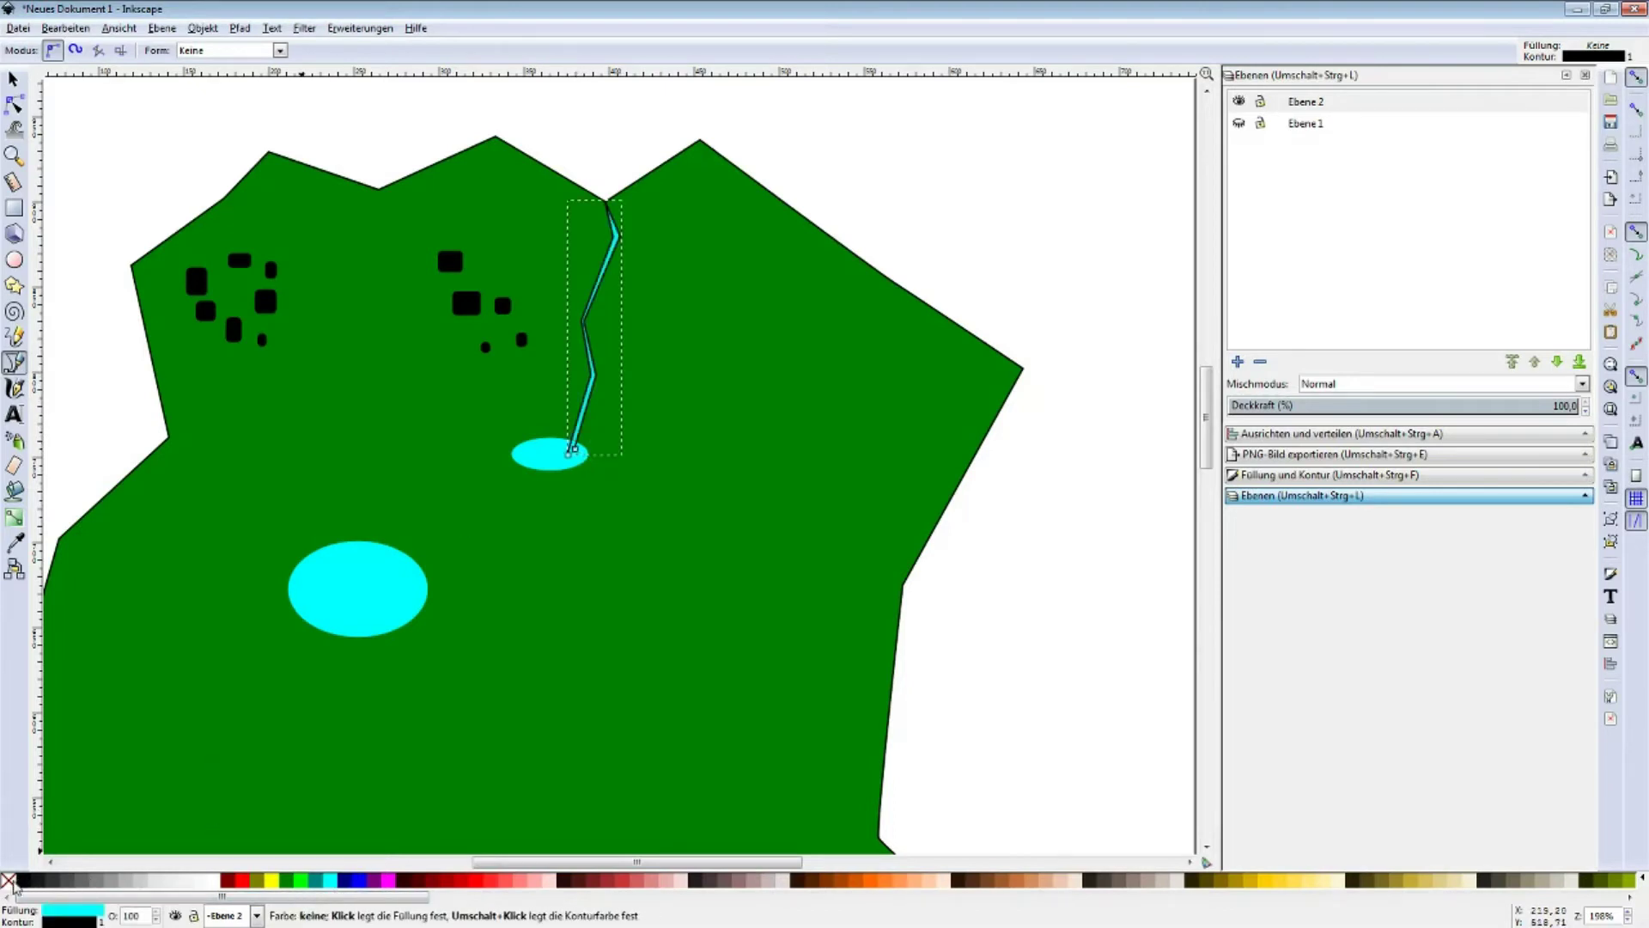
{"action": "left_click", "coordinate": [10, 882], "text": "shift"}
{"action": "scroll", "coordinate": [479, 265], "scroll_direction": "down", "scroll_amount": 1, "text": "ctrl"}
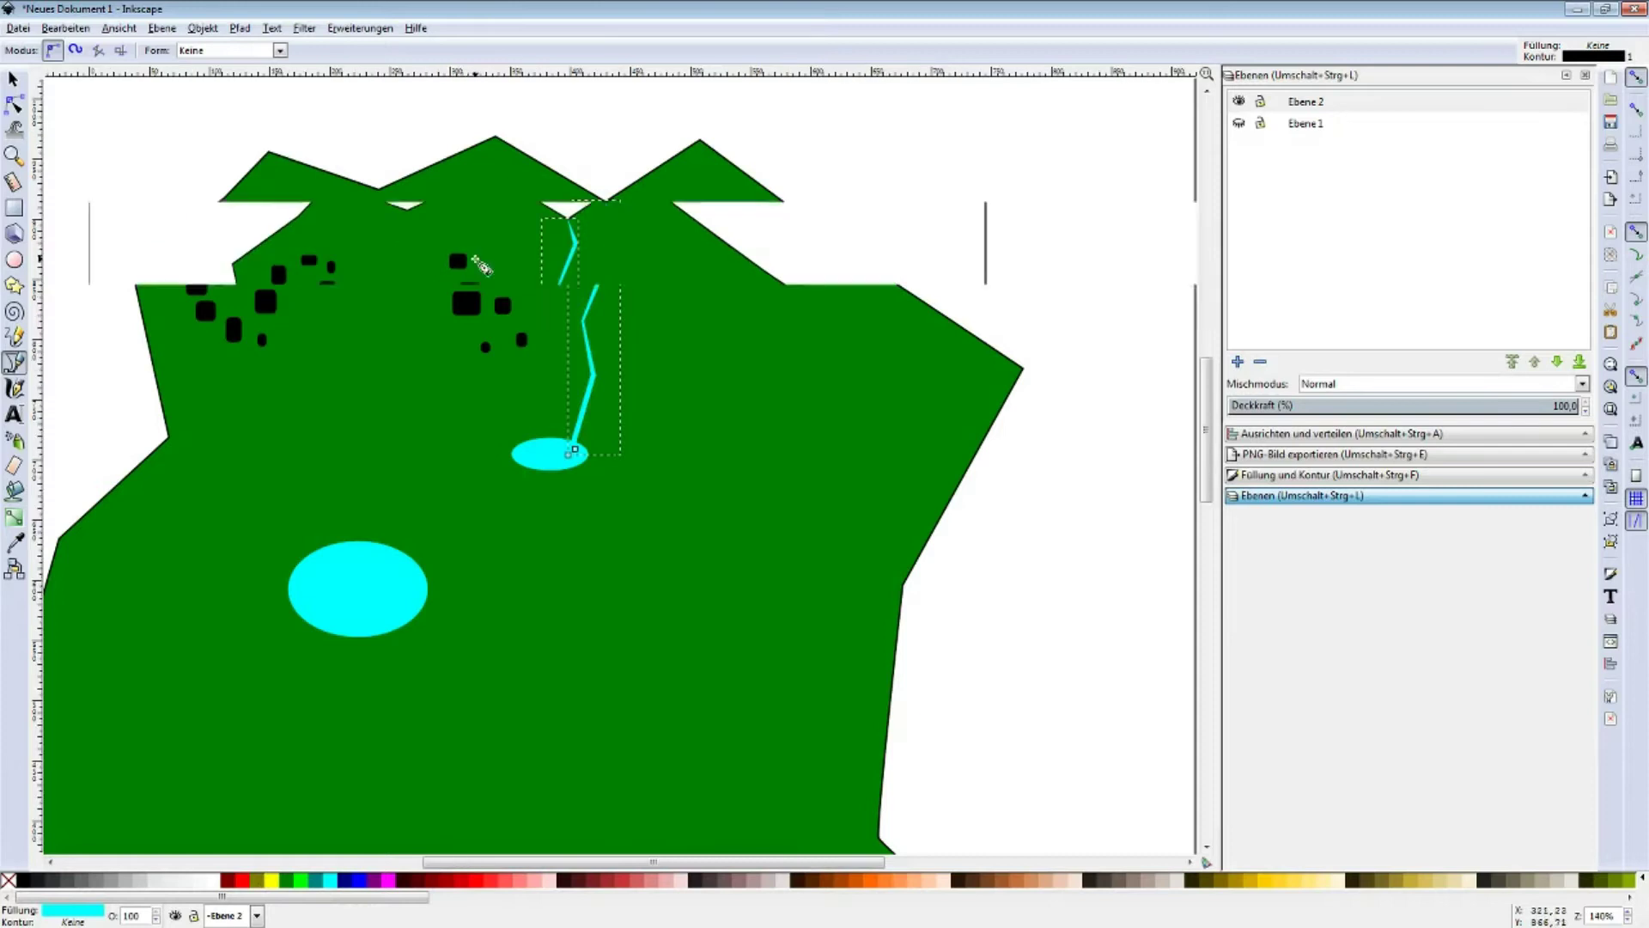
{"action": "left_click", "coordinate": [13, 79]}
{"action": "left_click", "coordinate": [200, 205]}
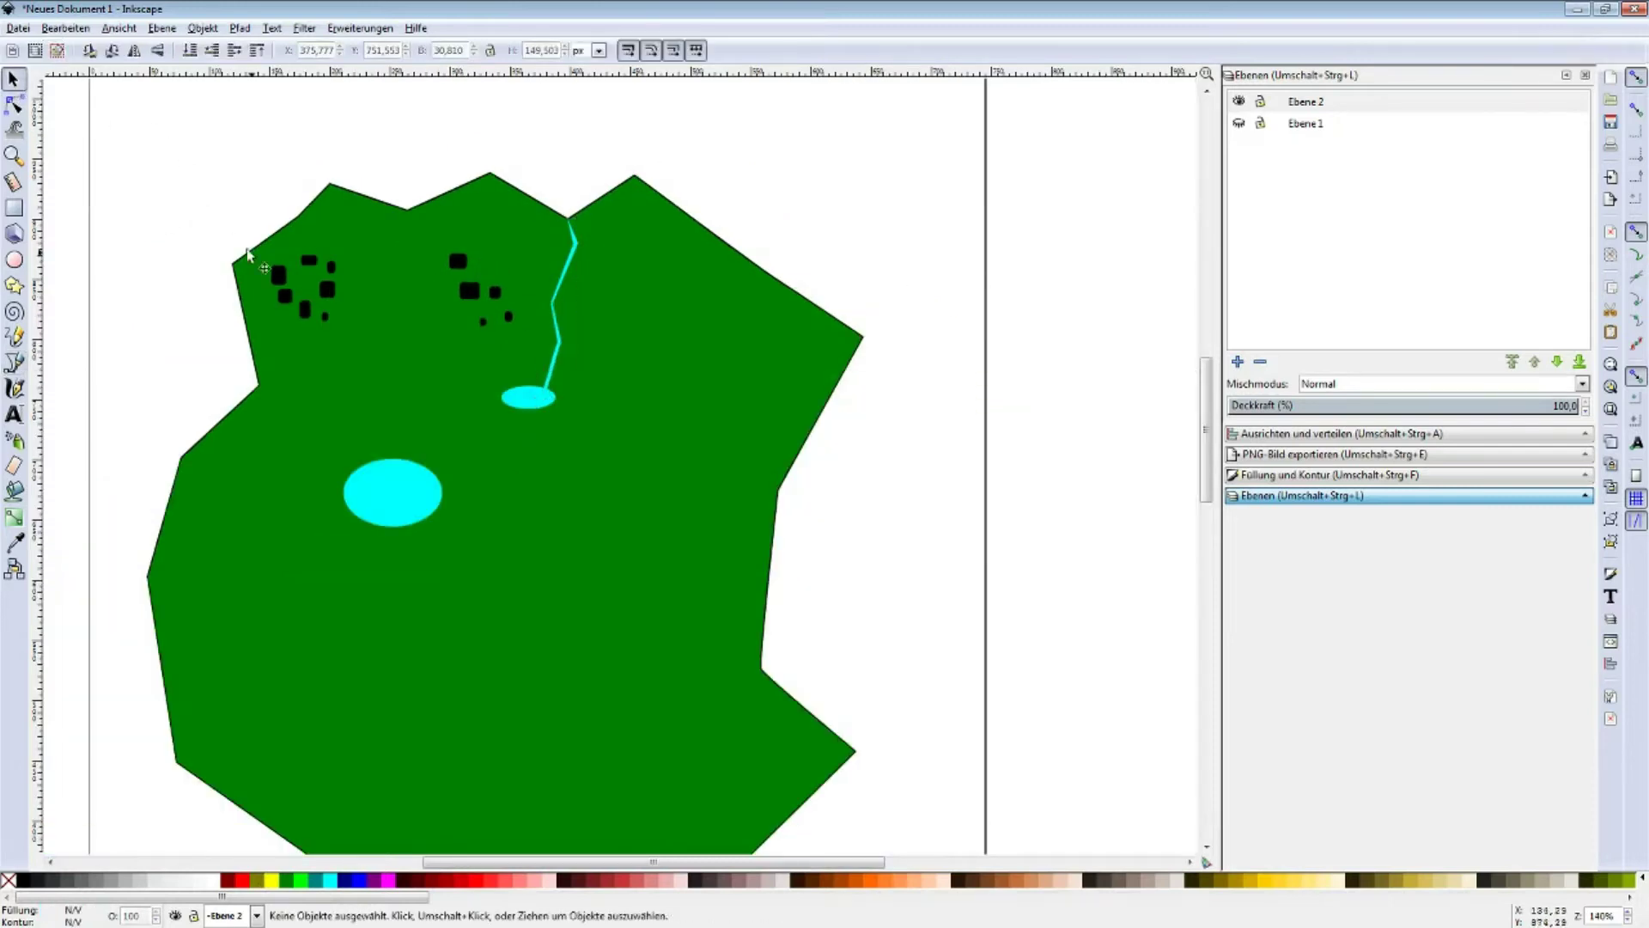
{"action": "scroll", "coordinate": [747, 378], "scroll_direction": "down", "scroll_amount": 2, "text": "ctrl"}
{"action": "scroll", "coordinate": [719, 519], "scroll_direction": "up", "scroll_amount": 1, "text": "ctrl"}
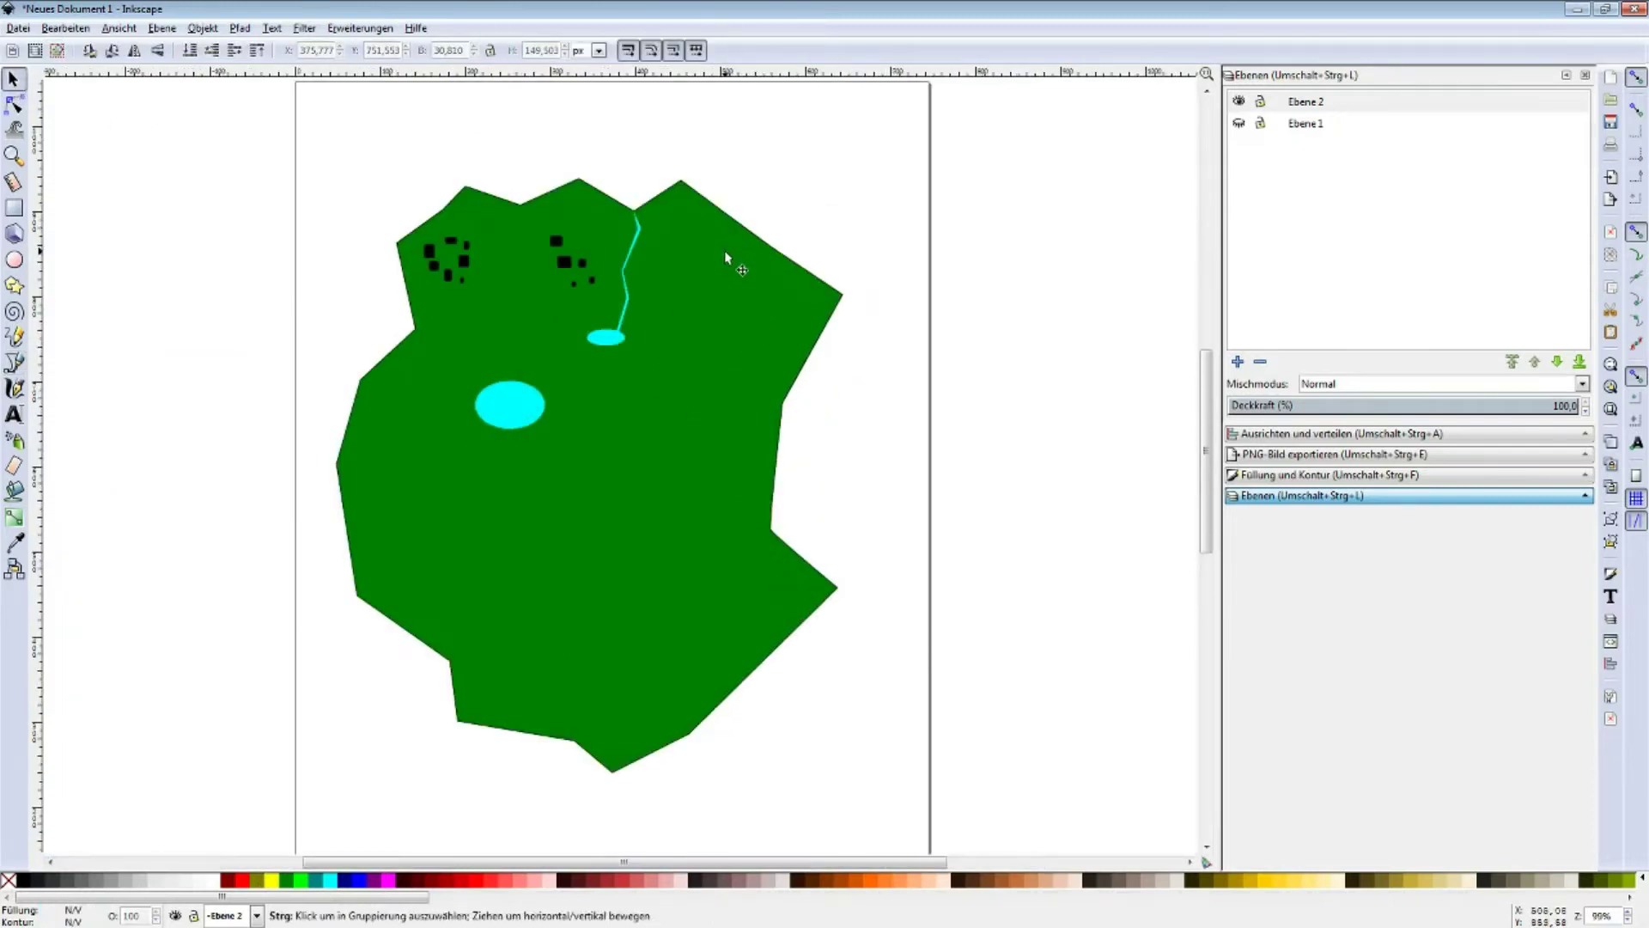
{"action": "mouse_move", "coordinate": [606, 261]}
{"action": "middle_mouse_down"}
{"action": "mouse_move", "coordinate": [294, 402]}
{"action": "mouse_move", "coordinate": [569, 325]}
{"action": "mouse_move", "coordinate": [549, 315]}
{"action": "middle_mouse_up"}
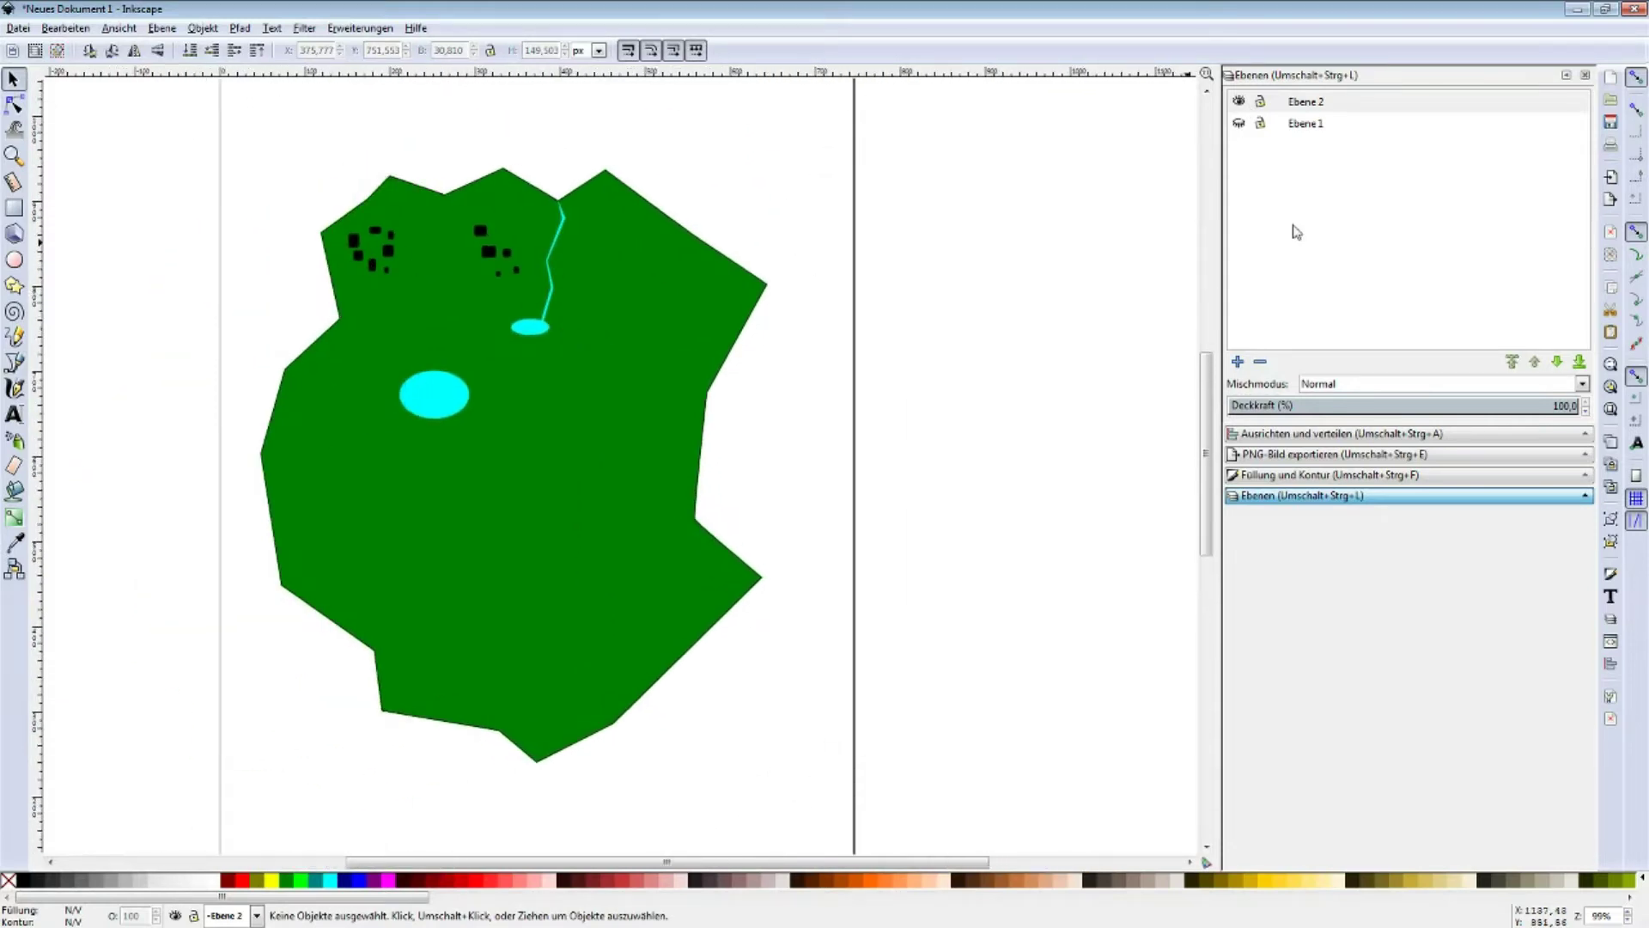
- Make both map layers visible and move layer Ebene 2 below Ebene 1, so the coloured regions lie above the terrain
{"action": "left_click", "coordinate": [1238, 124]}
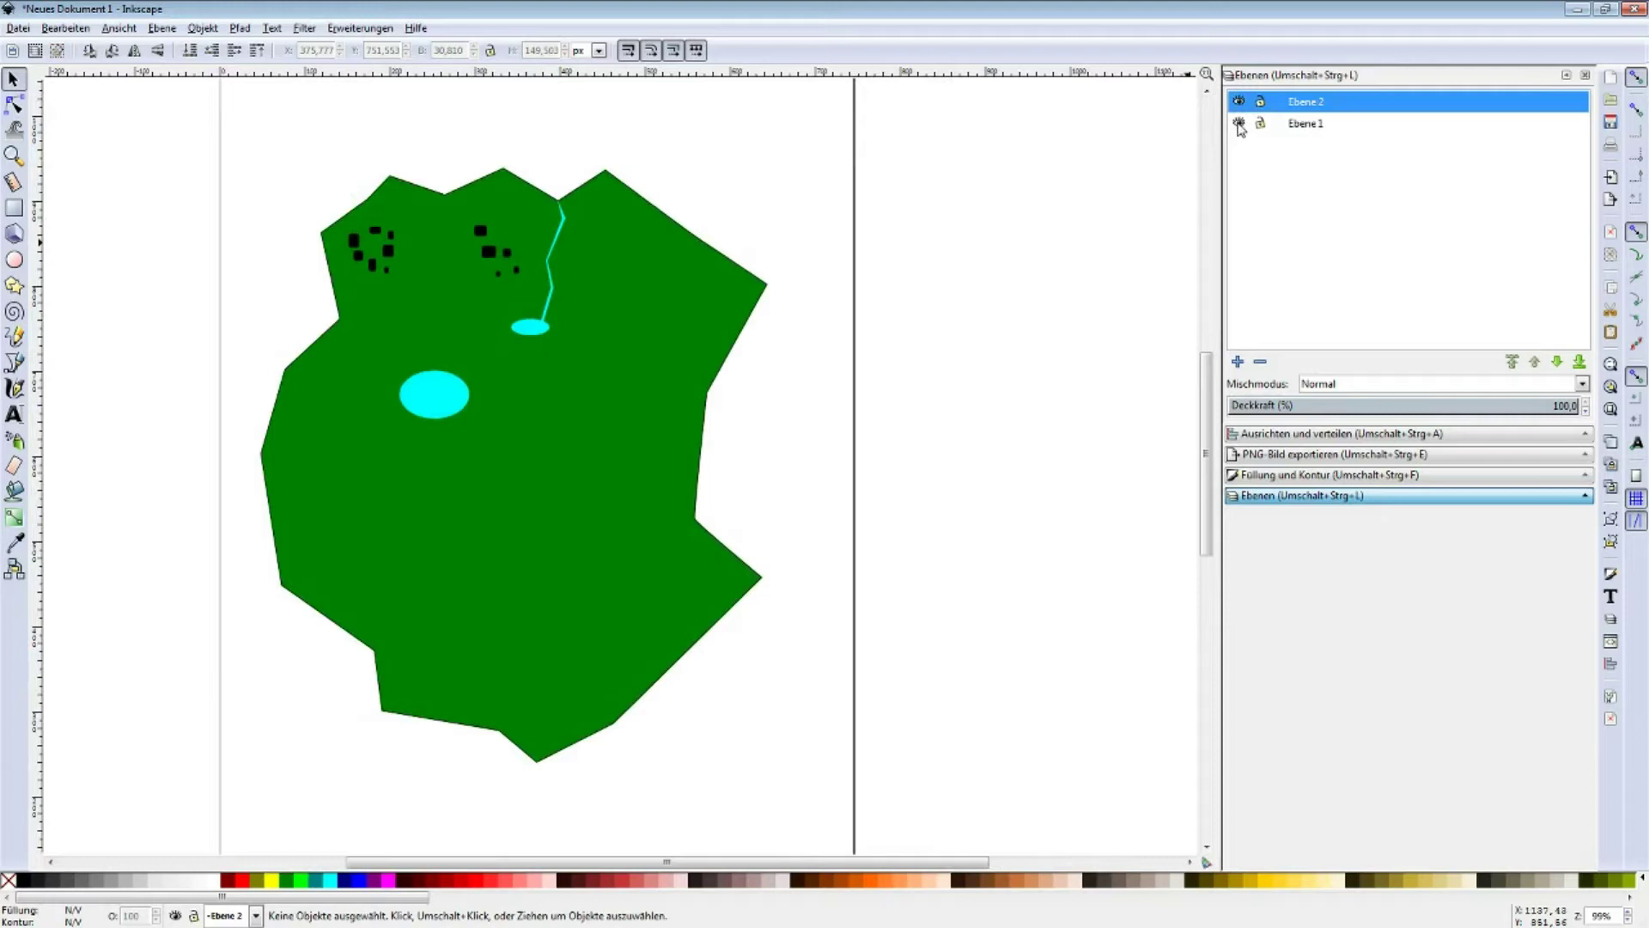
{"action": "left_click", "coordinate": [1239, 125]}
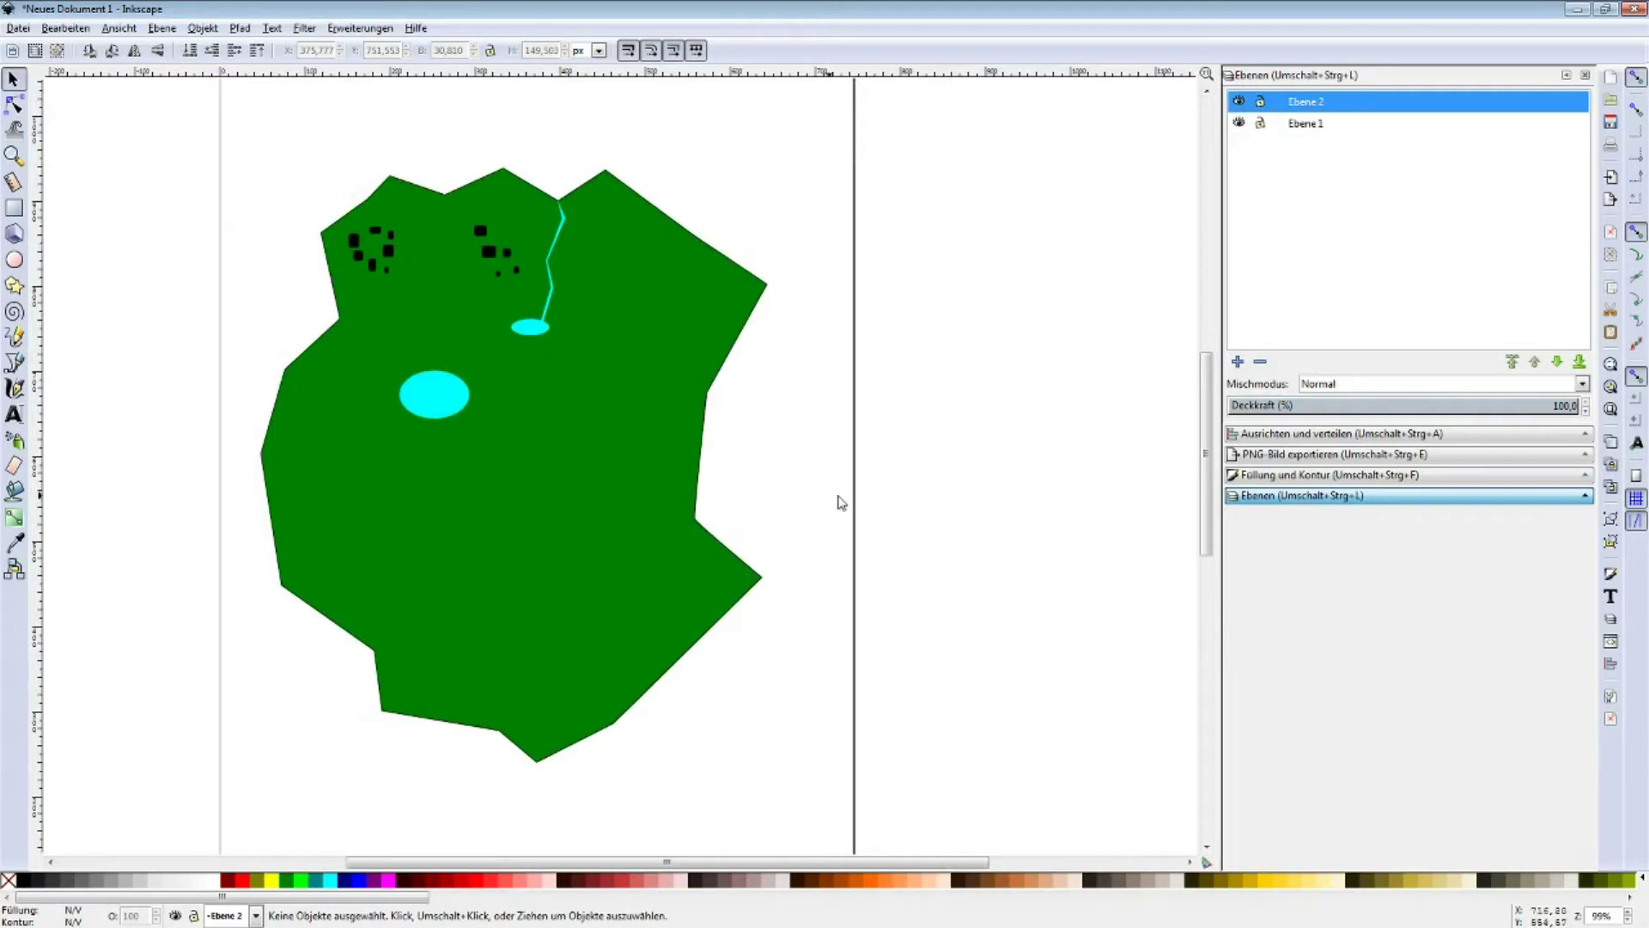
{"action": "left_click", "coordinate": [1239, 102]}
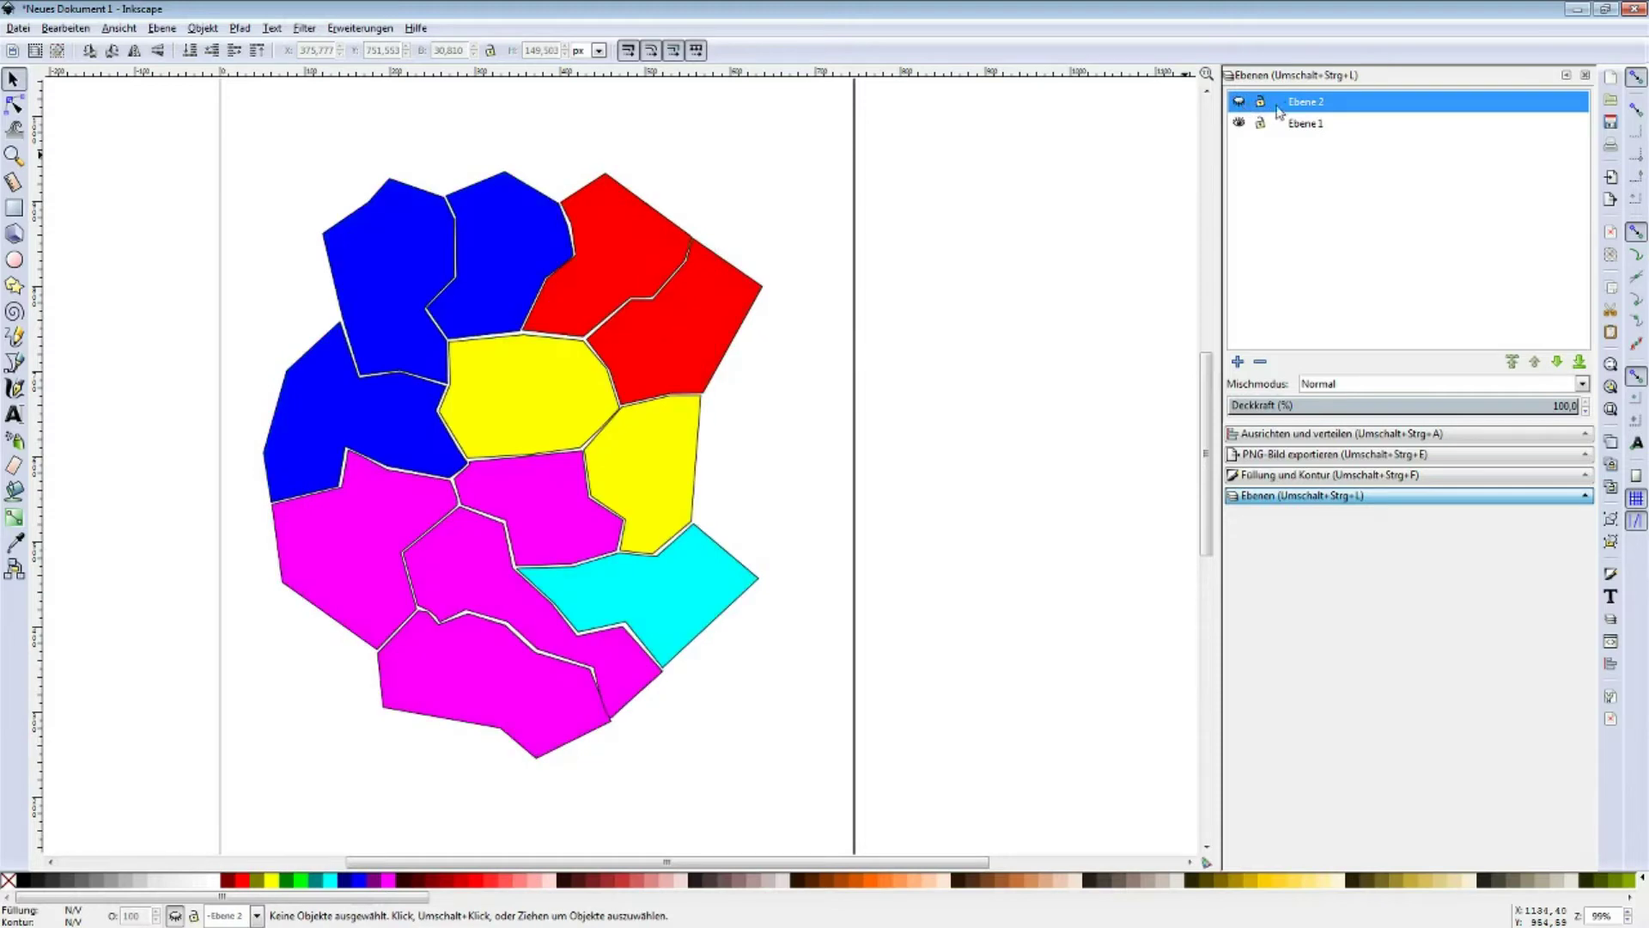
{"action": "left_click", "coordinate": [1306, 125]}
{"action": "left_click_drag", "start_coordinate": [1307, 125], "coordinate": [1307, 100]}
{"action": "left_click", "coordinate": [1239, 101]}
{"action": "left_click", "coordinate": [1239, 101]}
{"action": "left_click", "coordinate": [1239, 124]}
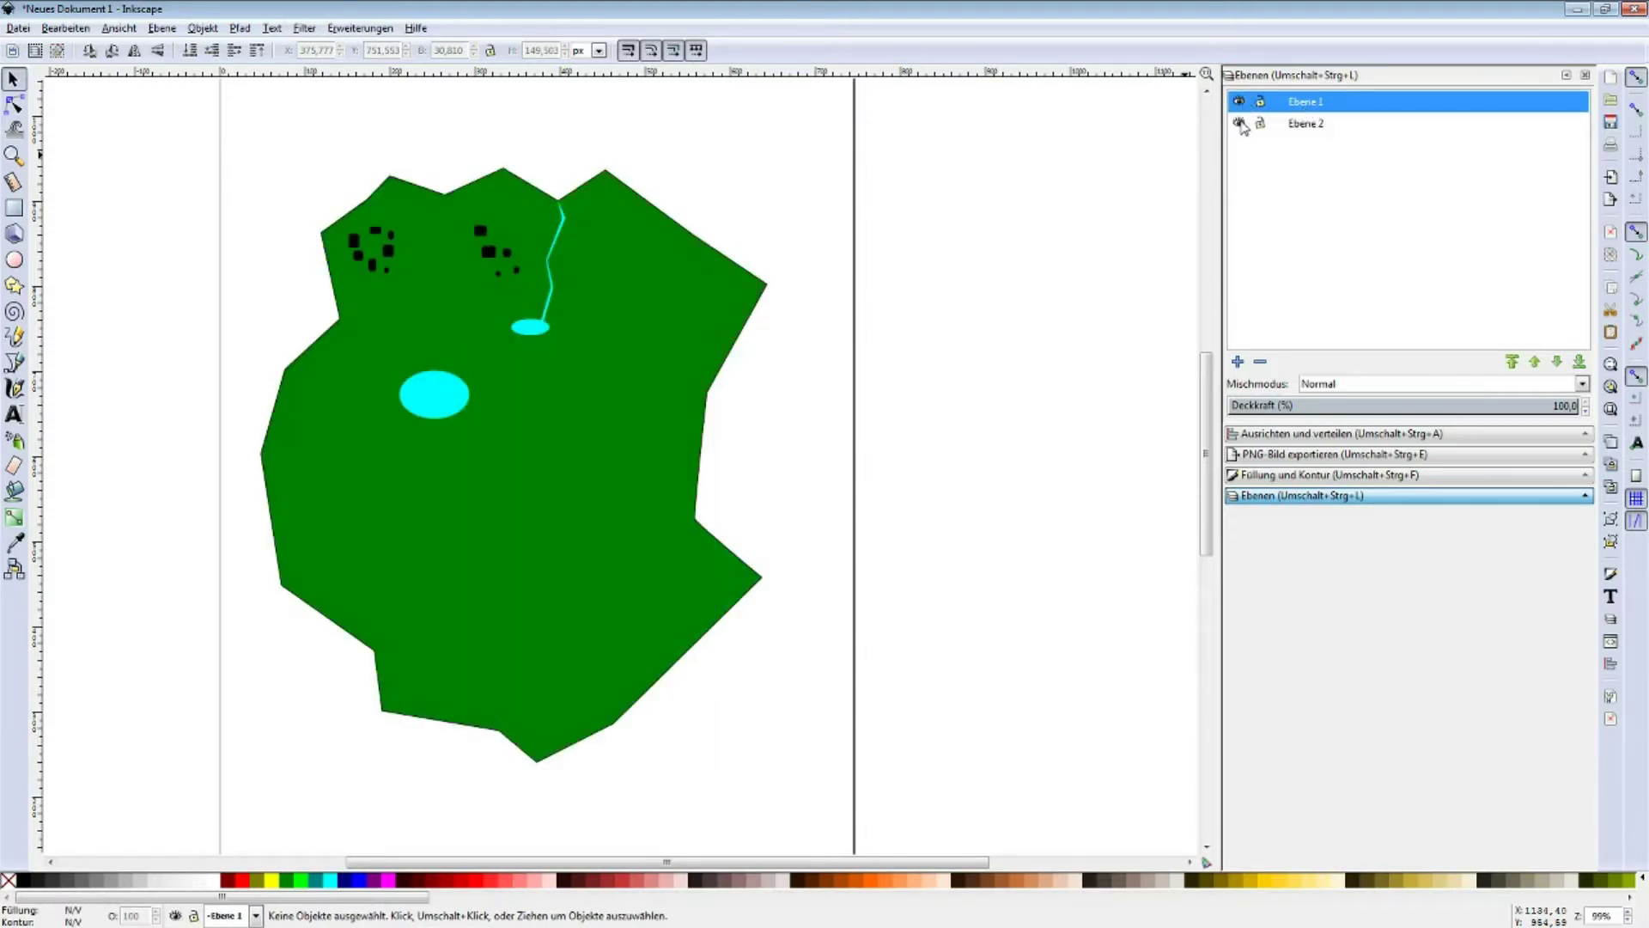
{"action": "left_click", "coordinate": [1299, 123]}
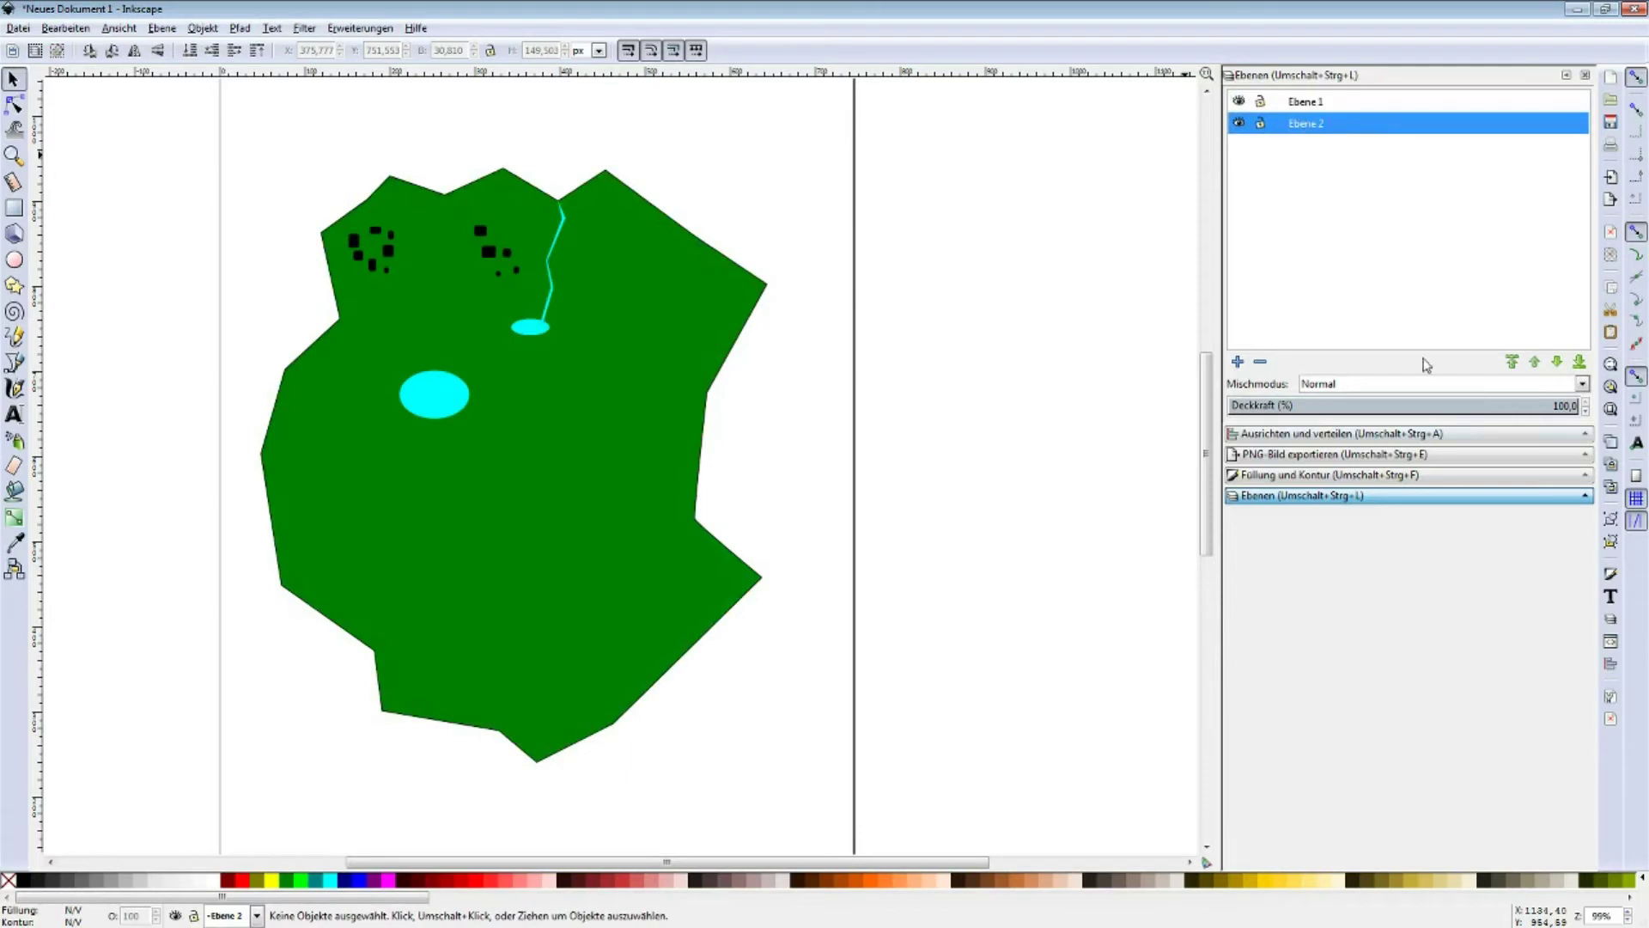
{"action": "left_click", "coordinate": [1555, 362]}
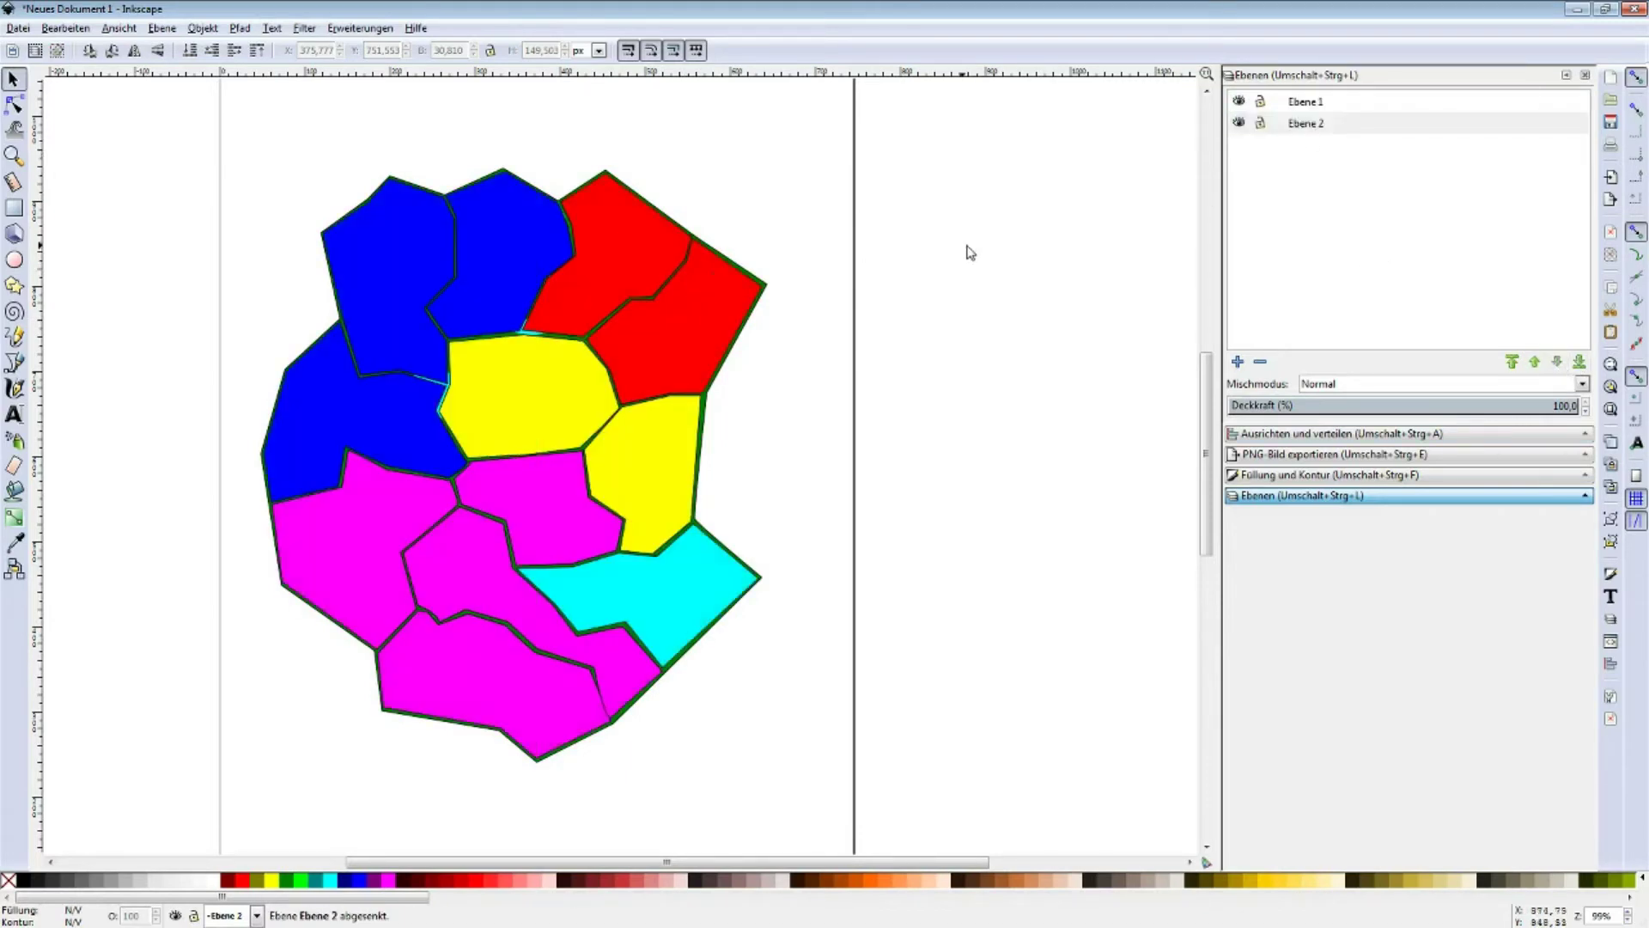
- Change the fill of the two northernmost blue regions on layer Ebene 1 to white, one region at a time
{"action": "left_click", "coordinate": [446, 246]}
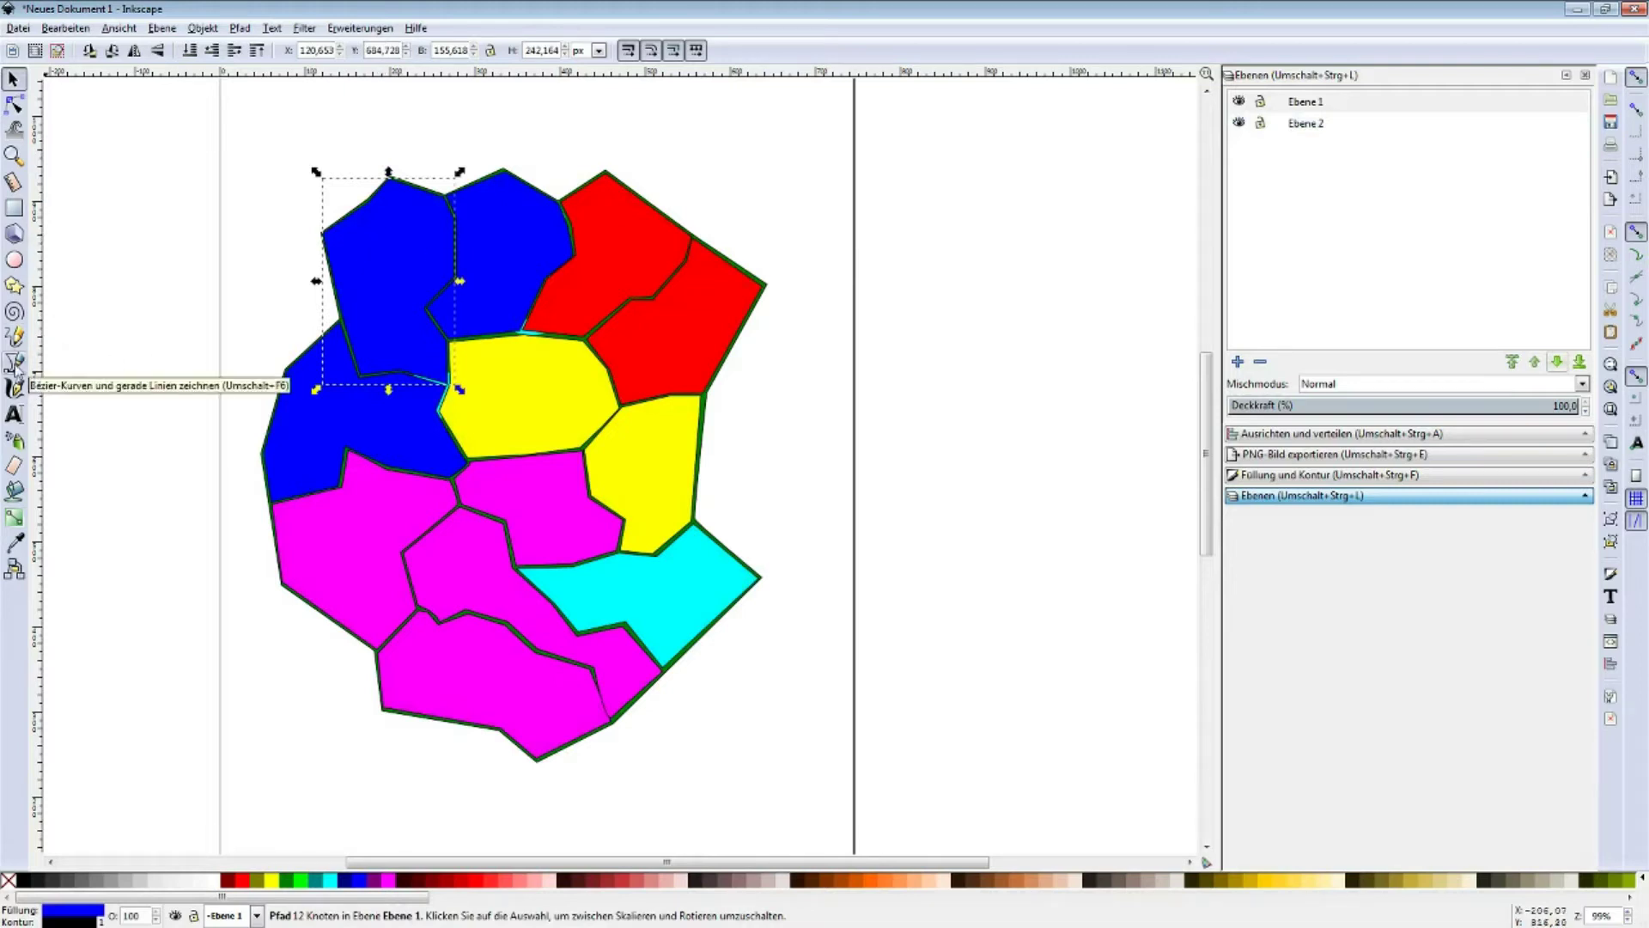
{"action": "middle_click_drag", "start_coordinate": [799, 230], "coordinate": [655, 295]}
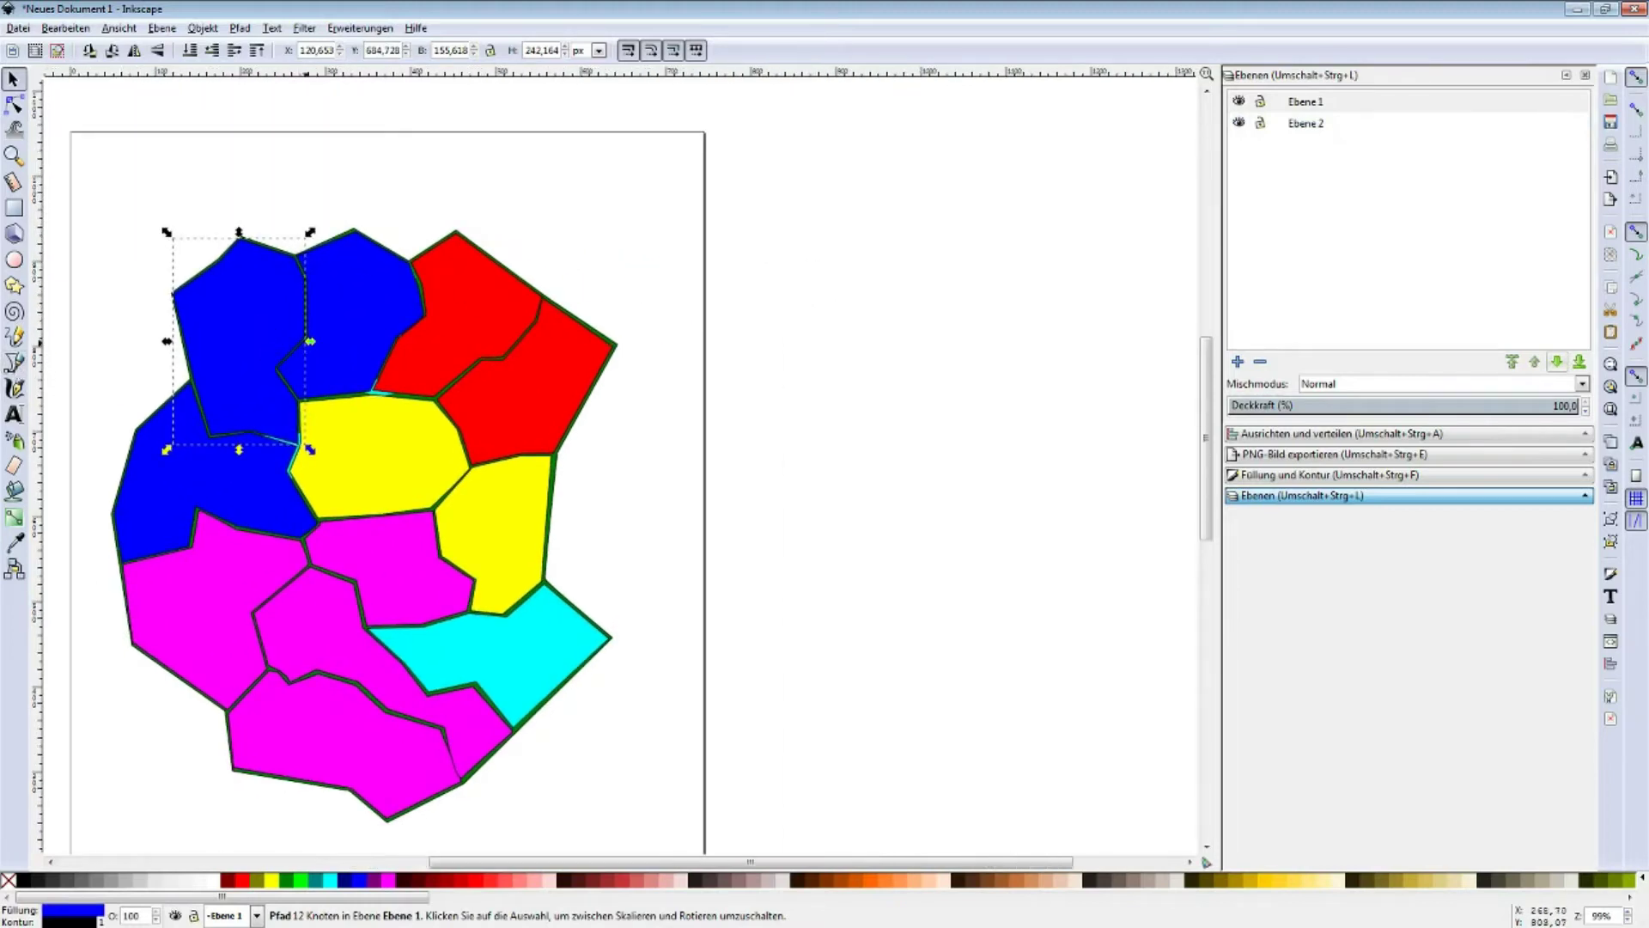
{"action": "middle_click_drag", "start_coordinate": [283, 295], "coordinate": [425, 292]}
{"action": "middle_click_drag", "start_coordinate": [822, 305], "coordinate": [637, 292]}
{"action": "left_click", "coordinate": [219, 879]}
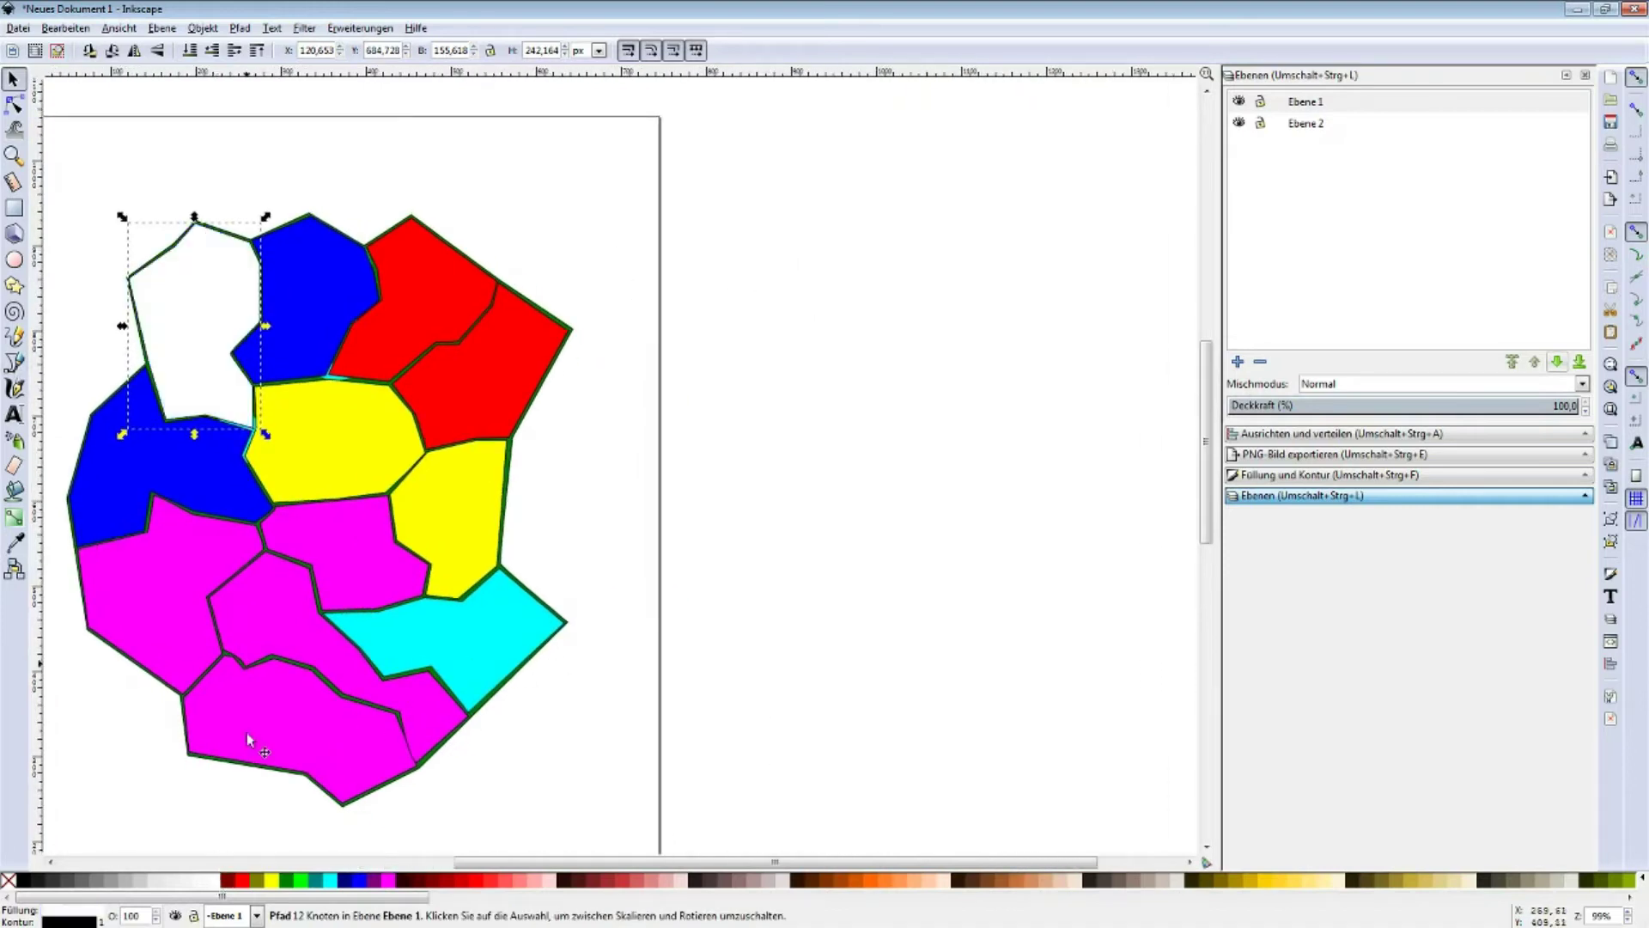
{"action": "left_click", "coordinate": [322, 298]}
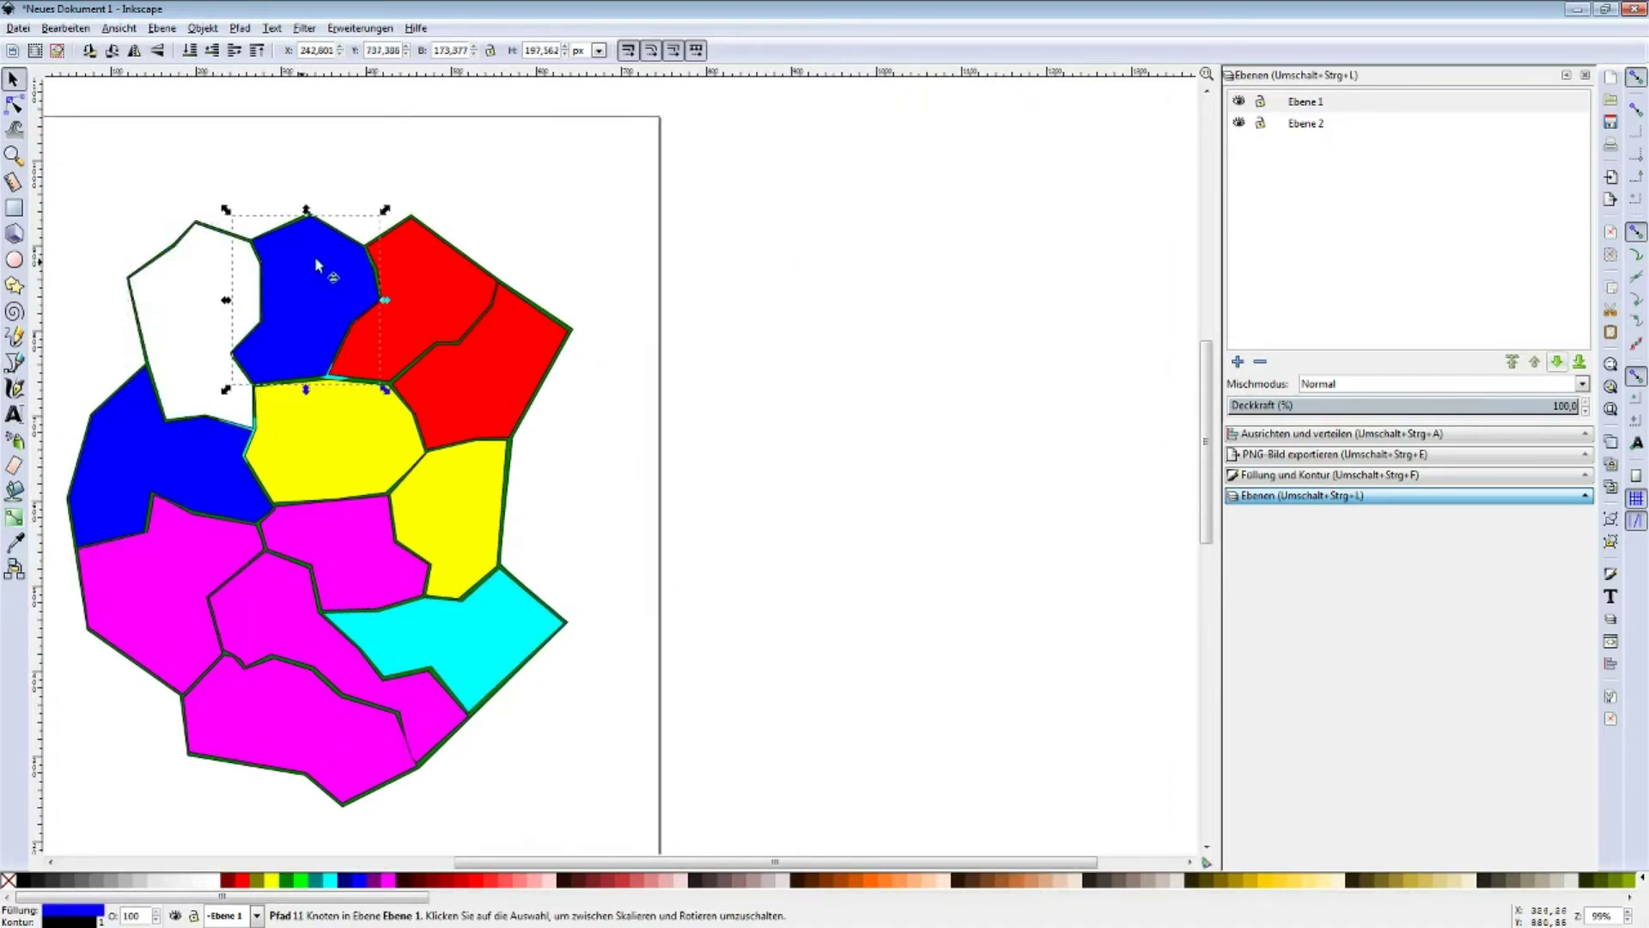
{"action": "left_click", "coordinate": [219, 880]}
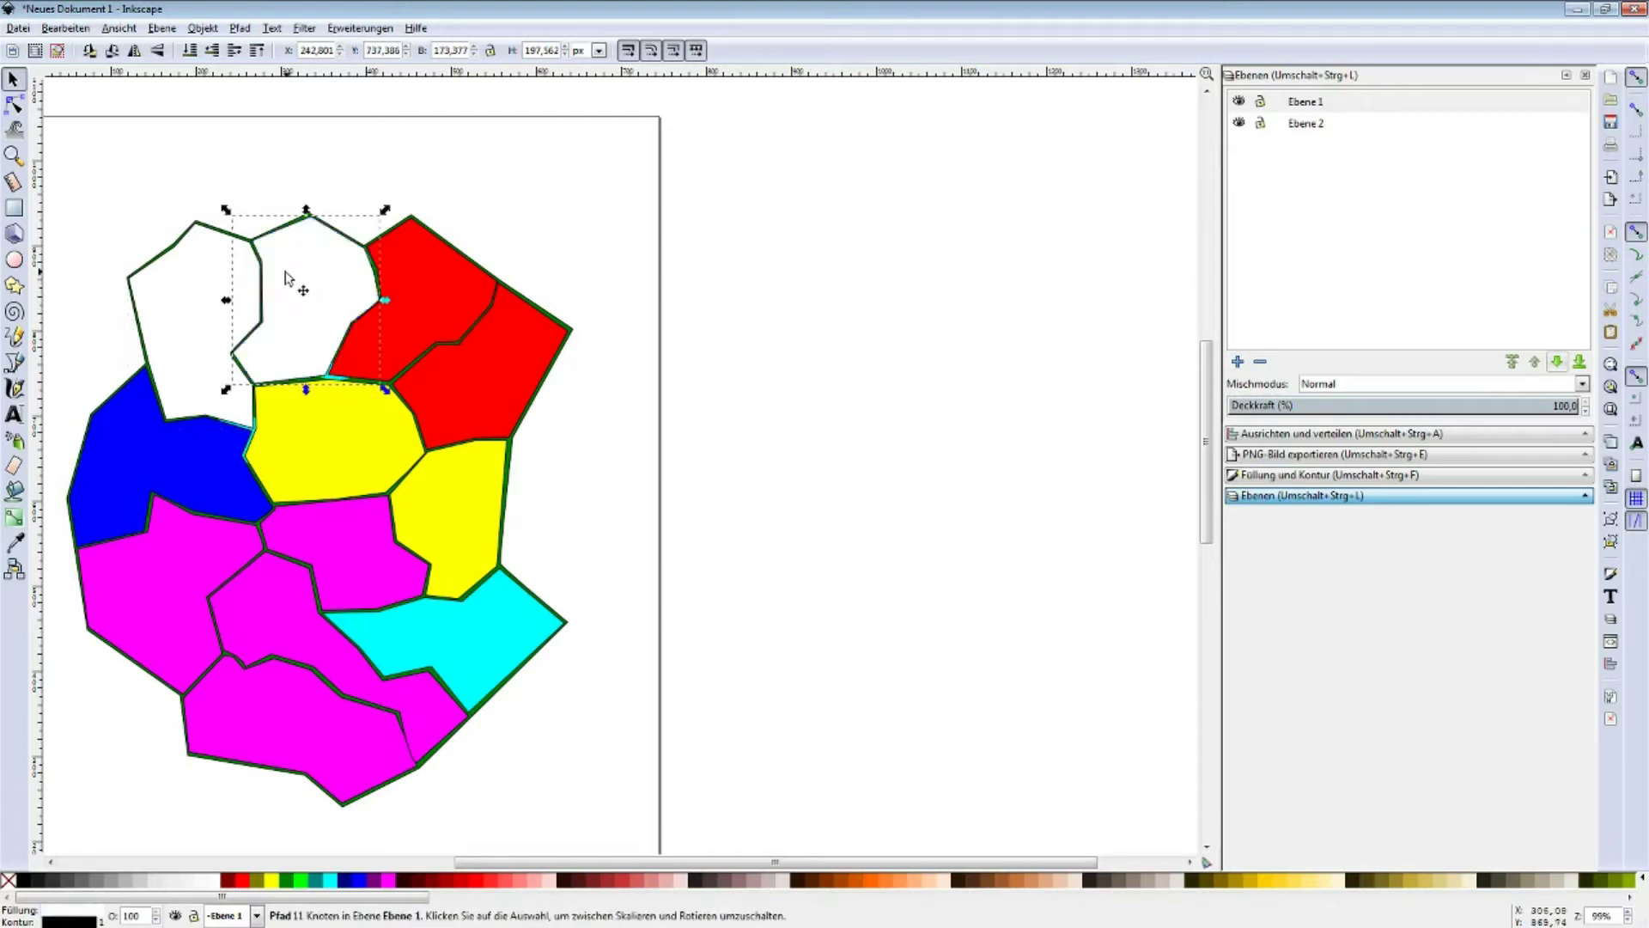
- Select all ten remaining coloured regions together and fill them with white
{"action": "left_click", "coordinate": [462, 302]}
{"action": "left_click", "coordinate": [464, 411], "text": "shift"}
{"action": "left_click", "coordinate": [323, 464], "text": "shift"}
{"action": "left_click", "coordinate": [213, 465], "text": "shift"}
{"action": "left_click", "coordinate": [184, 573], "text": "shift"}
{"action": "left_click", "coordinate": [285, 622], "text": "shift"}
{"action": "left_click", "coordinate": [345, 572], "text": "shift"}
{"action": "left_click", "coordinate": [416, 538], "text": "shift"}
{"action": "left_click", "coordinate": [356, 788], "text": "shift"}
{"action": "left_click", "coordinate": [217, 885]}
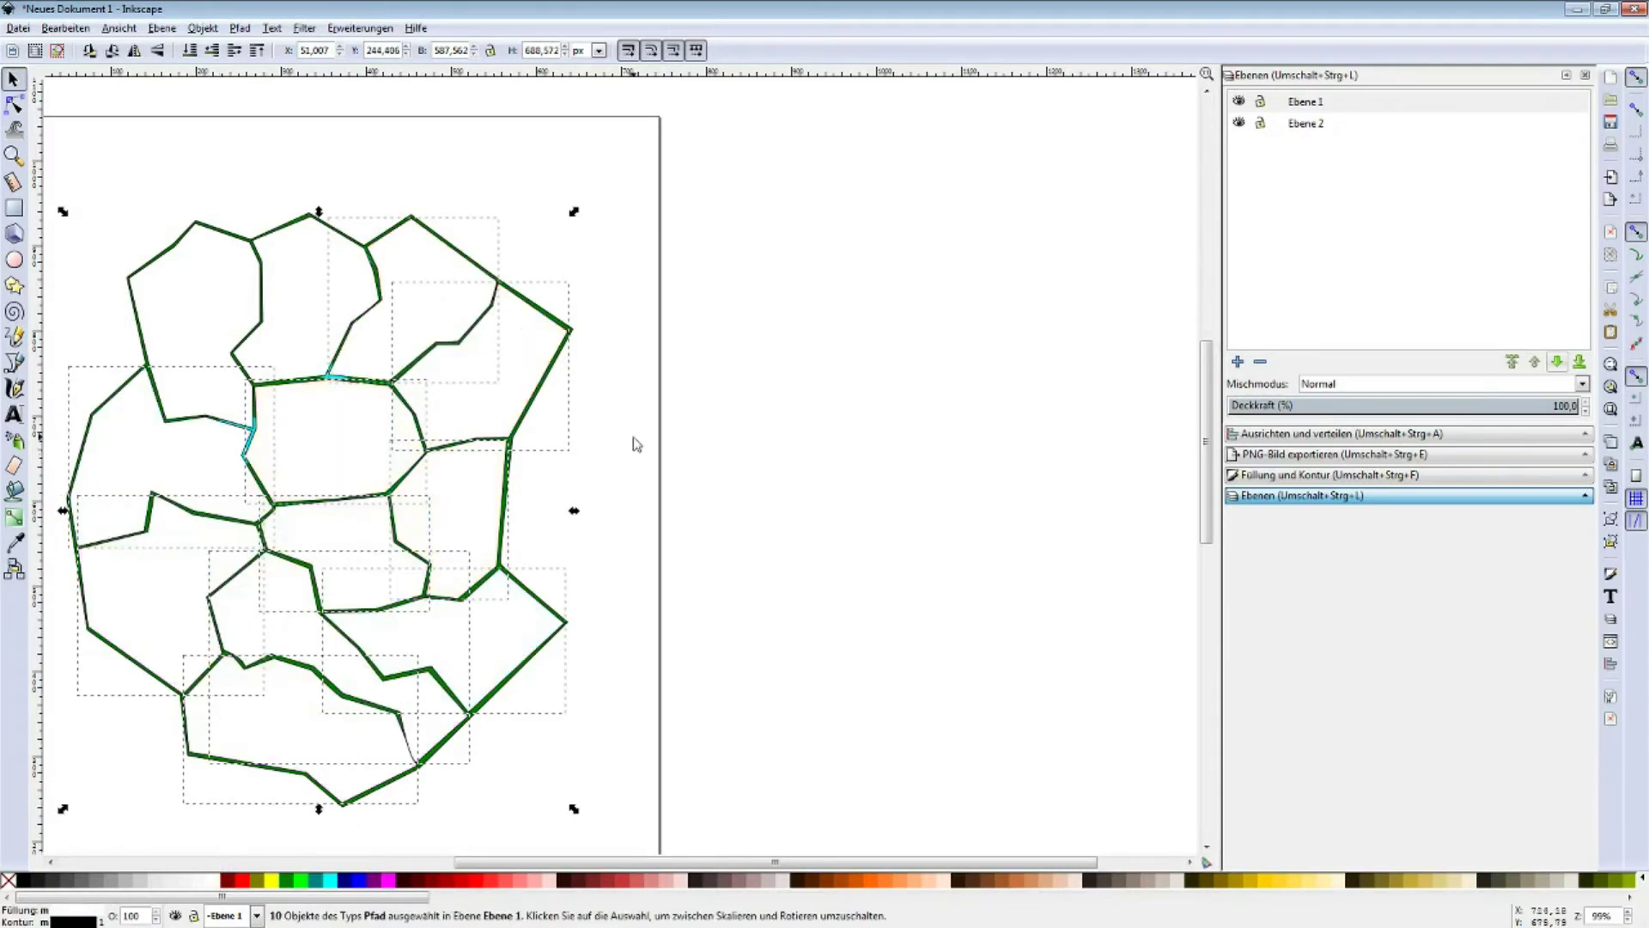
{"action": "middle_click_drag", "start_coordinate": [633, 442], "coordinate": [748, 397]}
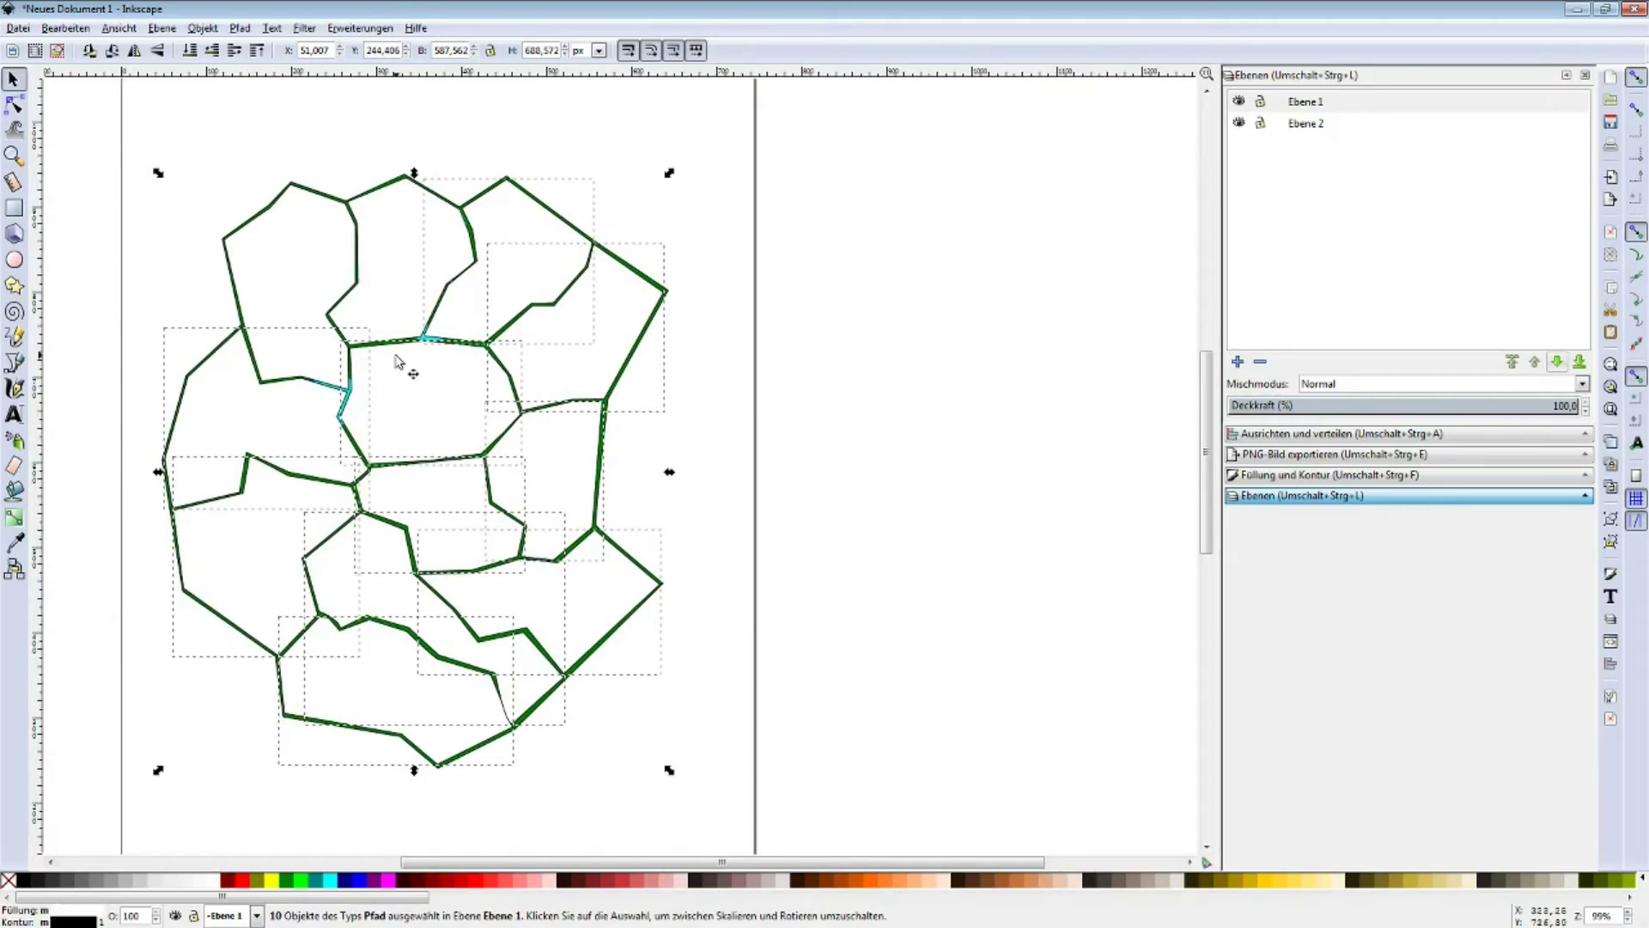
{"action": "scroll", "coordinate": [461, 730], "scroll_direction": "up", "scroll_amount": 6}
{"action": "scroll", "coordinate": [461, 717], "scroll_direction": "down", "scroll_amount": 8}
{"action": "scroll", "coordinate": [515, 653], "scroll_direction": "up", "scroll_amount": 4, "text": "ctrl"}
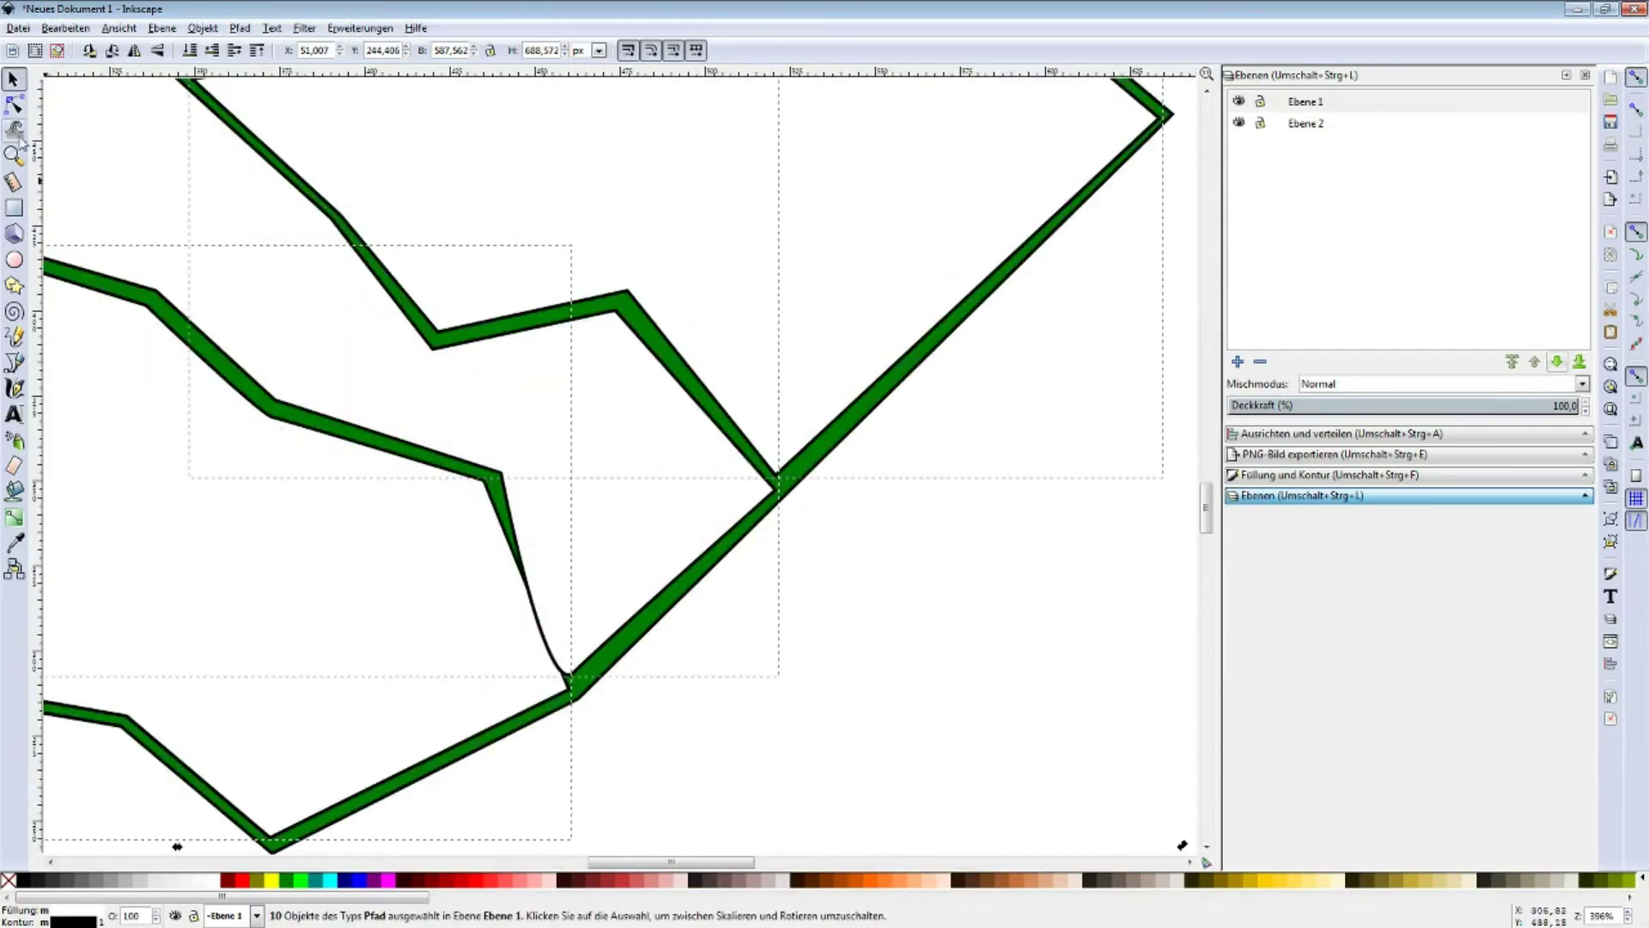
{"action": "left_click", "coordinate": [13, 362]}
{"action": "left_click", "coordinate": [619, 520]}
{"action": "right_click", "coordinate": [617, 524]}
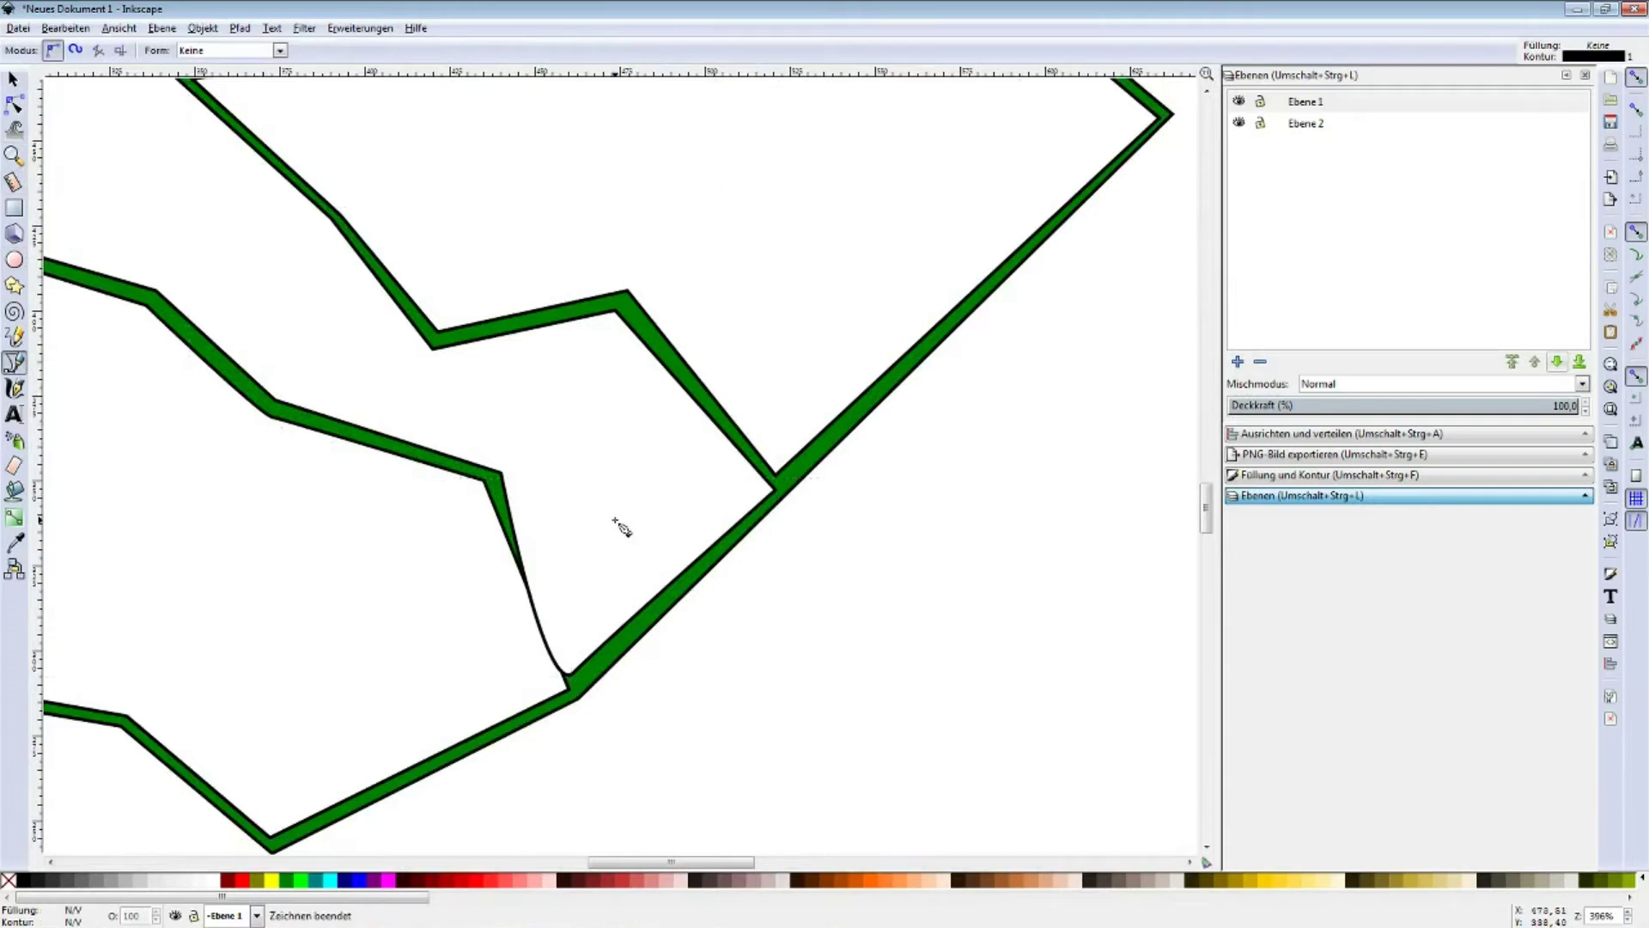
- Straighten the curved border between the two southernmost regions by editing the node at its outer end, then deselect the path
{"action": "left_click", "coordinate": [16, 104]}
{"action": "left_click", "coordinate": [524, 510]}
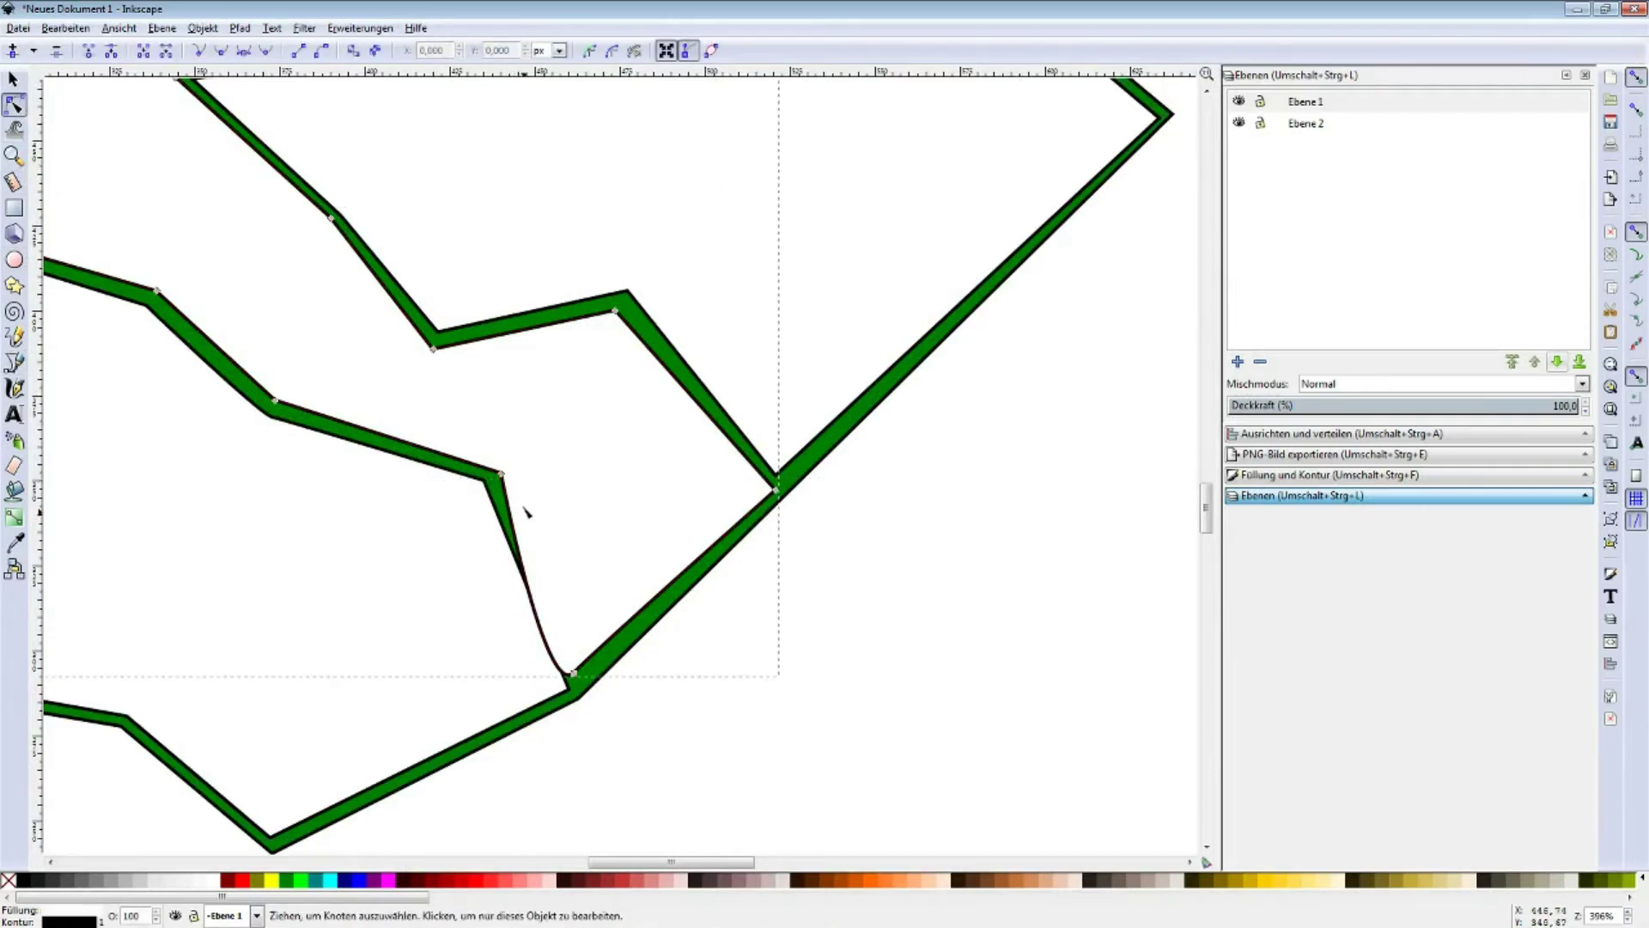
{"action": "left_click", "coordinate": [574, 674]}
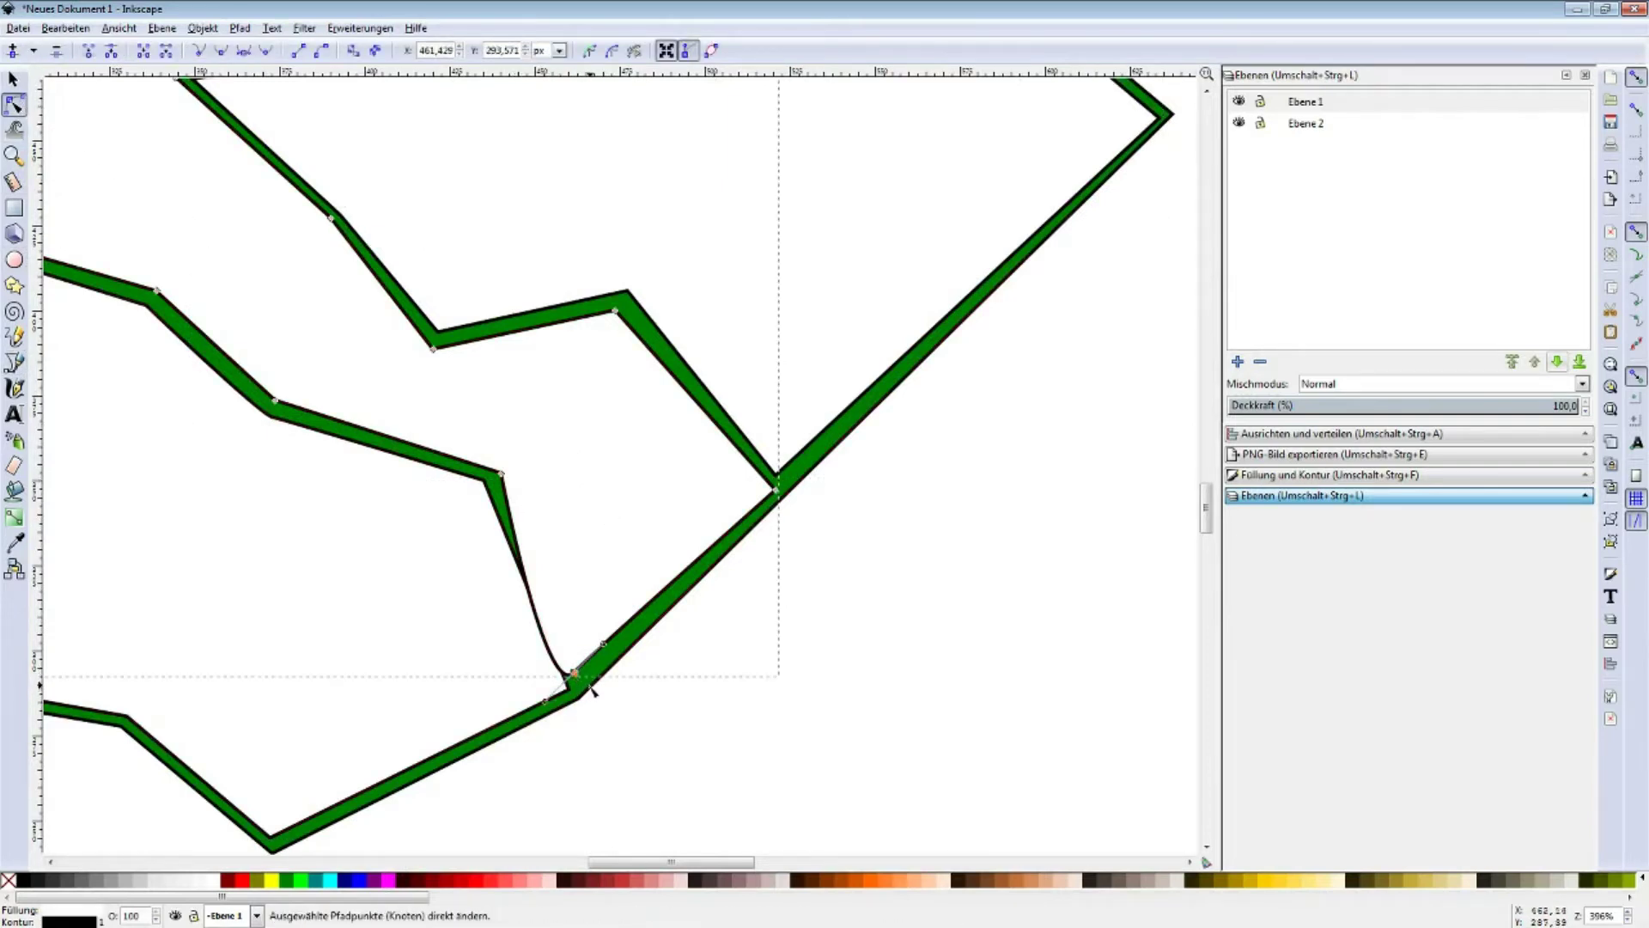
{"action": "left_click", "coordinate": [606, 642]}
{"action": "left_click", "coordinate": [572, 677]}
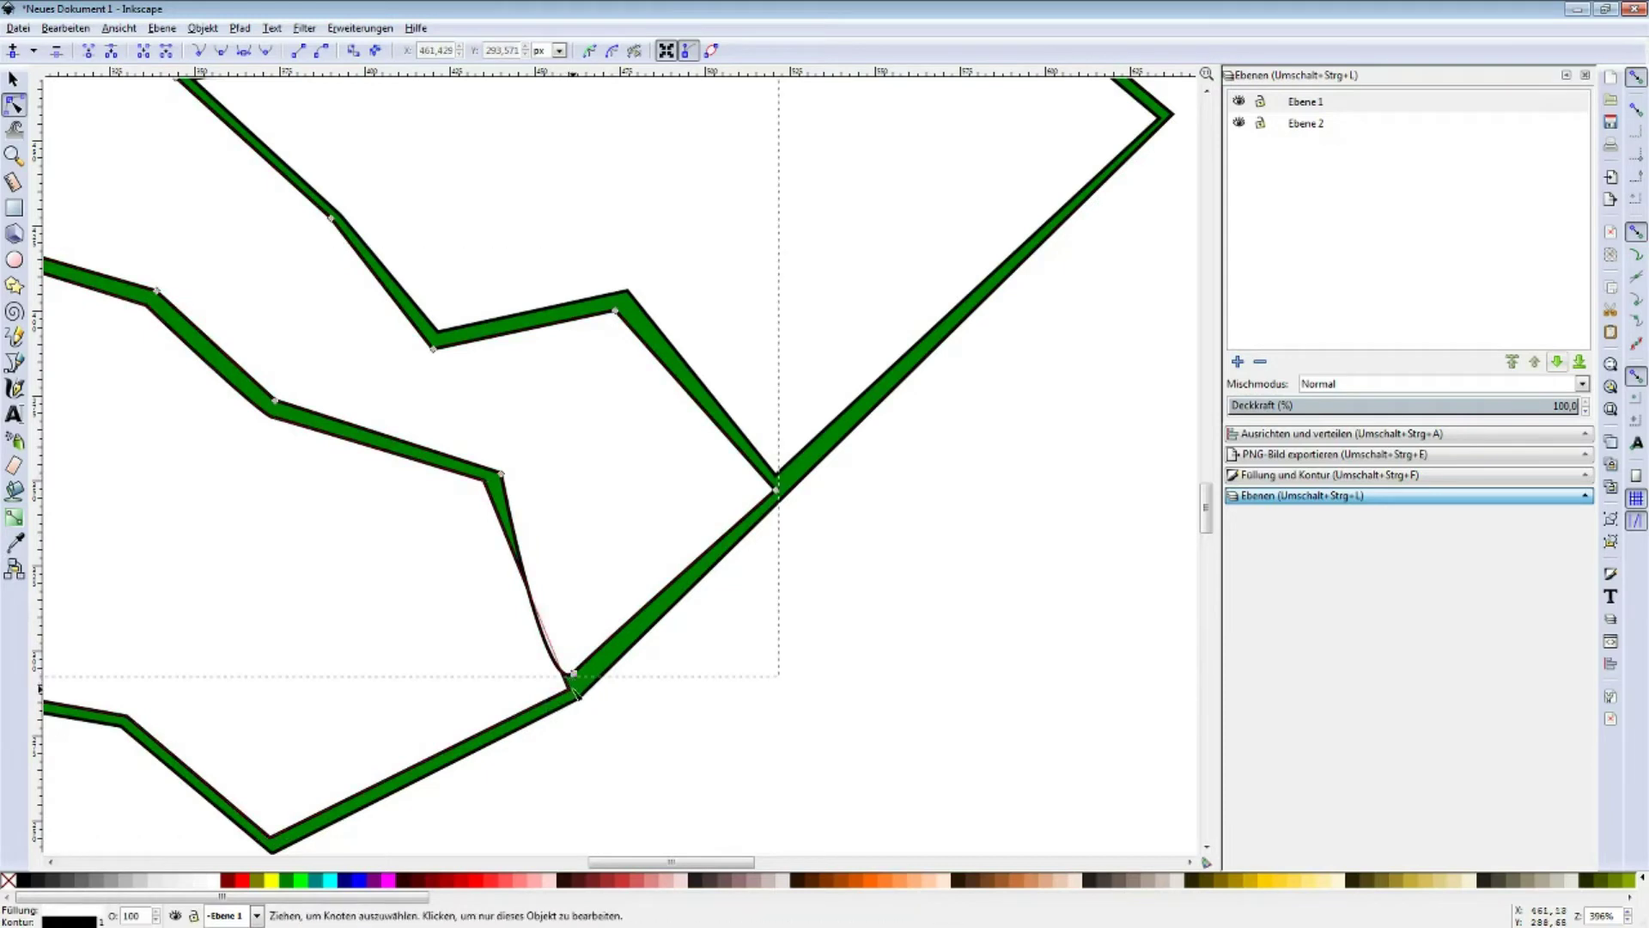
{"action": "left_click_drag", "start_coordinate": [550, 708], "coordinate": [583, 708]}
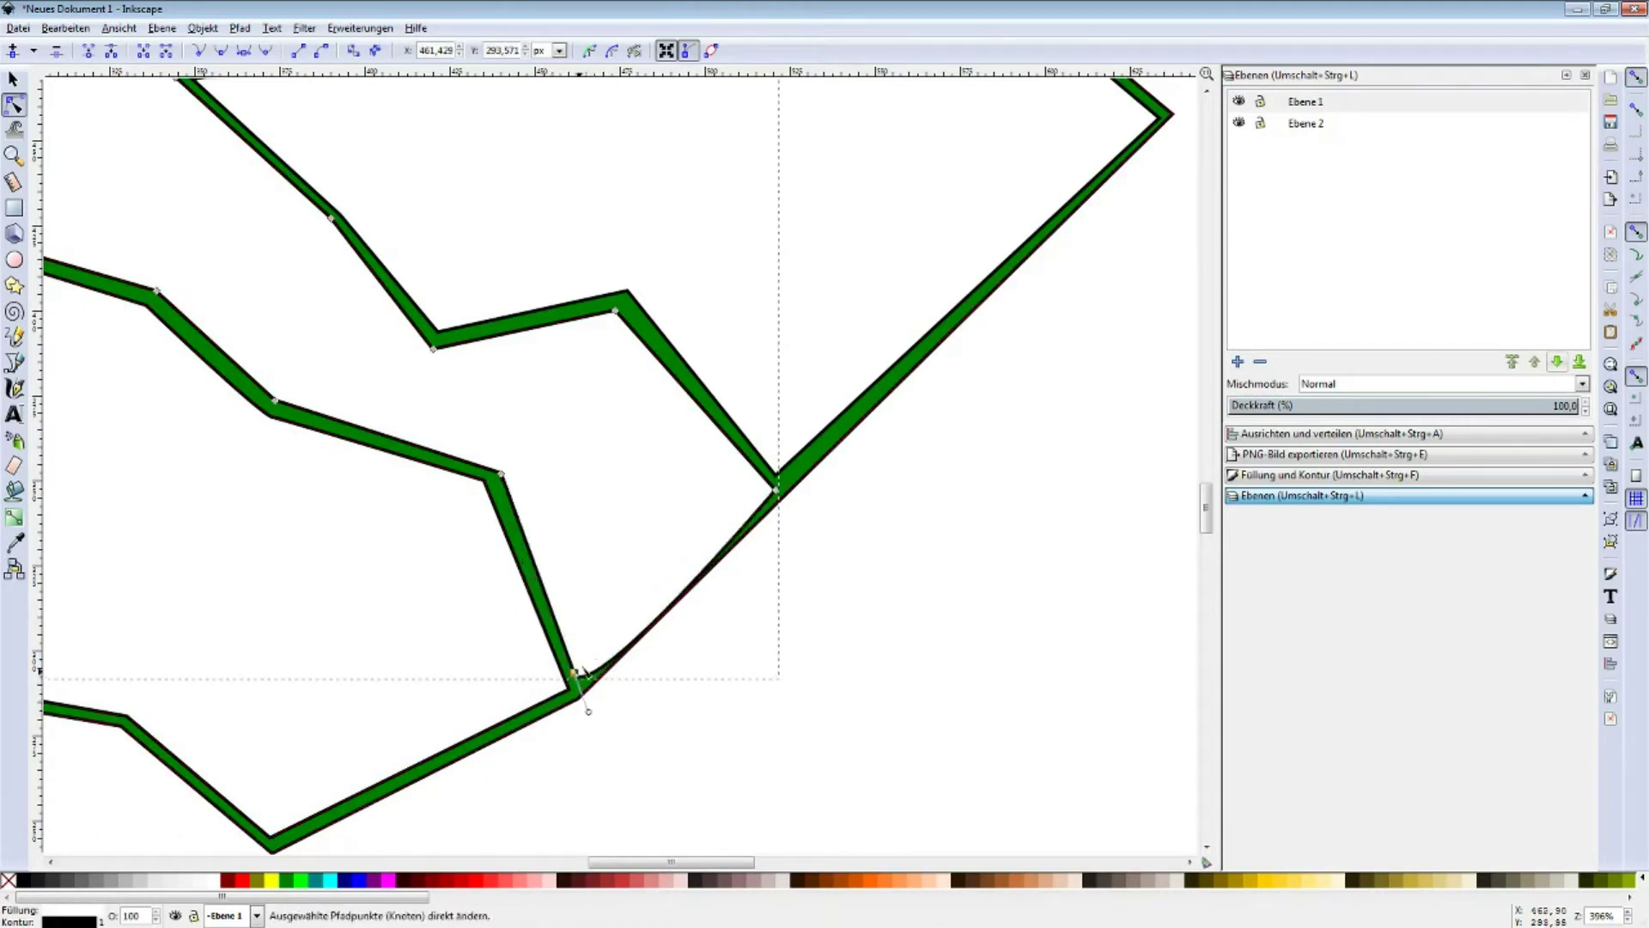
{"action": "key", "text": "ctrl+z"}
{"action": "key", "text": "5"}
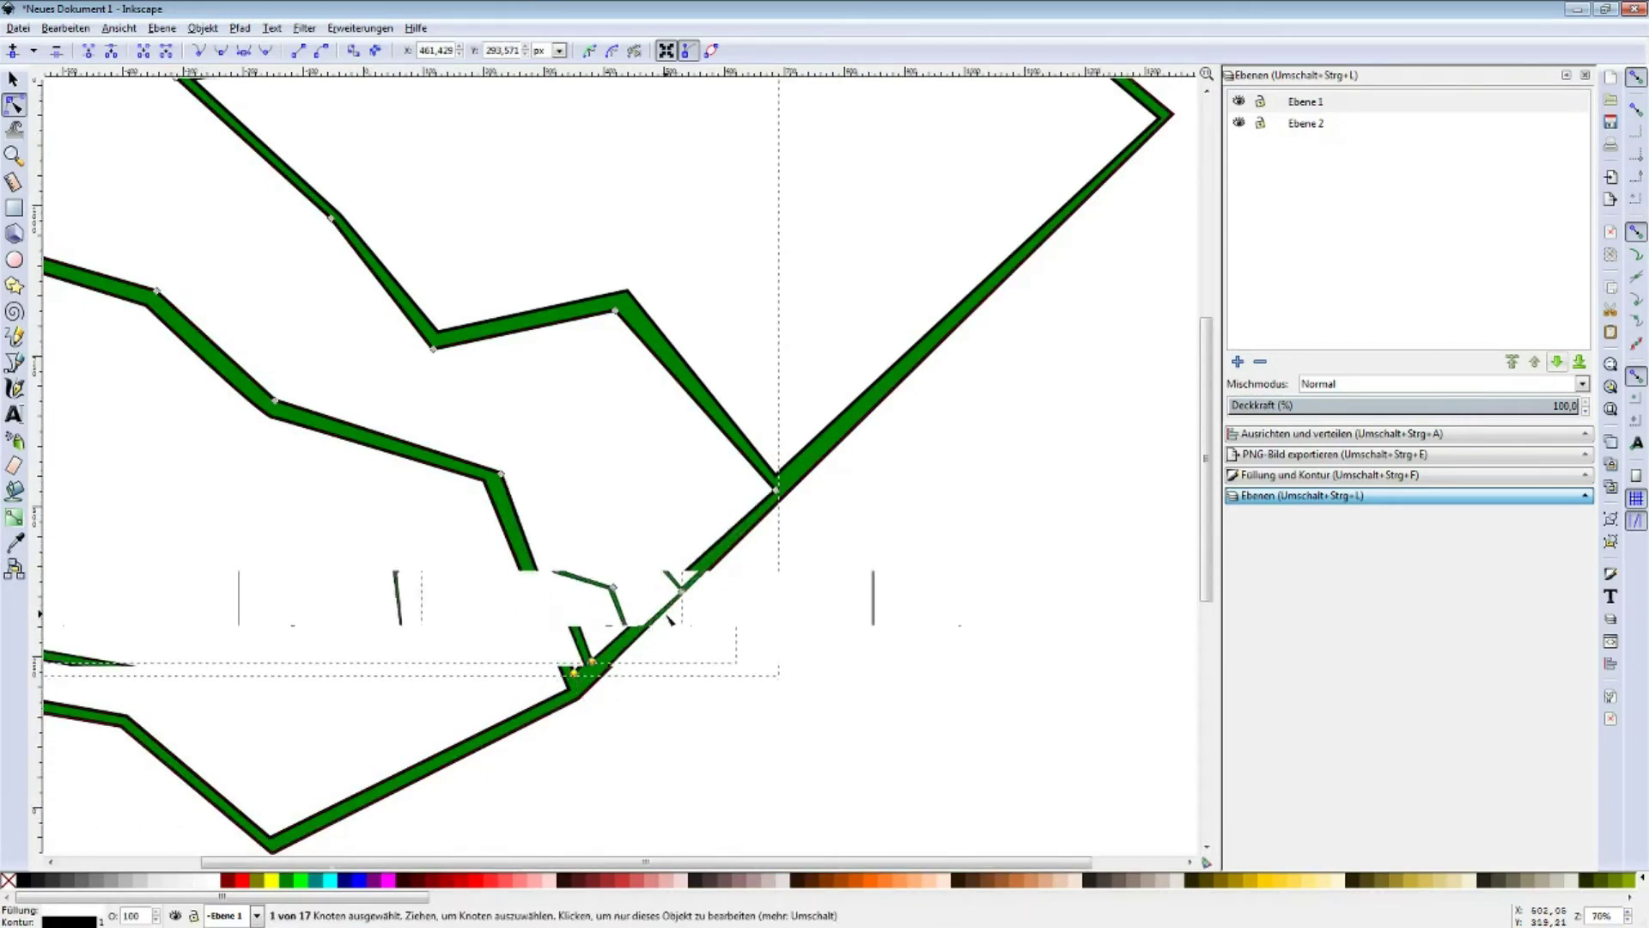
{"action": "scroll", "coordinate": [576, 577], "scroll_direction": "up", "scroll_amount": 1, "text": "ctrl"}
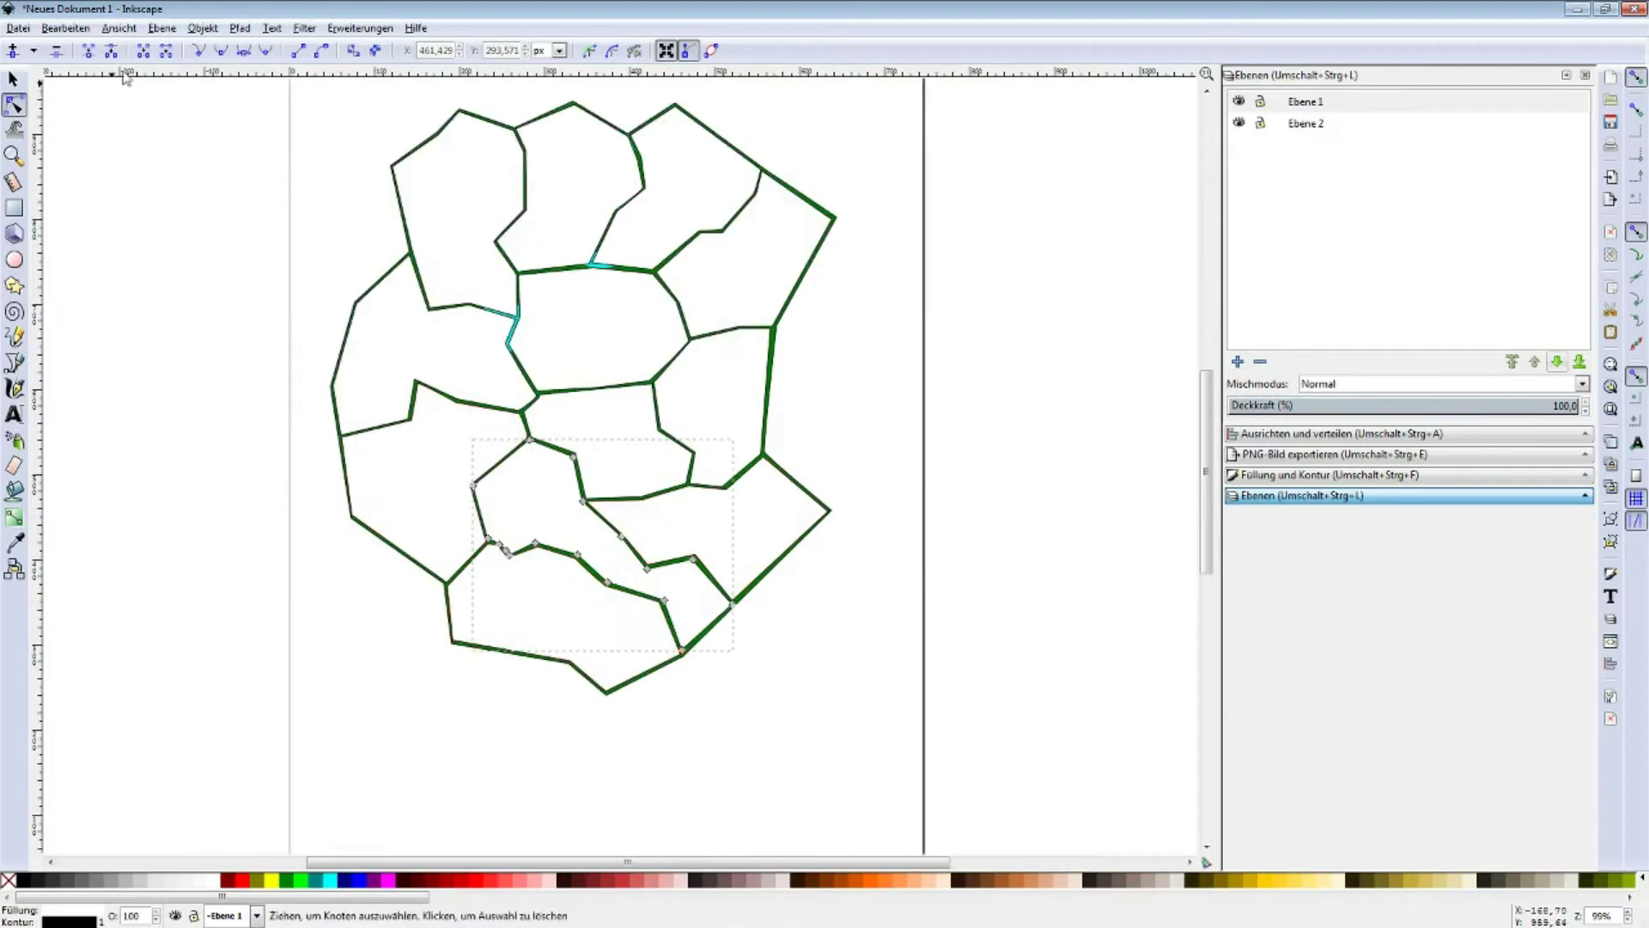
{"action": "left_click", "coordinate": [13, 79]}
{"action": "left_click", "coordinate": [198, 254]}
- Frame the map in view, capture its area with the Snipping Tool and close the capture window
{"action": "scroll", "coordinate": [343, 292], "scroll_direction": "up", "scroll_amount": 2}
{"action": "scroll", "coordinate": [344, 292], "scroll_direction": "right", "scroll_amount": 3, "text": "shift"}
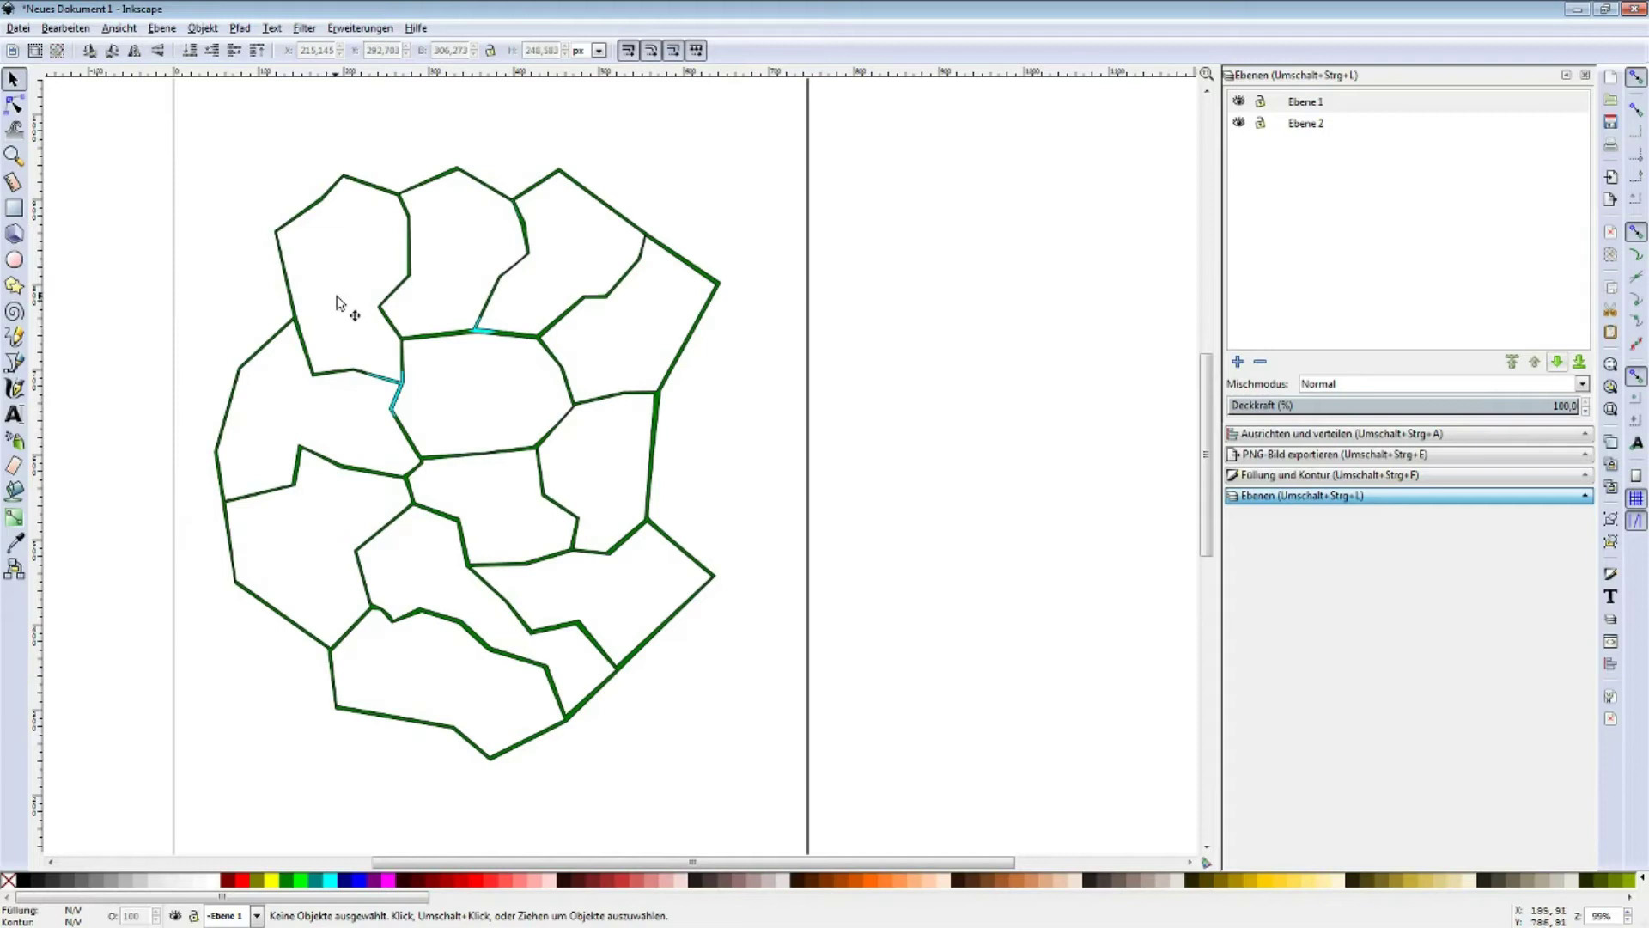
{"action": "scroll", "coordinate": [645, 250], "scroll_direction": "down", "scroll_amount": 2, "text": "ctrl"}
{"action": "scroll", "coordinate": [666, 239], "scroll_direction": "up", "scroll_amount": 1, "text": "ctrl"}
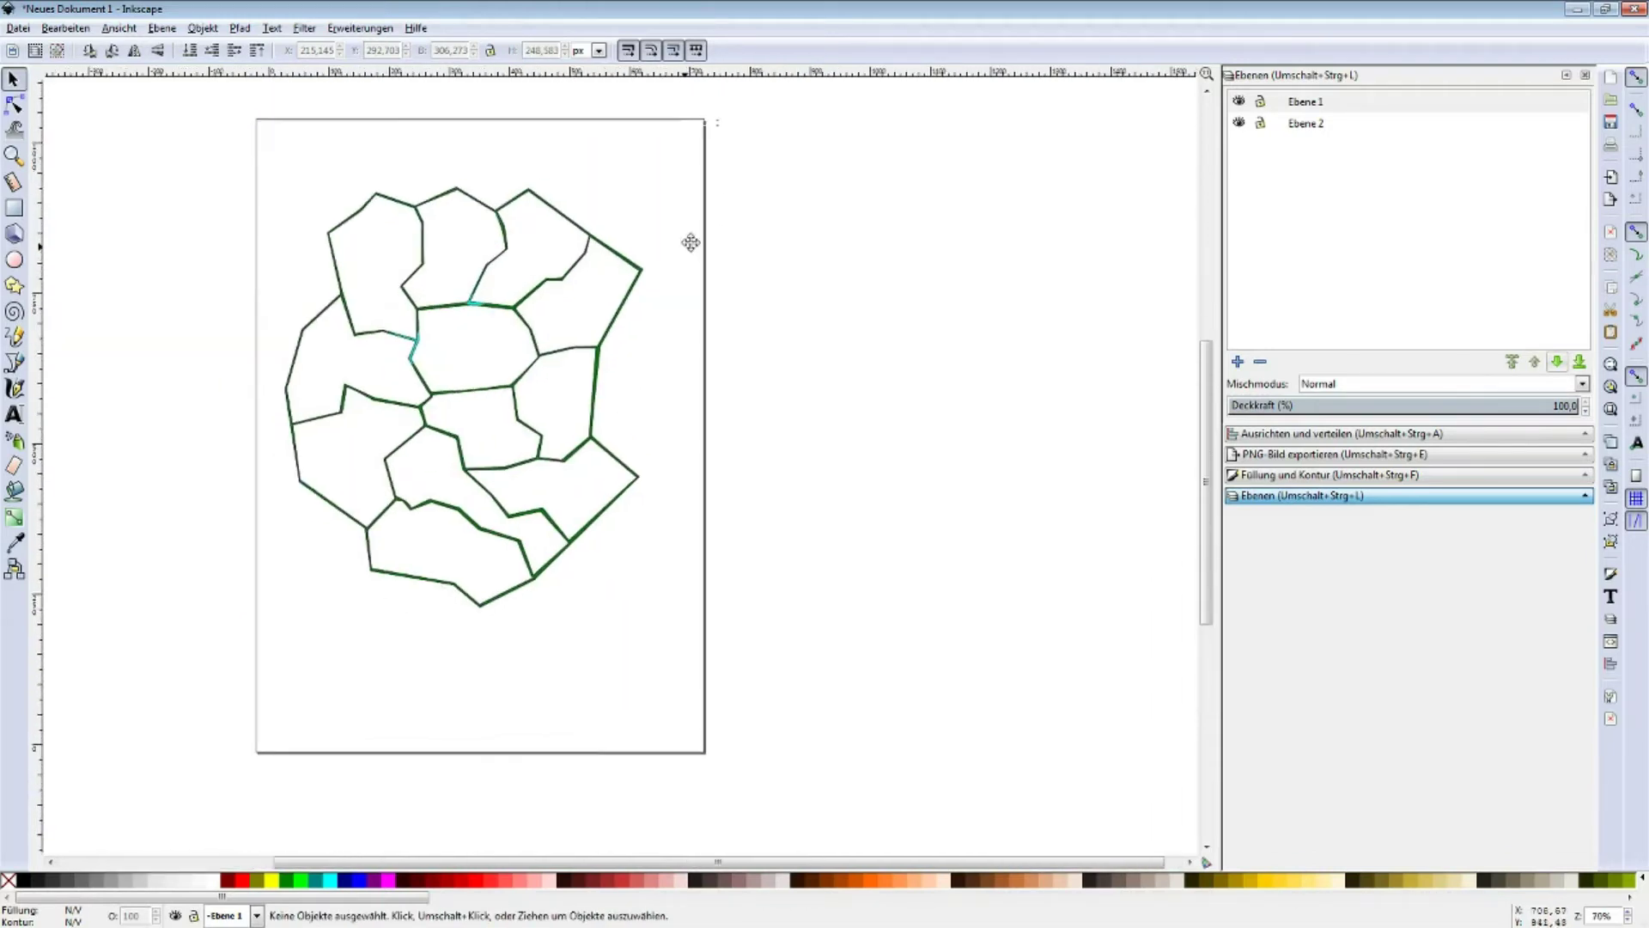
{"action": "scroll", "coordinate": [636, 278], "scroll_direction": "up", "scroll_amount": 1, "text": "ctrl"}
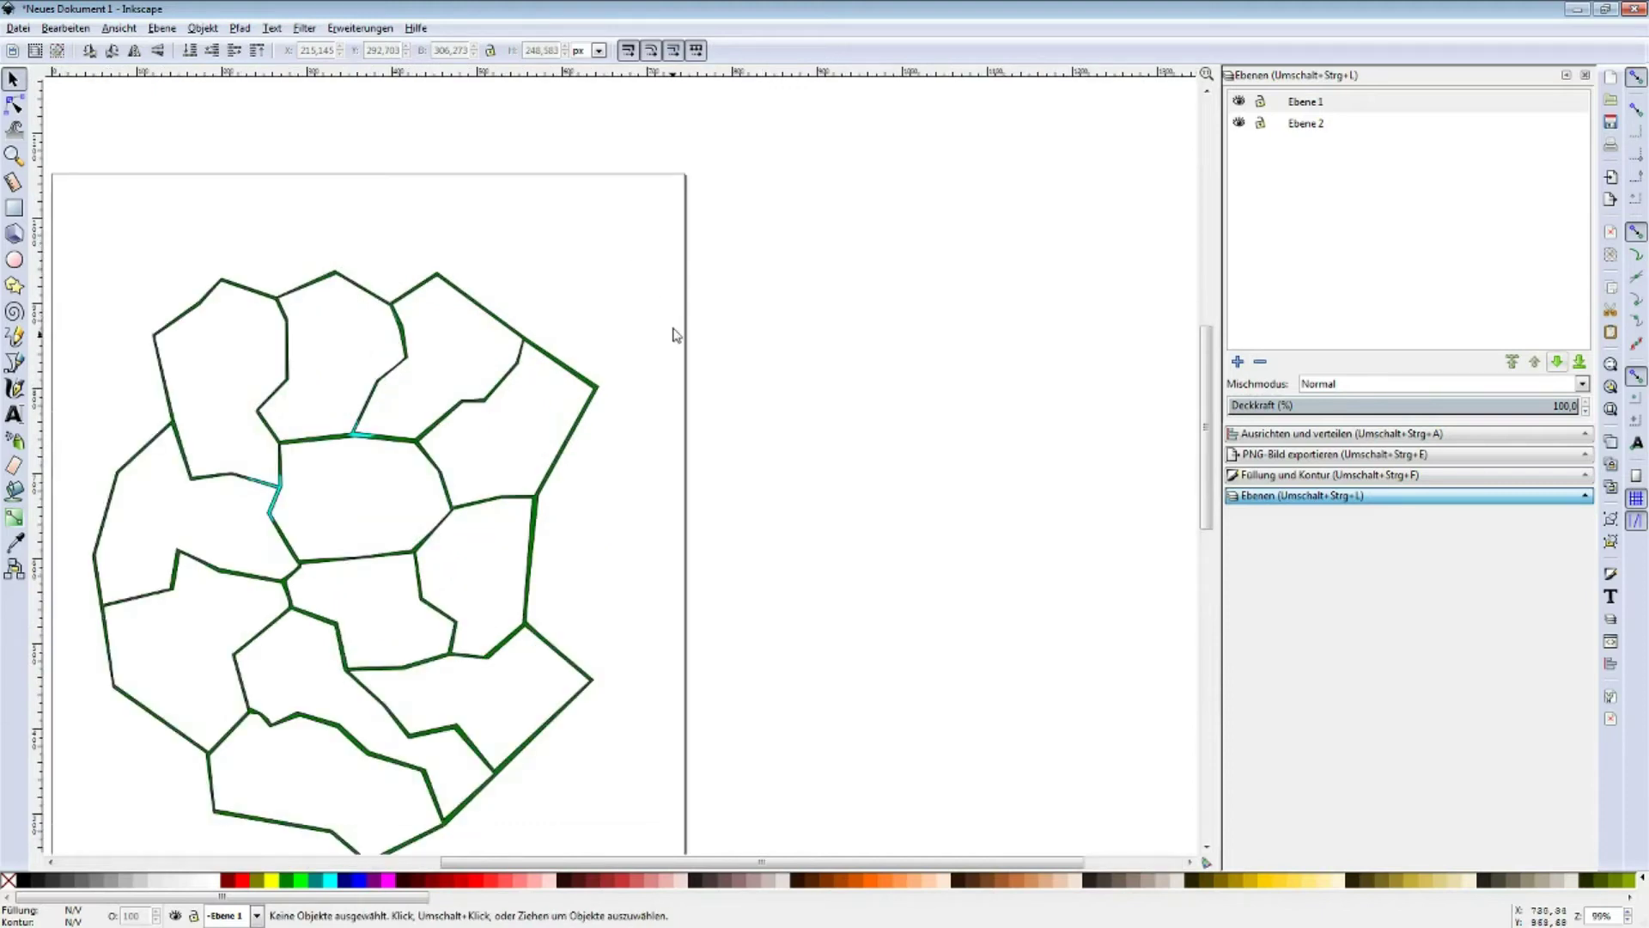
{"action": "middle_click_drag", "start_coordinate": [674, 335], "coordinate": [708, 266]}
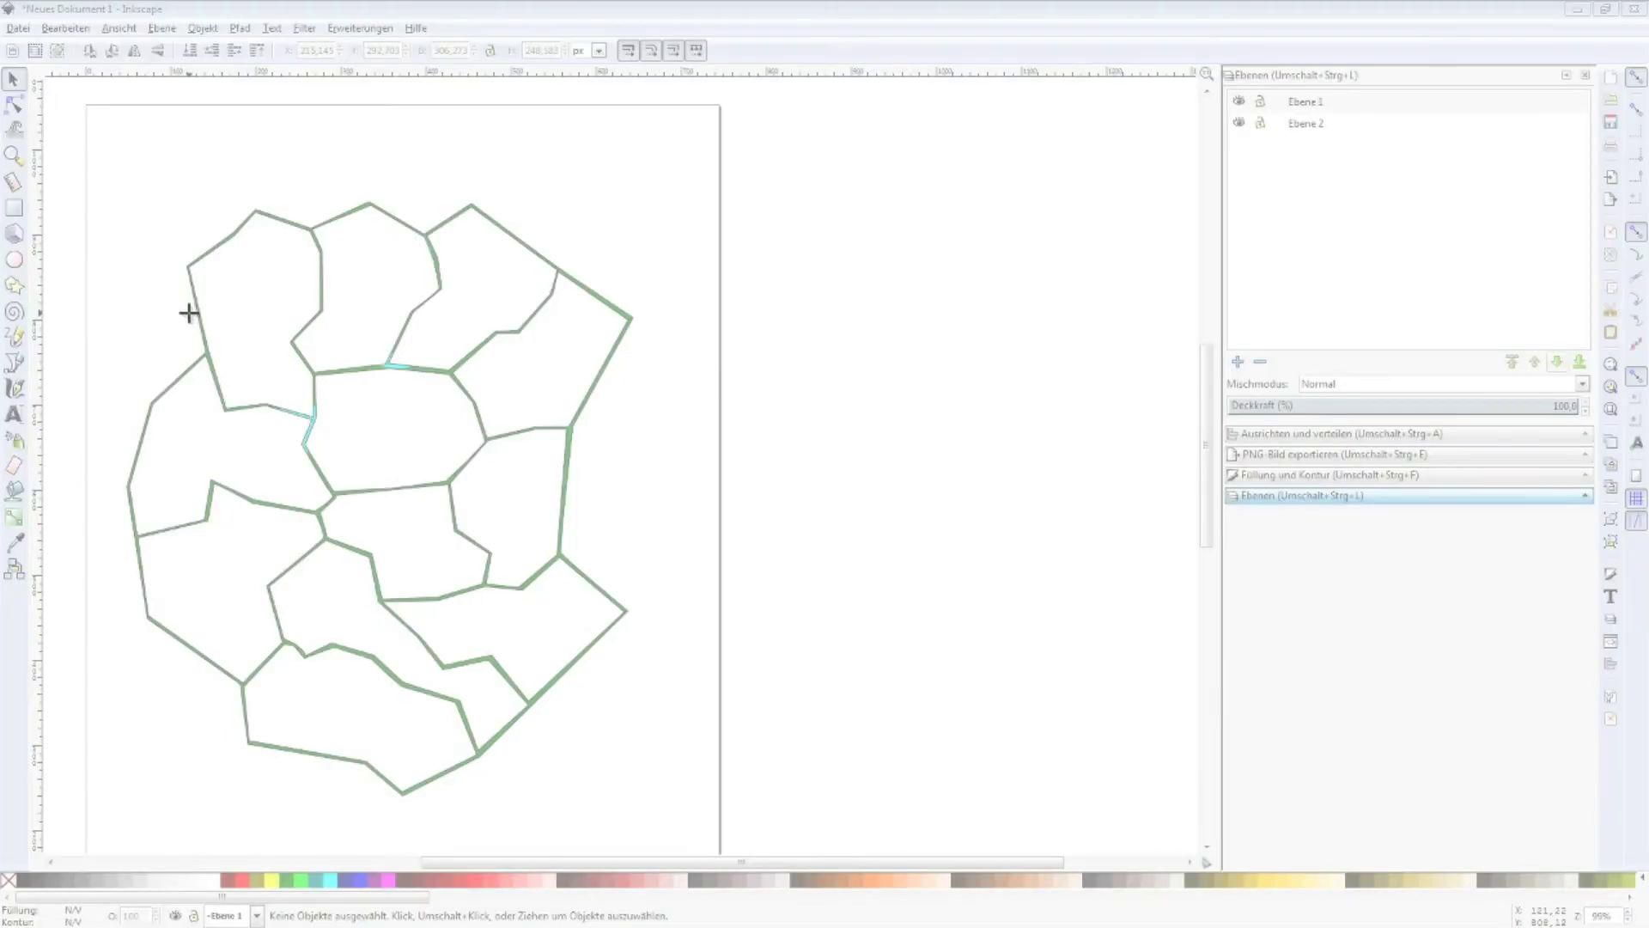
{"action": "mouse_move", "coordinate": [719, 190]}
{"action": "left_mouse_down"}
{"action": "mouse_move", "coordinate": [276, 732]}
{"action": "mouse_move", "coordinate": [83, 797]}
{"action": "left_mouse_up"}
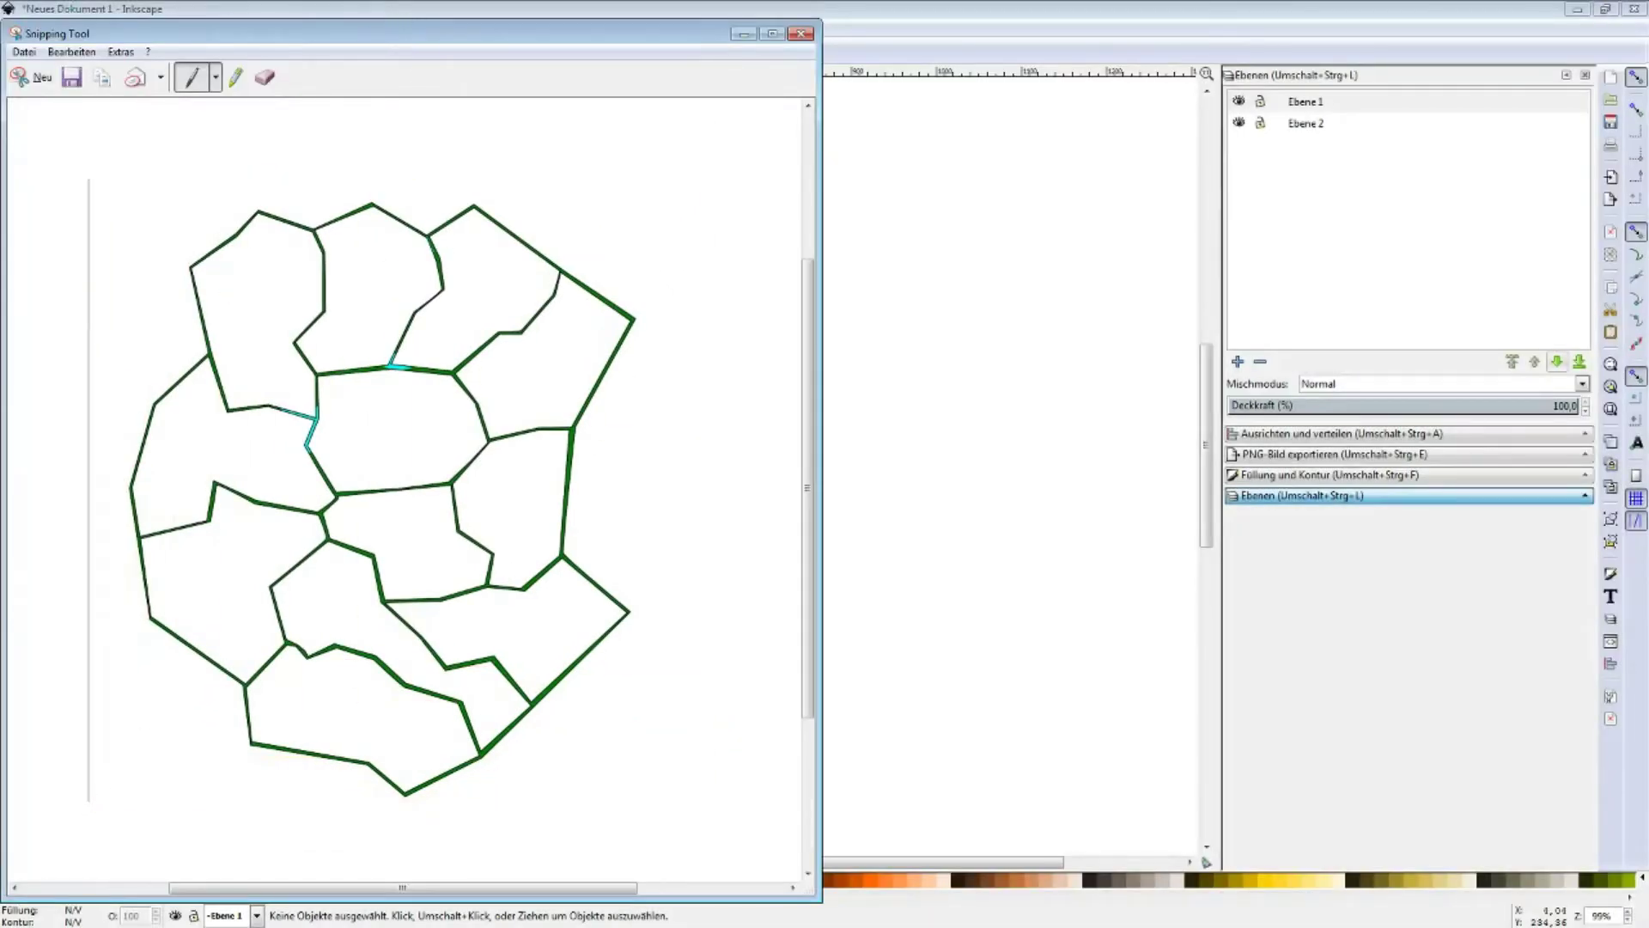
{"action": "key", "text": "alt+F4"}
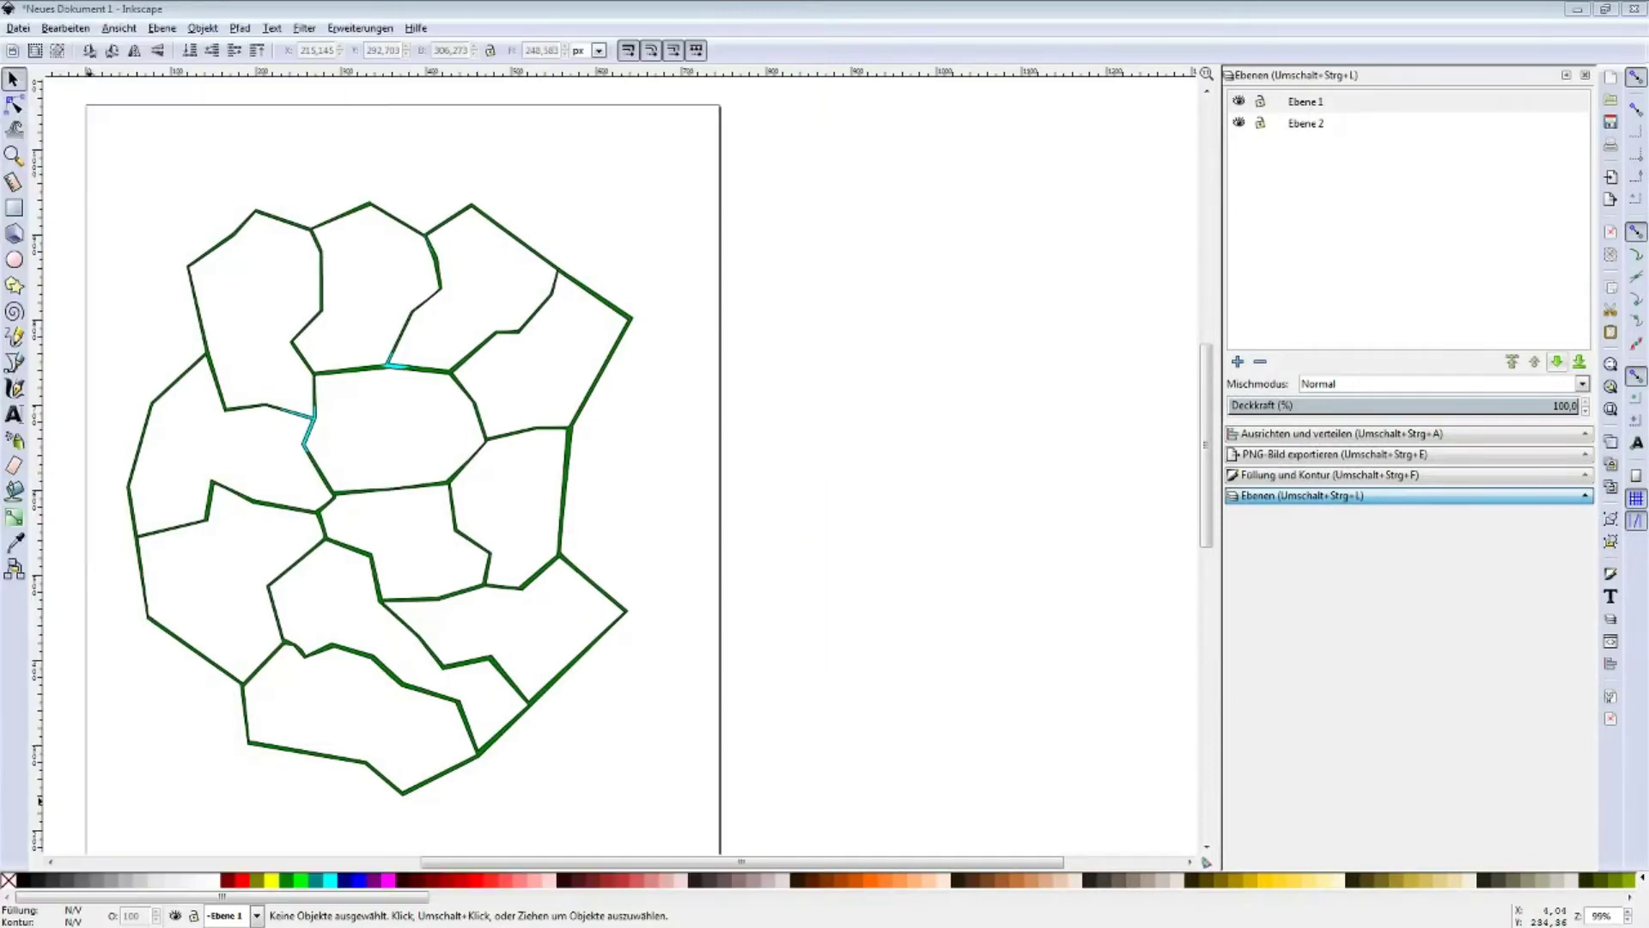